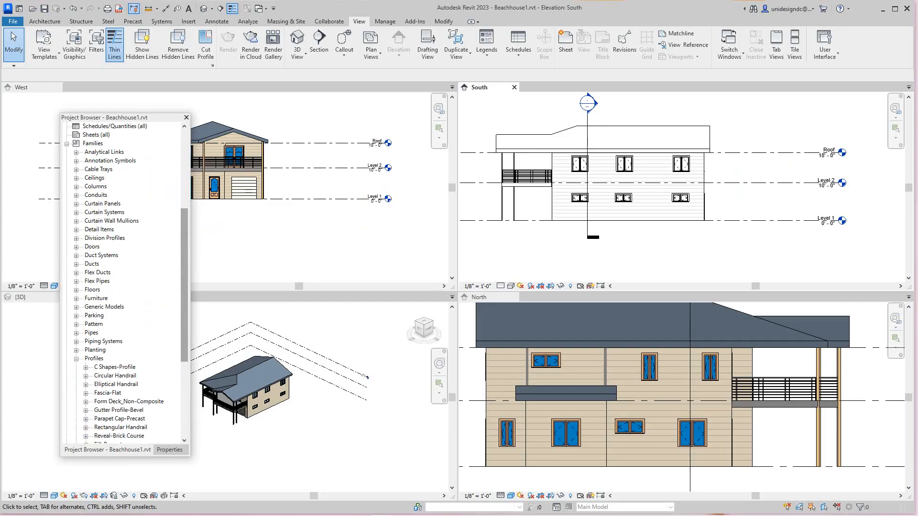
Step: Collapse the Profiles families in the Project Browser and move the floating browser clear of the house in the West elevation
click(76, 359)
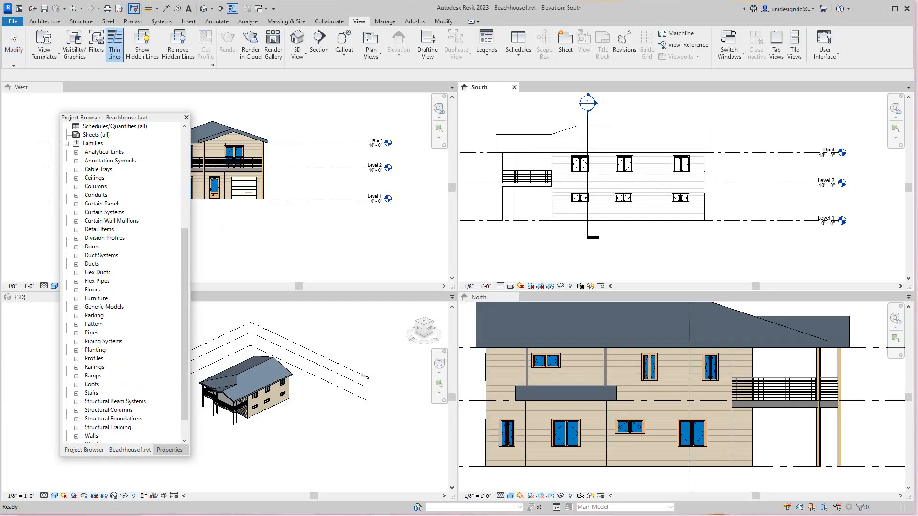
scroll(125, 282, up, 7)
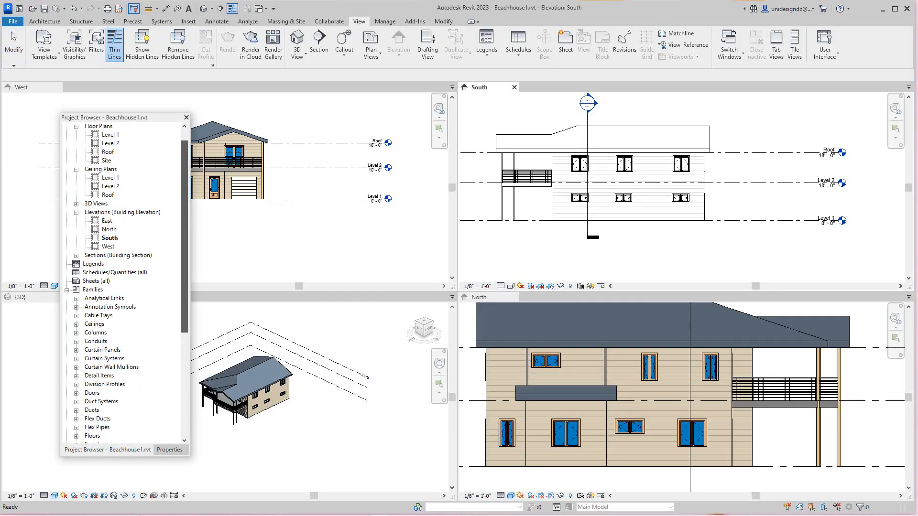
drag(161, 117, 121, 126)
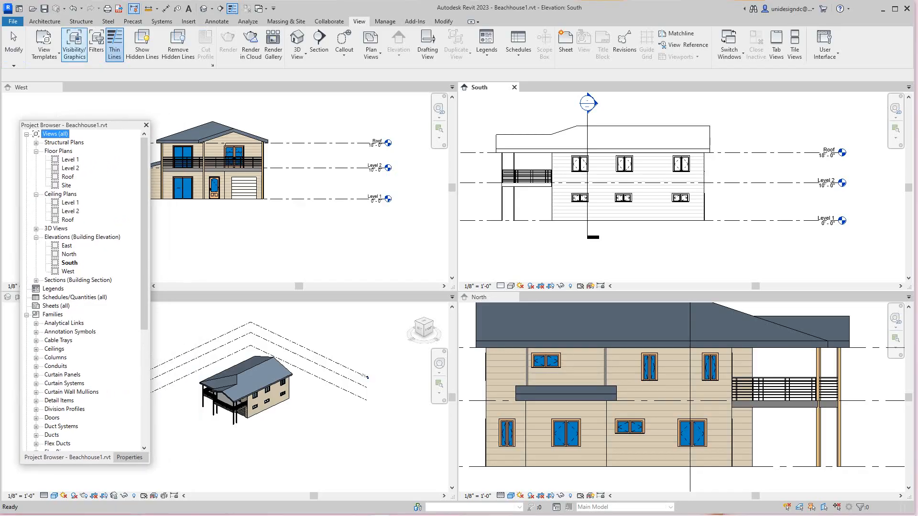
click(44, 22)
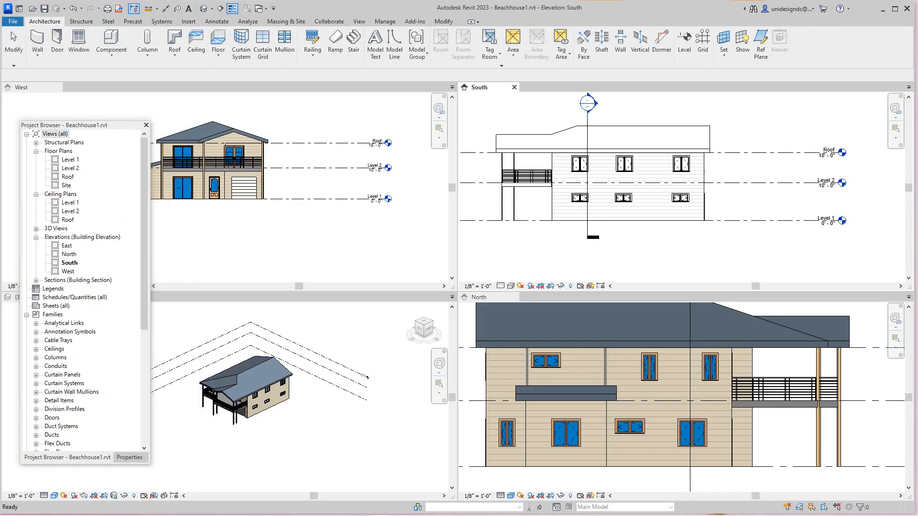
scroll(623, 373, down, 2)
scroll(660, 366, up, 2)
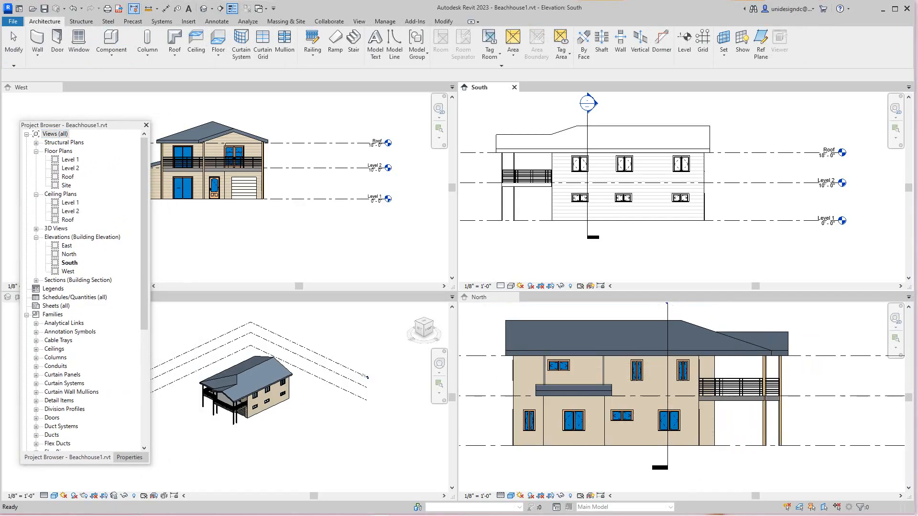
scroll(601, 253, down, 2)
scroll(315, 238, down, 2)
click(315, 238)
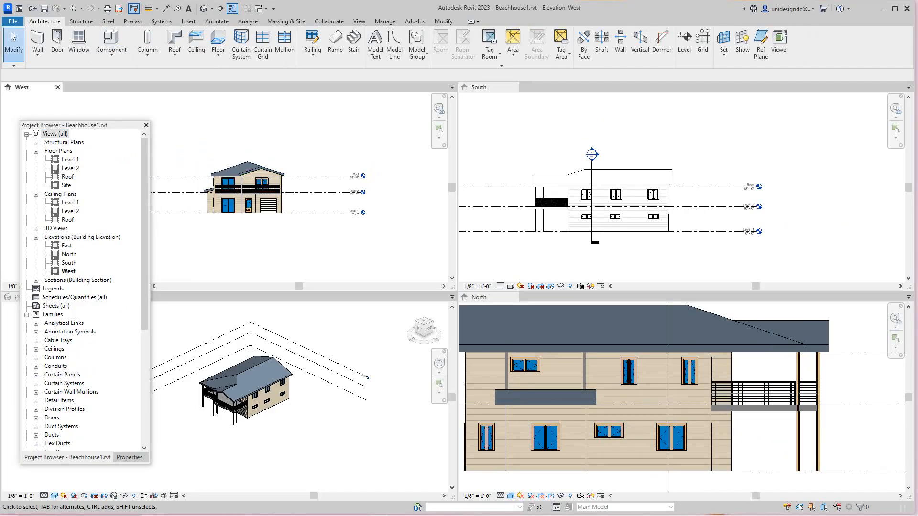
scroll(253, 176, up, 3)
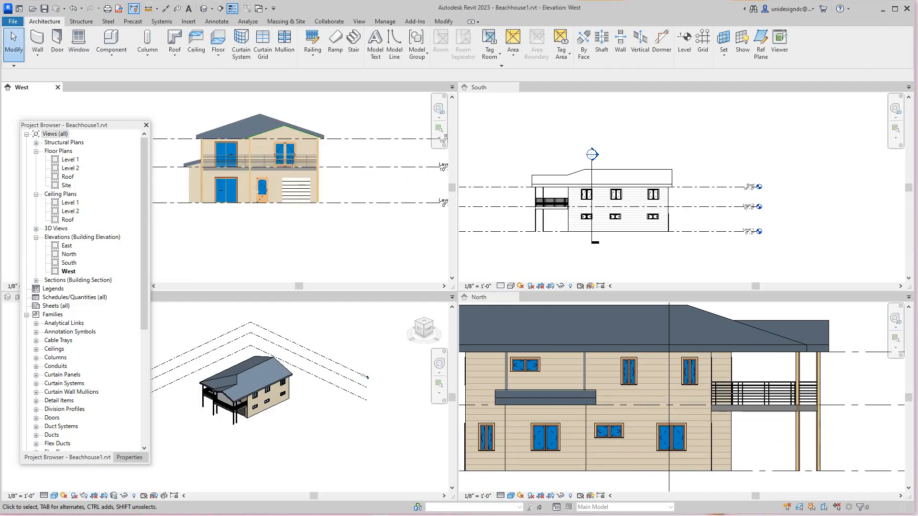
Step: Make the South elevation the active view and switch the tiled views to a tabbed layout
click(641, 258)
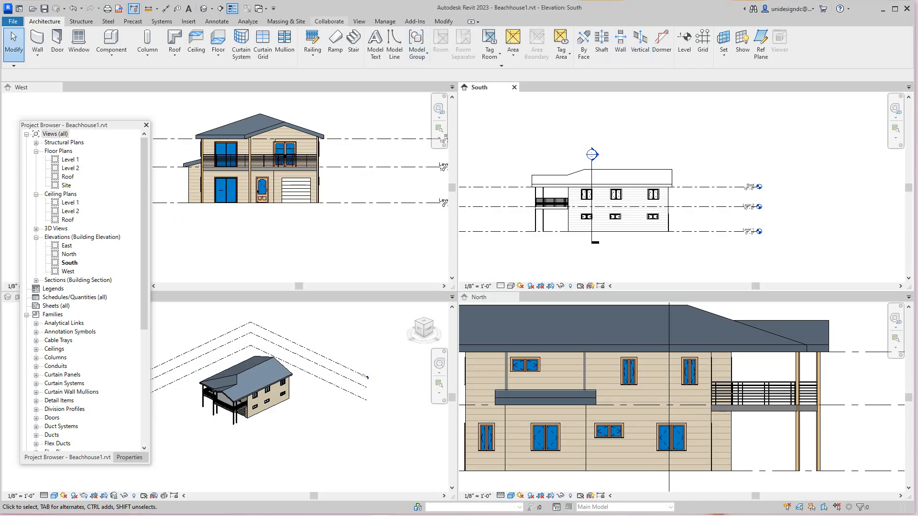
click(359, 21)
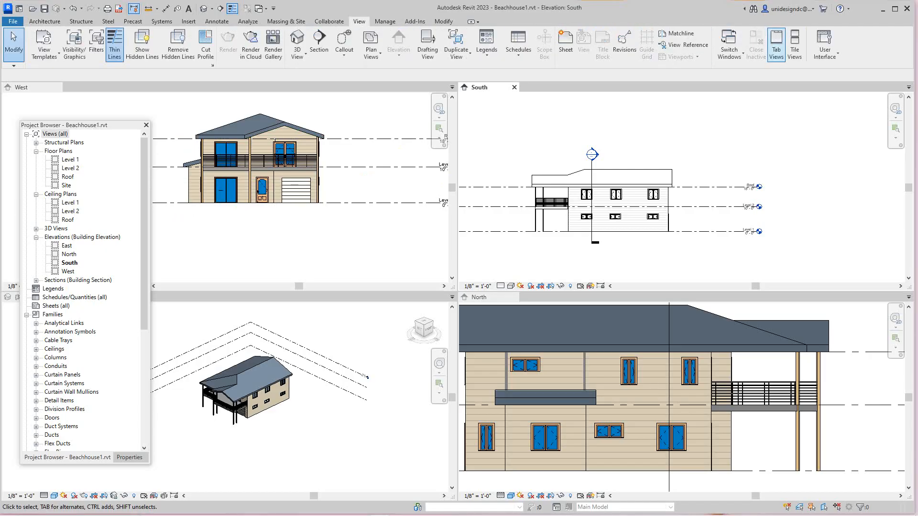
click(776, 44)
scroll(315, 185, up, 6)
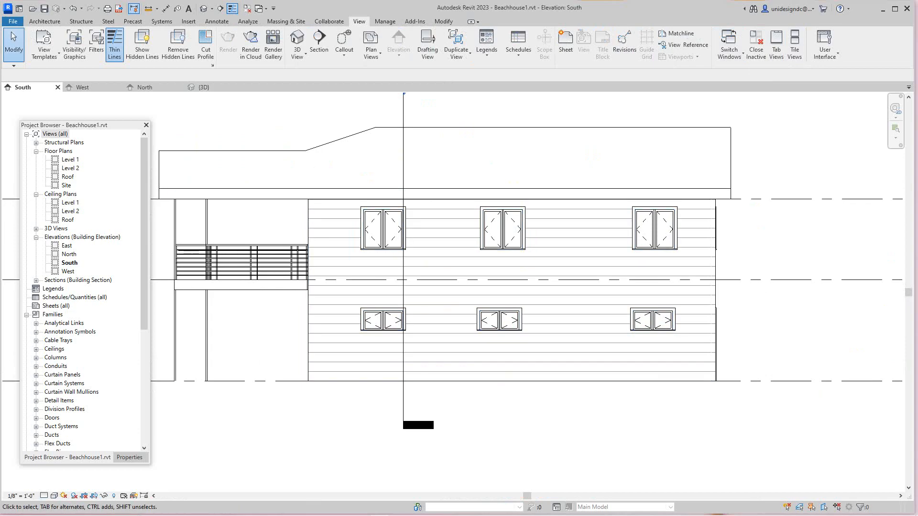
Step: Set the South elevation's detail level to Fine and its visual style to Consistent Colors
click(44, 496)
click(57, 485)
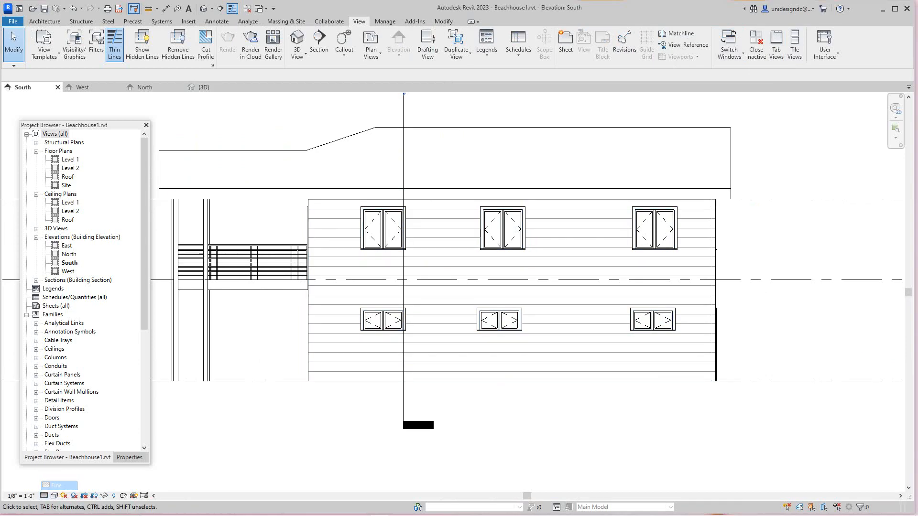
click(54, 496)
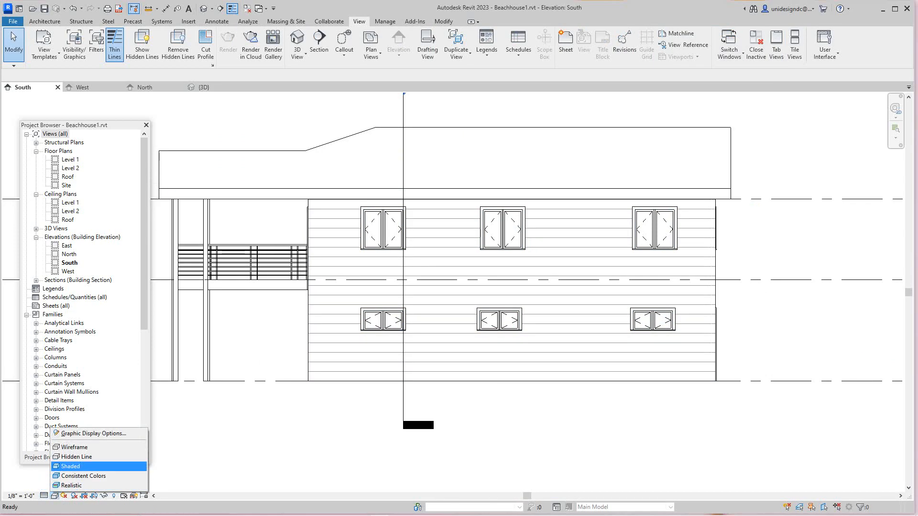
click(79, 475)
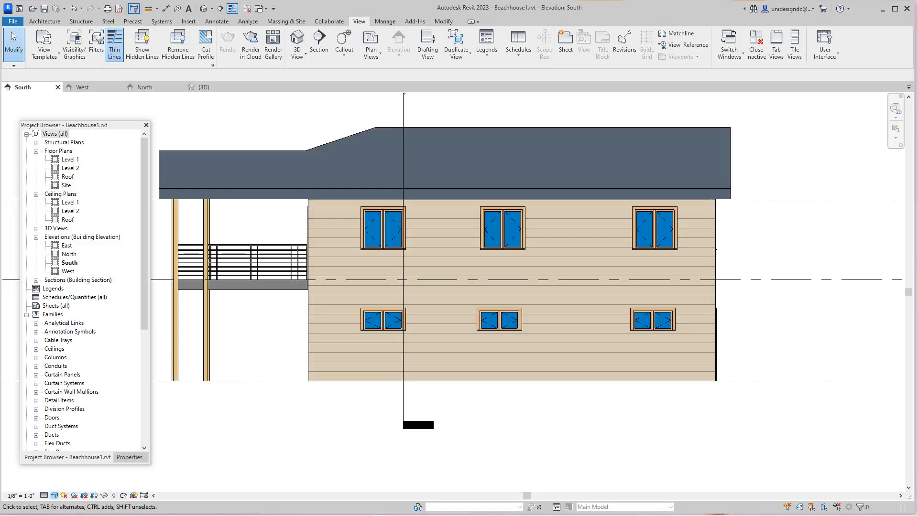
scroll(306, 455, down, 3)
middle_drag(306, 455, 386, 466)
scroll(387, 461, up, 2)
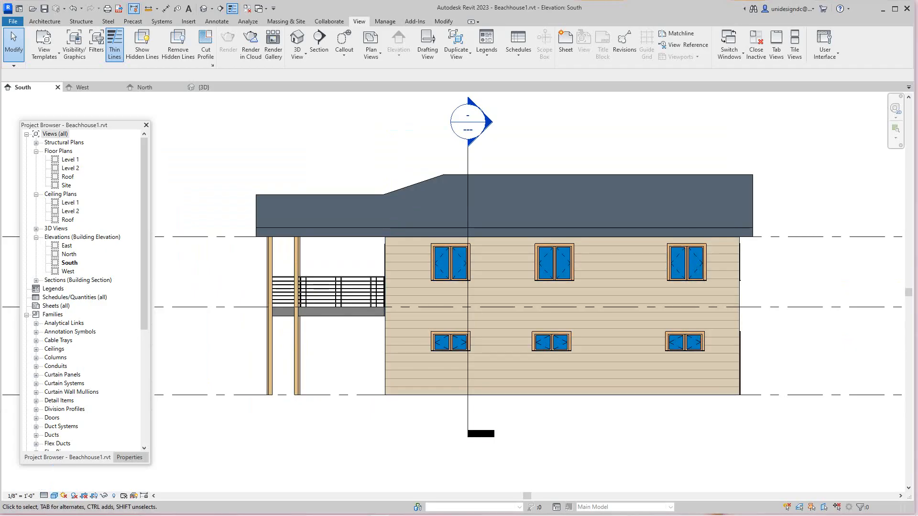
Step: Place a horizontal wall sweep on the south exterior wall, slightly above Level 2 and below the upper windows
click(44, 21)
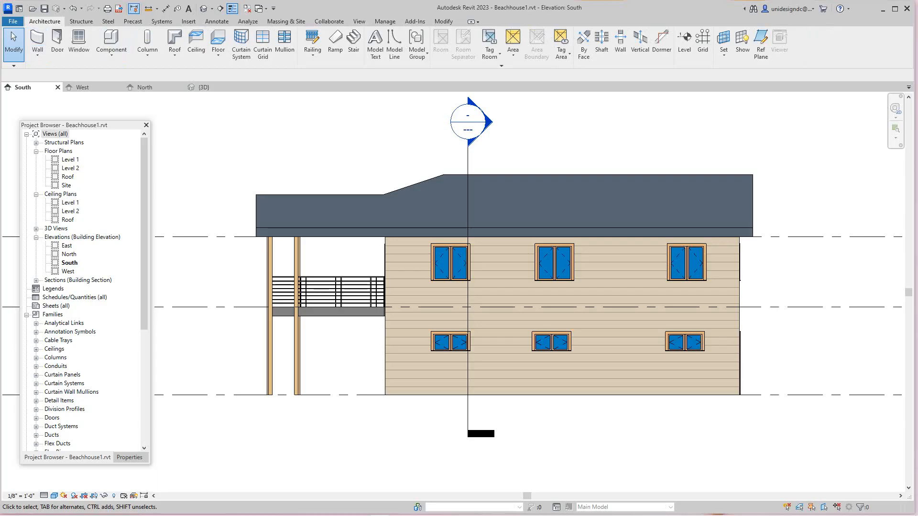
click(38, 55)
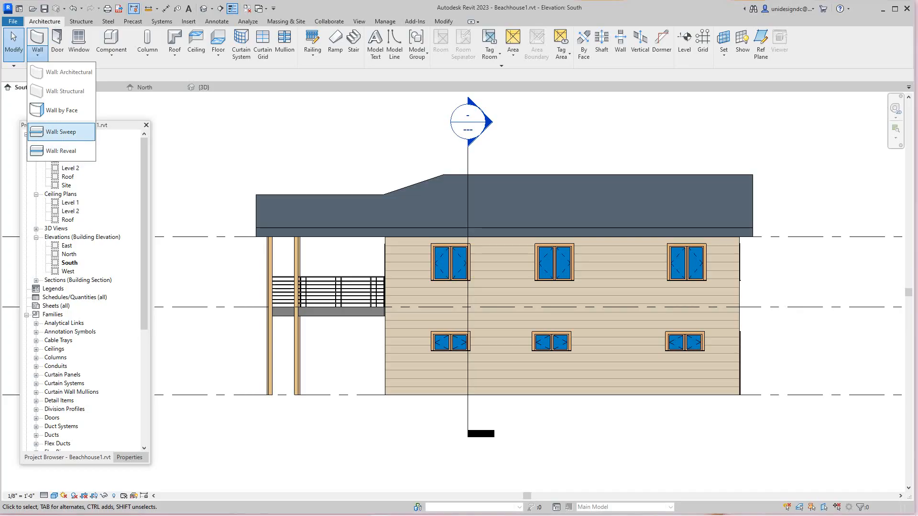
click(60, 132)
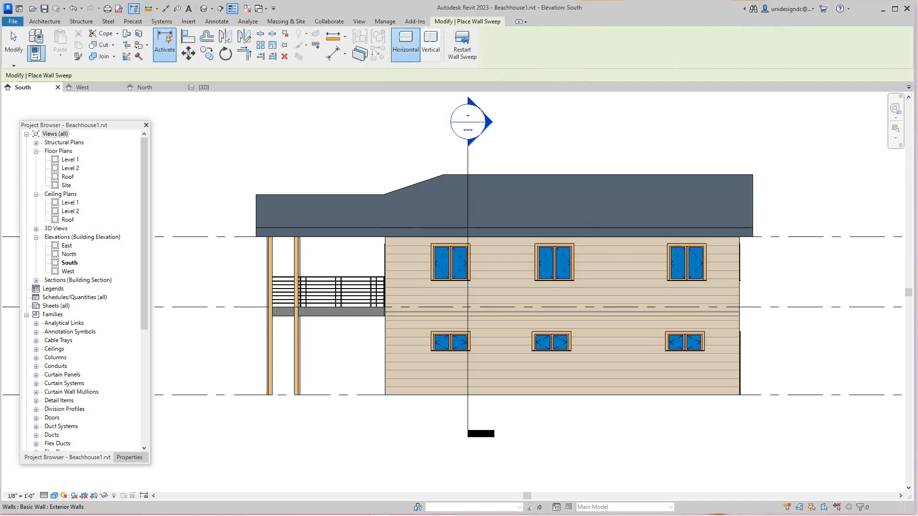
scroll(432, 316, up, 2)
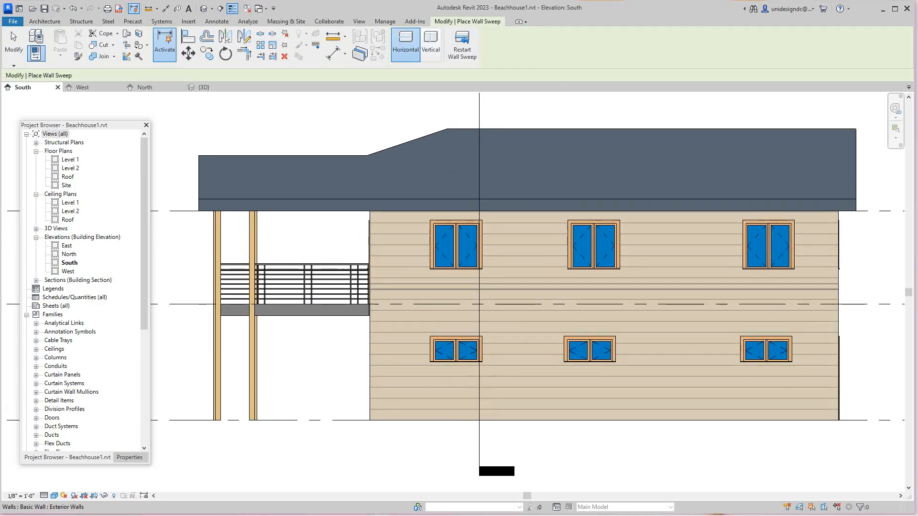
click(430, 288)
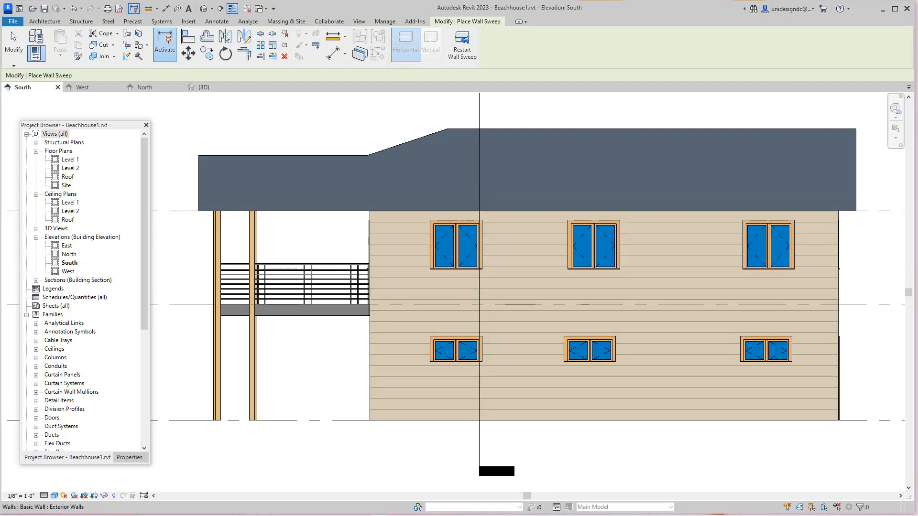
Step: Examine the horizontal sweep along the south wall in the elevation
scroll(427, 368, down, 5)
scroll(427, 367, up, 5)
scroll(665, 347, down, 4)
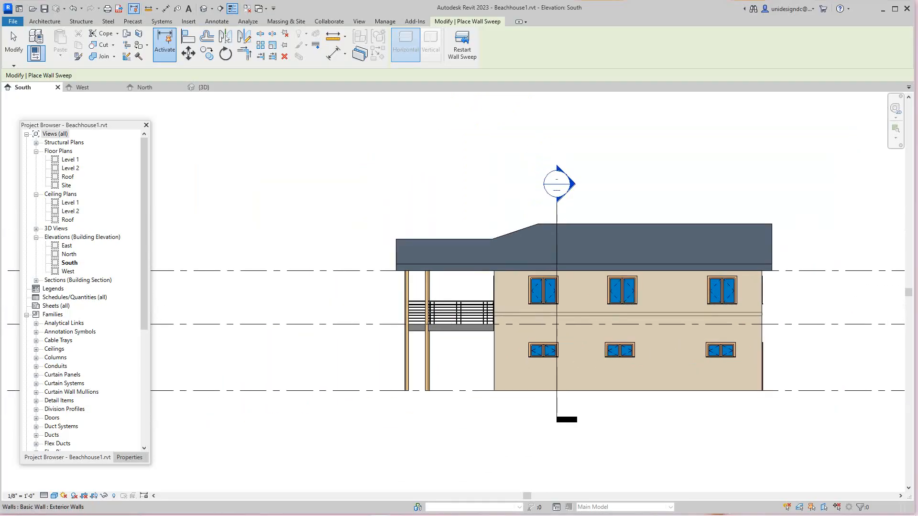
middle_drag(665, 347, 641, 366)
scroll(493, 352, up, 4)
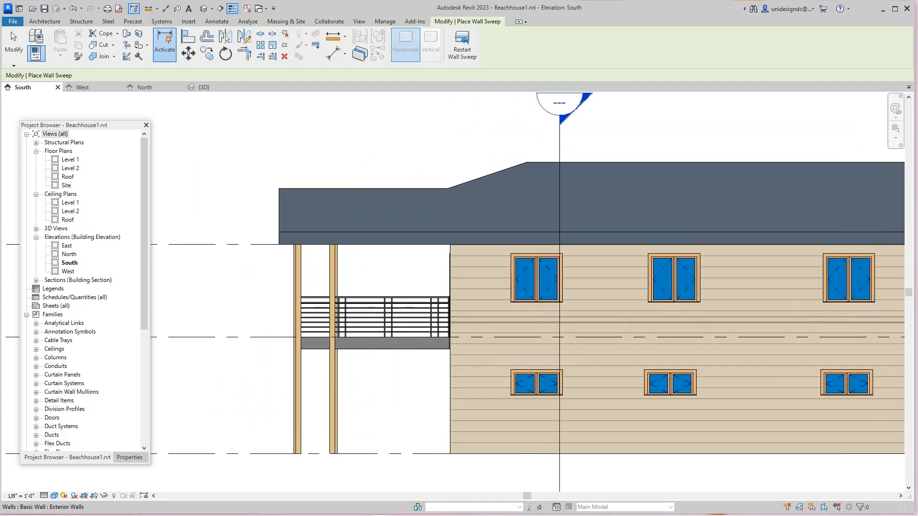
scroll(507, 342, up, 3)
scroll(507, 343, down, 3)
scroll(522, 406, down, 2)
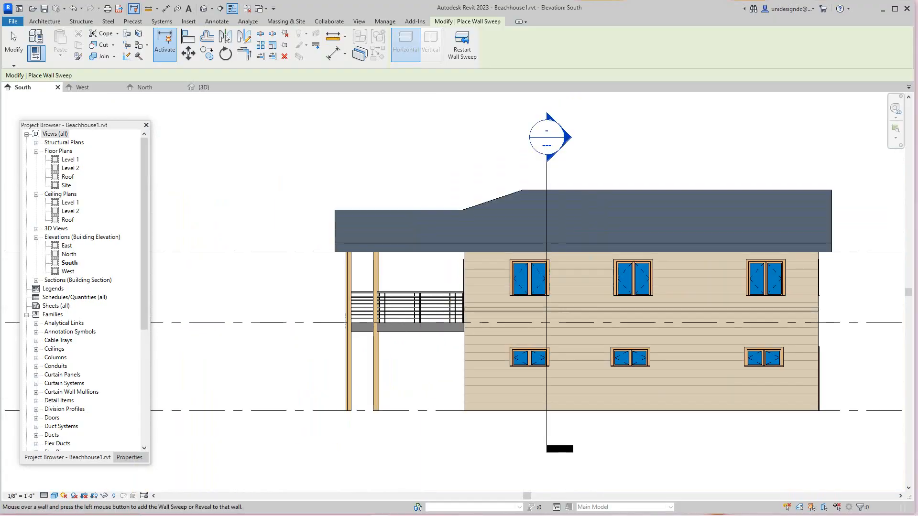
Step: Switch to the {3D} view to check the sweep on the south wall, and end the Wall Sweep command
click(204, 87)
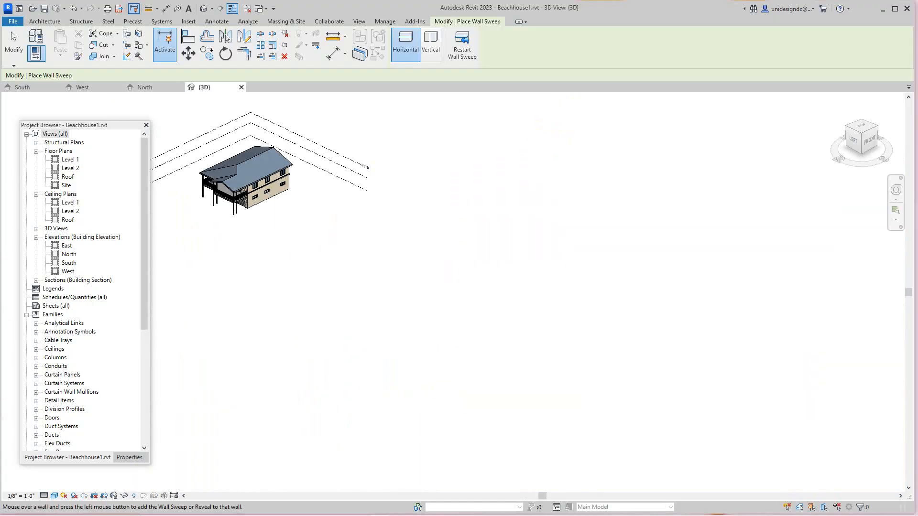
scroll(550, 168, up, 5)
scroll(291, 209, up, 2)
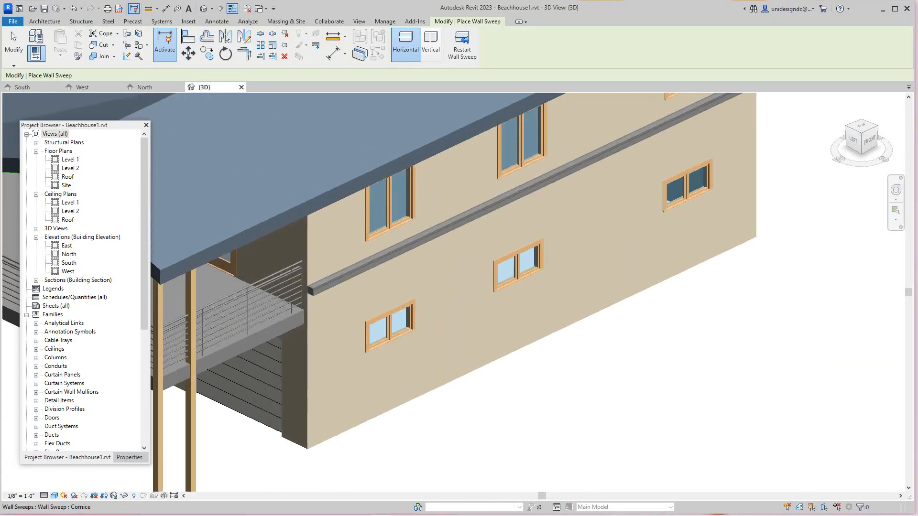
right_click(360, 286)
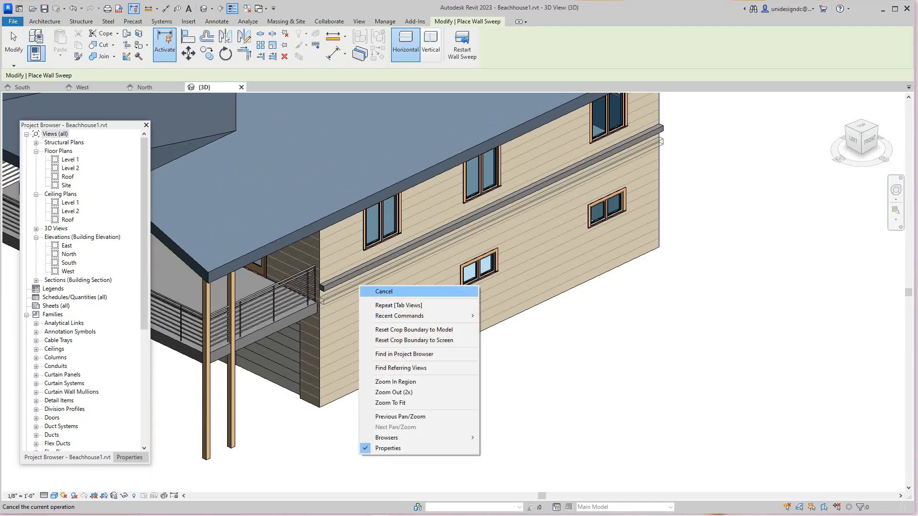
click(384, 291)
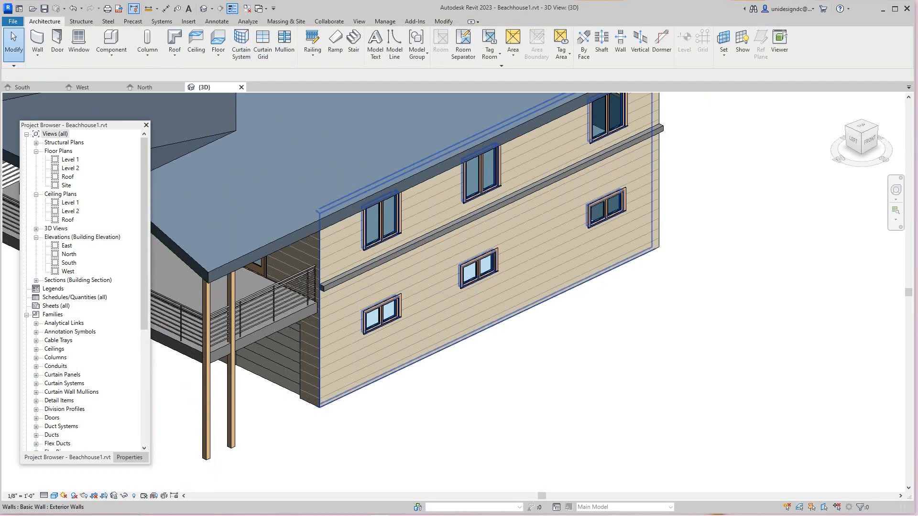
scroll(392, 269, down, 1)
scroll(392, 268, up, 3)
scroll(391, 268, down, 3)
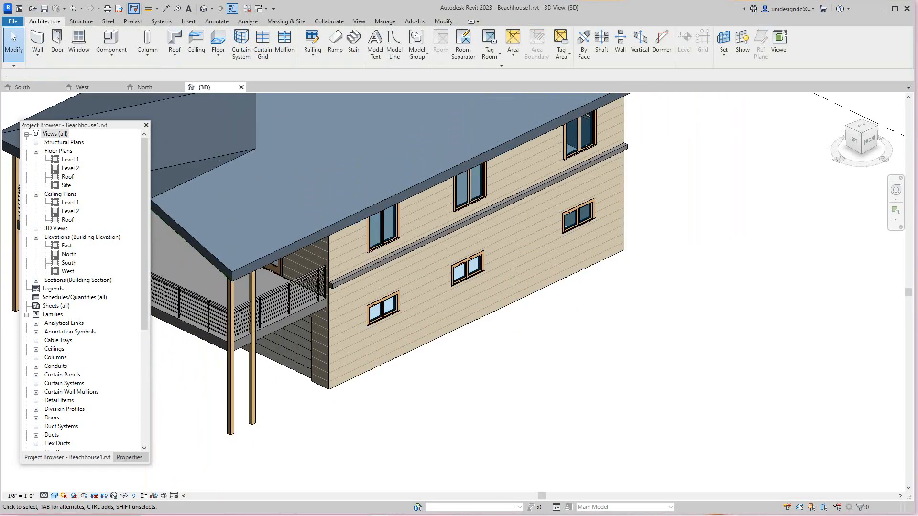
Step: Place a horizontal wall reveal on the south exterior wall between the sweep and the lower windows, and check the cut
click(37, 55)
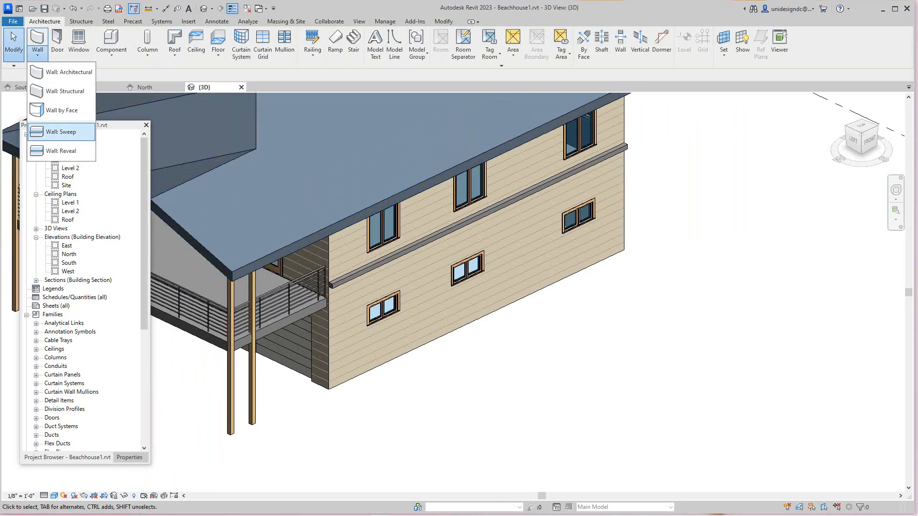
click(61, 151)
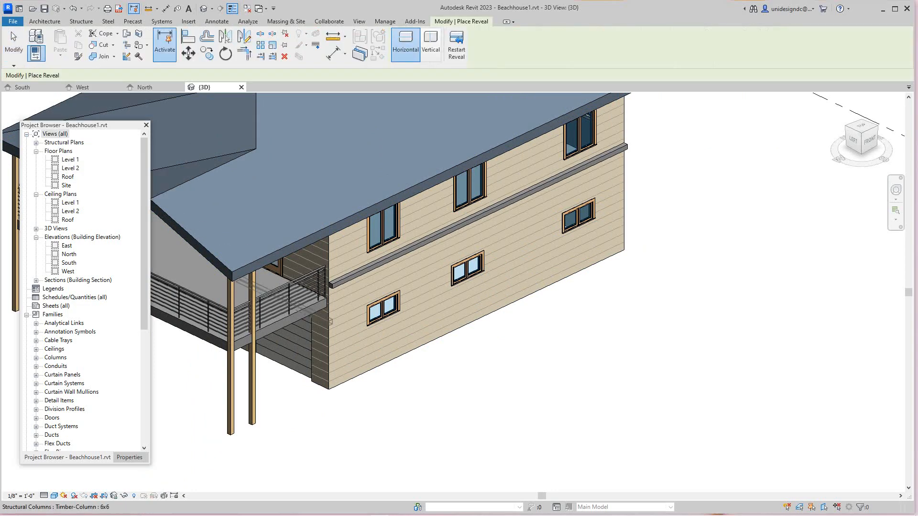
scroll(358, 306, up, 2)
scroll(362, 302, up, 1)
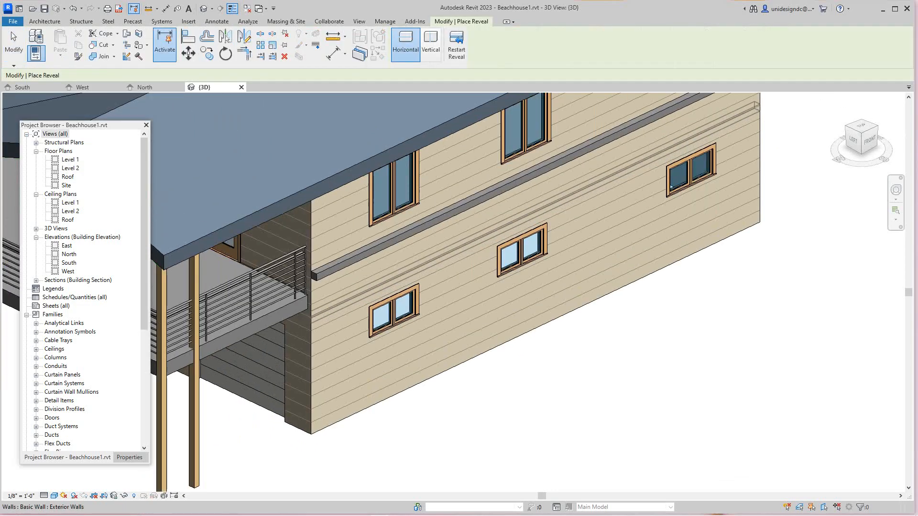
click(362, 303)
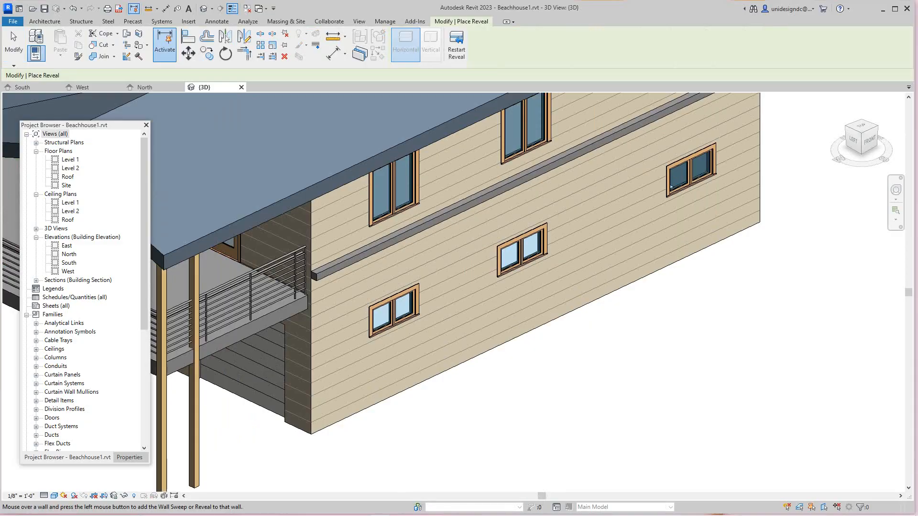
scroll(353, 284, down, 3)
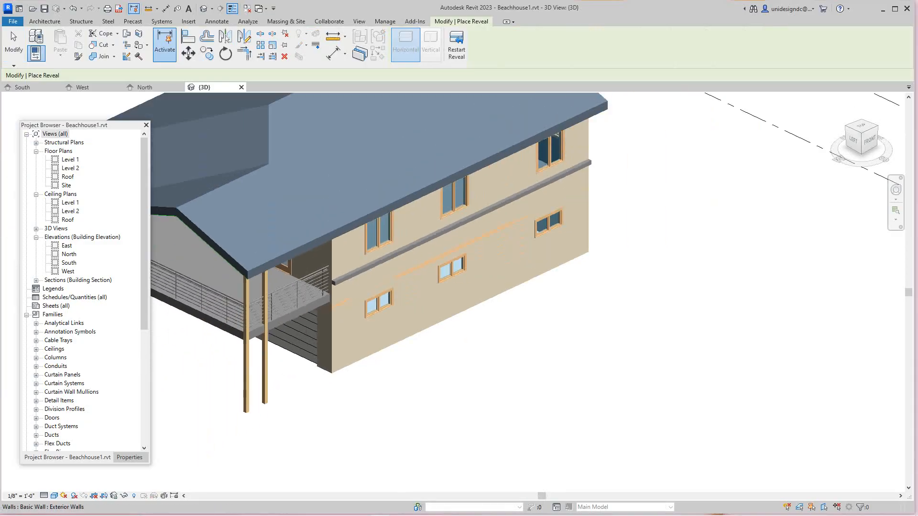
key(Escape)
scroll(398, 333, up, 4)
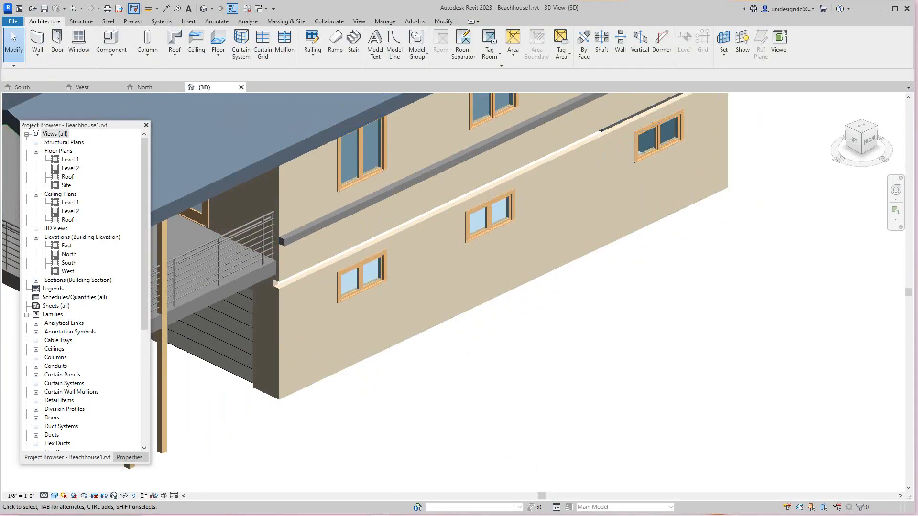
scroll(305, 276, up, 4)
scroll(303, 280, down, 5)
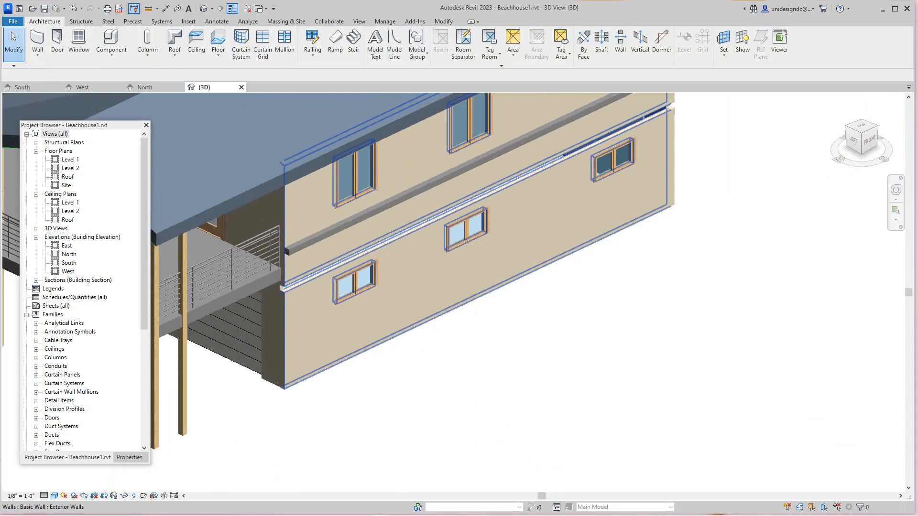
scroll(470, 386, down, 3)
scroll(415, 453, down, 3)
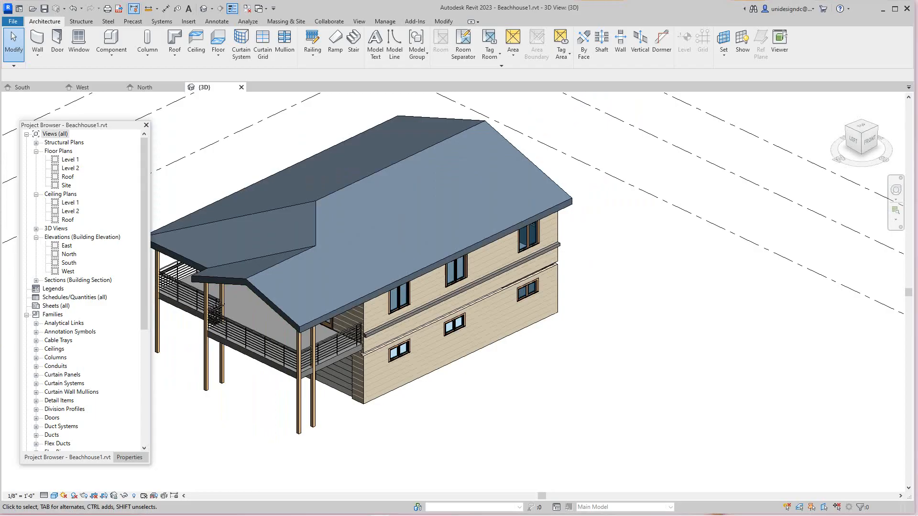
Step: Set the profile of the south wall sweep's Cornice type to Sill-Precast : 12" Wide
scroll(455, 403, down, 2)
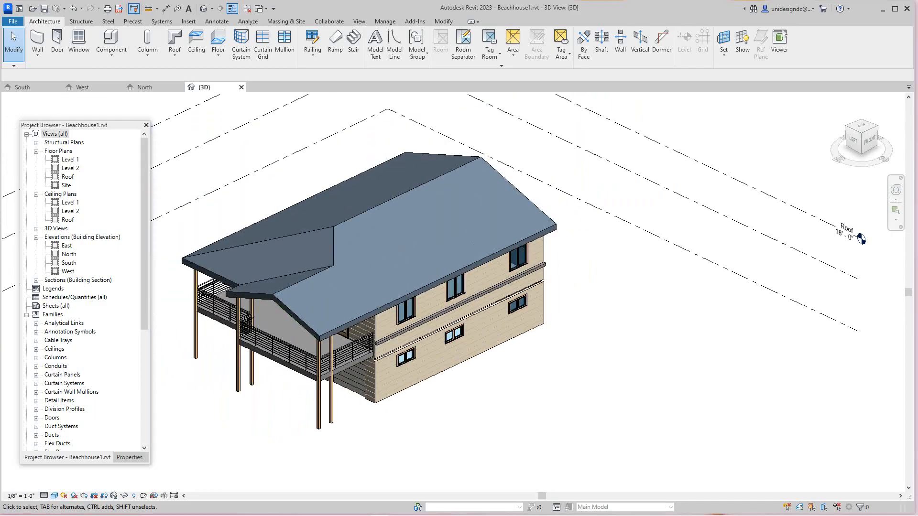
scroll(511, 296, up, 4)
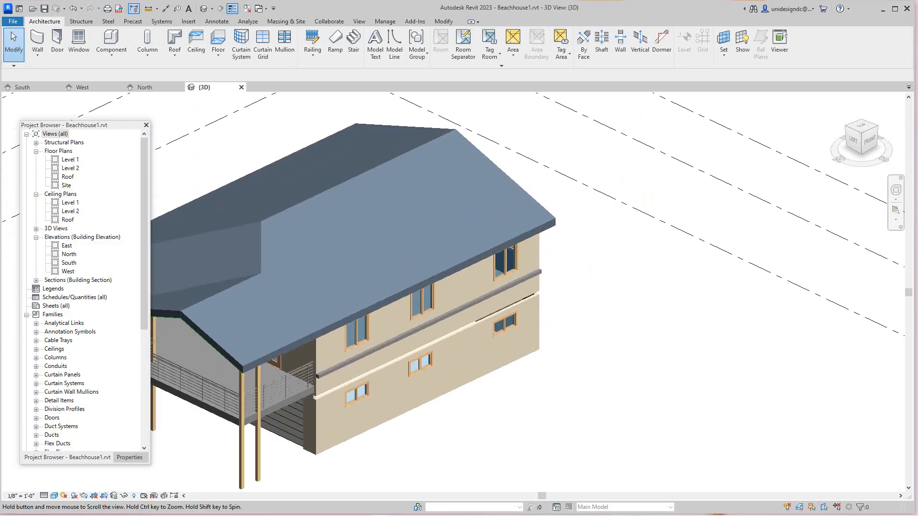
scroll(600, 264, up, 2)
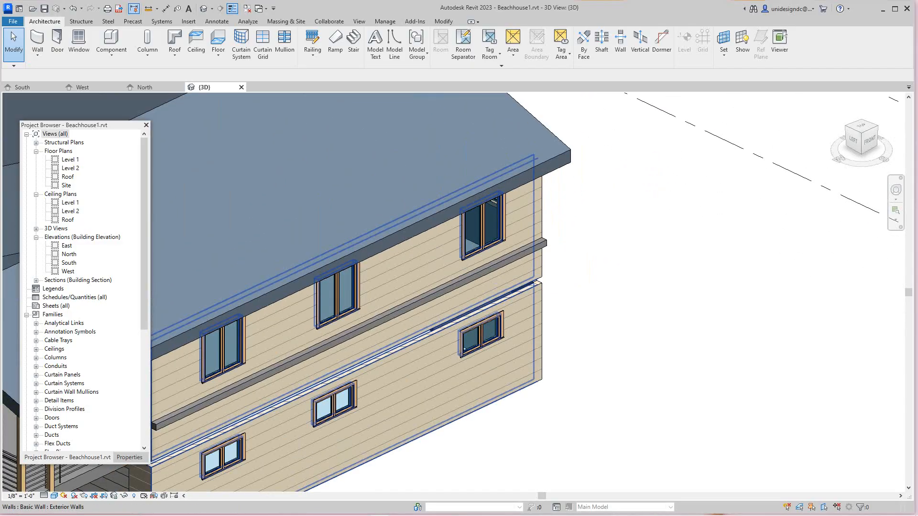
click(507, 260)
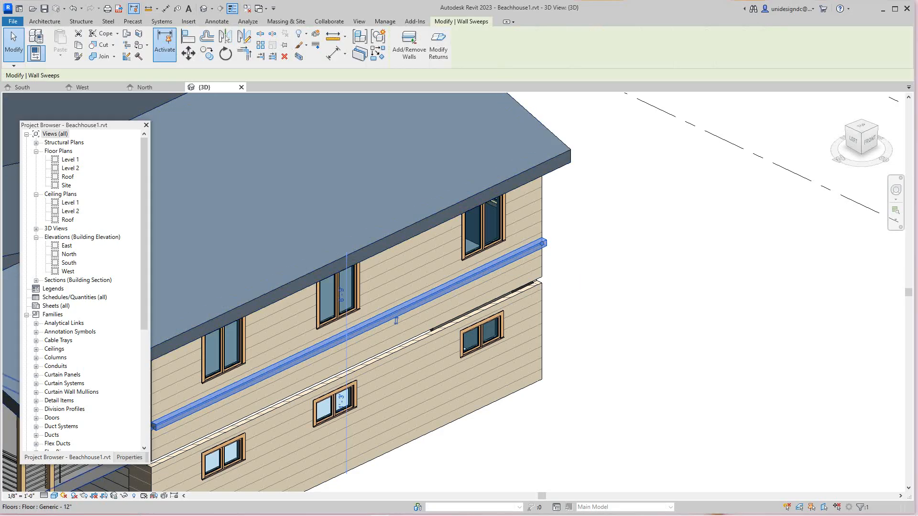
click(129, 457)
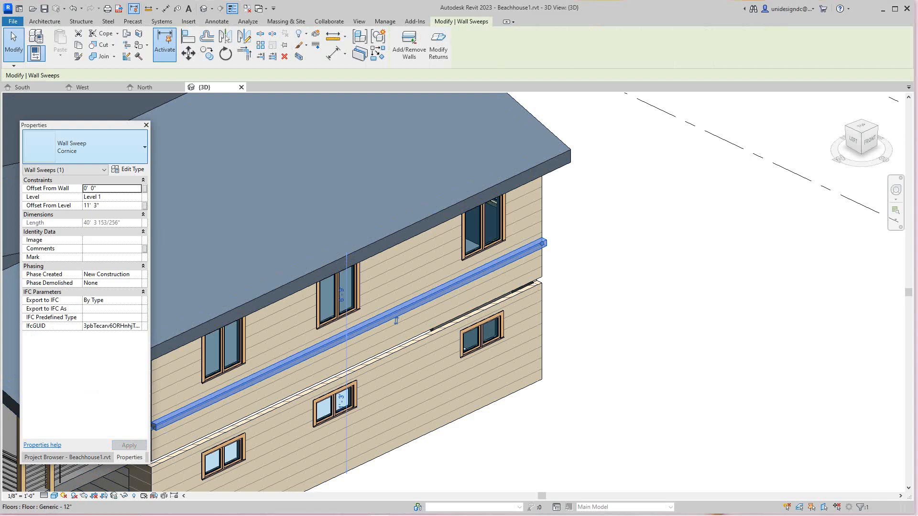
click(128, 169)
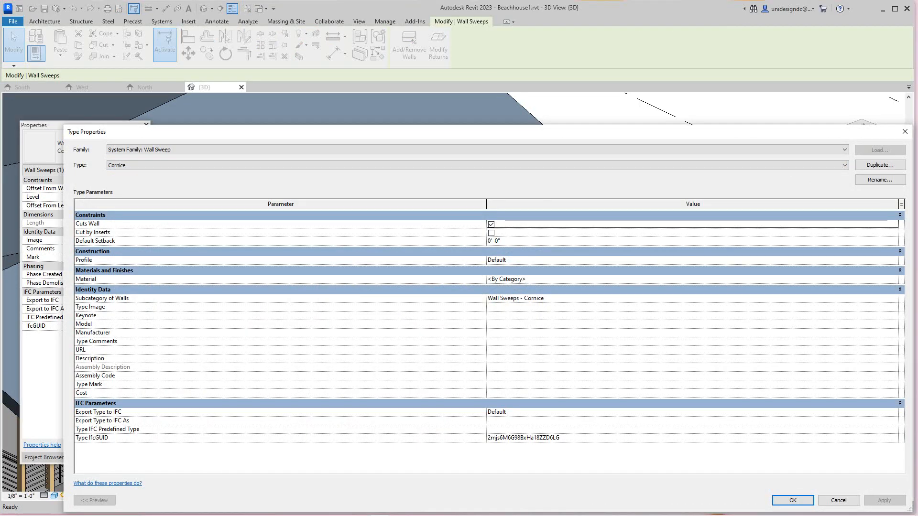
click(893, 261)
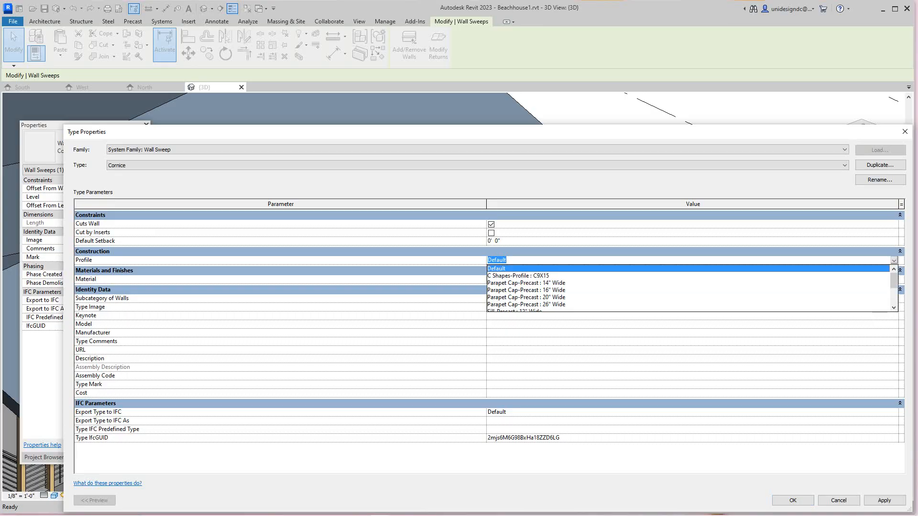
scroll(688, 287, down, 2)
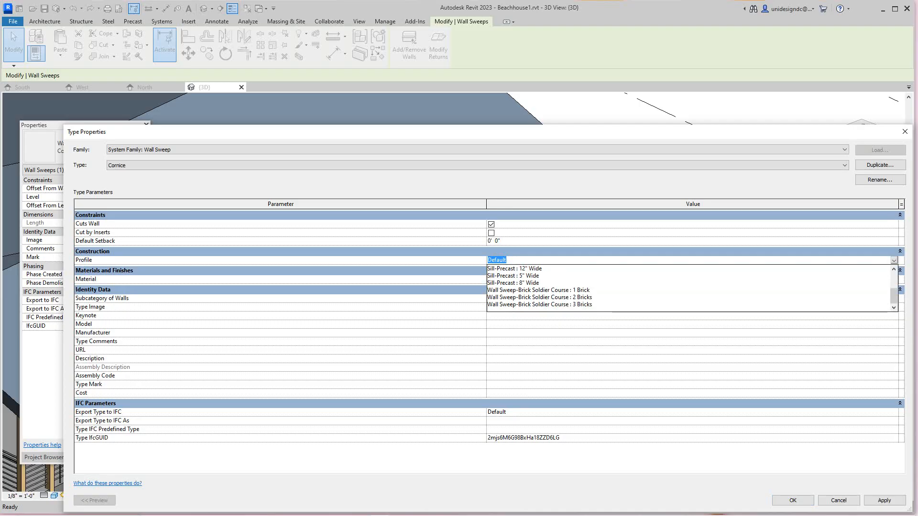
scroll(688, 287, up, 2)
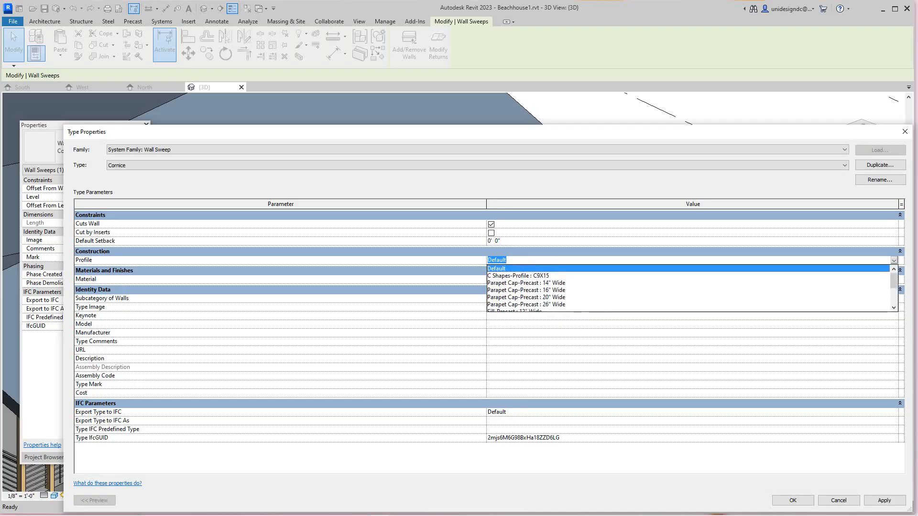
scroll(688, 287, down, 1)
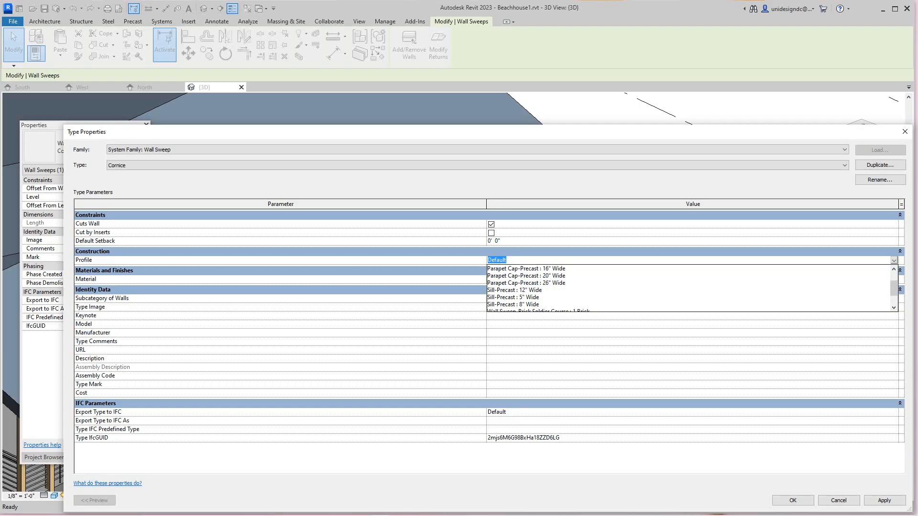
click(515, 290)
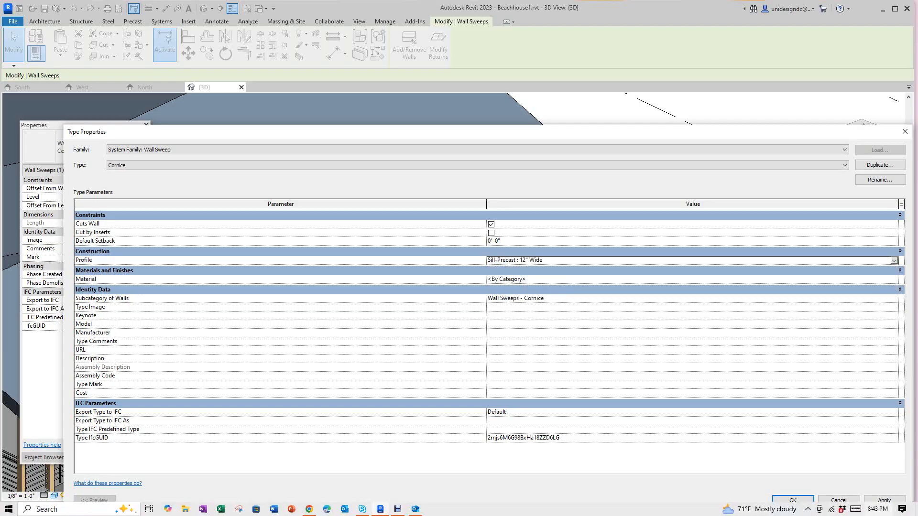
click(884, 500)
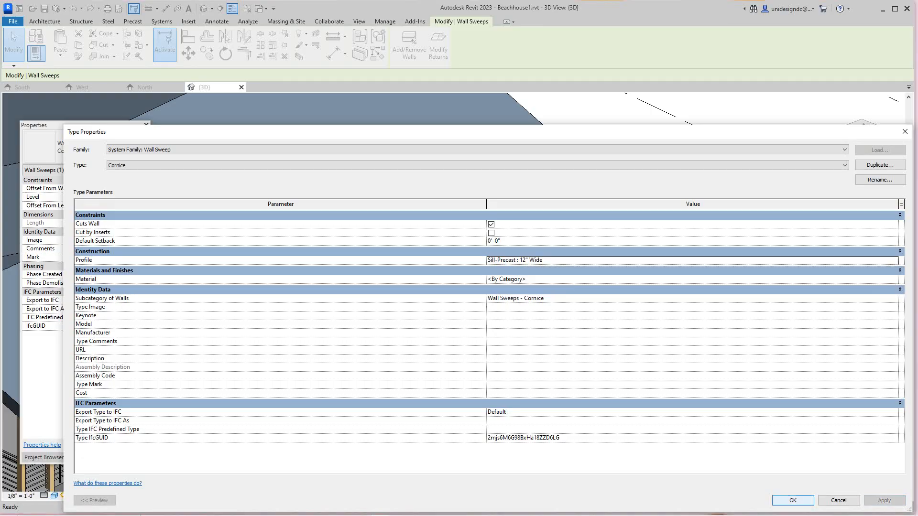
click(792, 501)
click(688, 334)
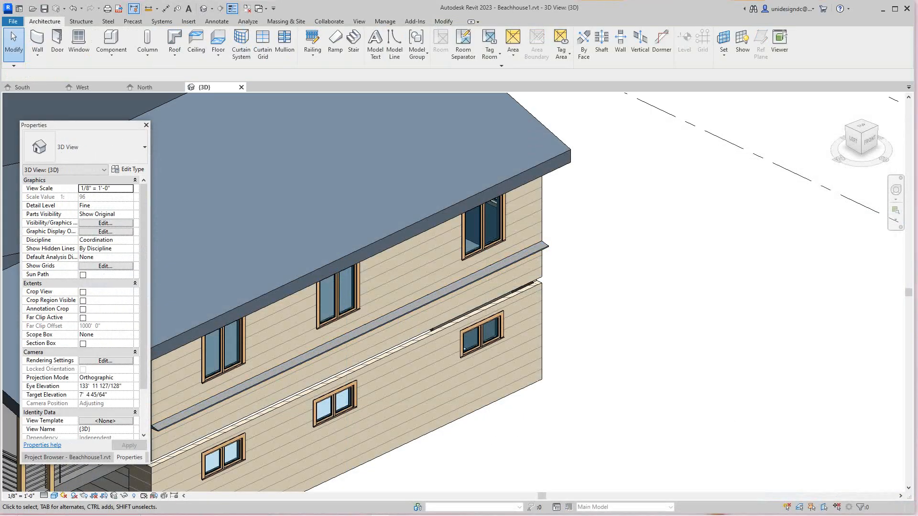
Step: Inspect the sill profile along the south wall, and undo the sweep's profile change
scroll(688, 335, down, 3)
middle_drag(363, 393, 442, 370)
scroll(440, 370, up, 5)
scroll(377, 387, up, 5)
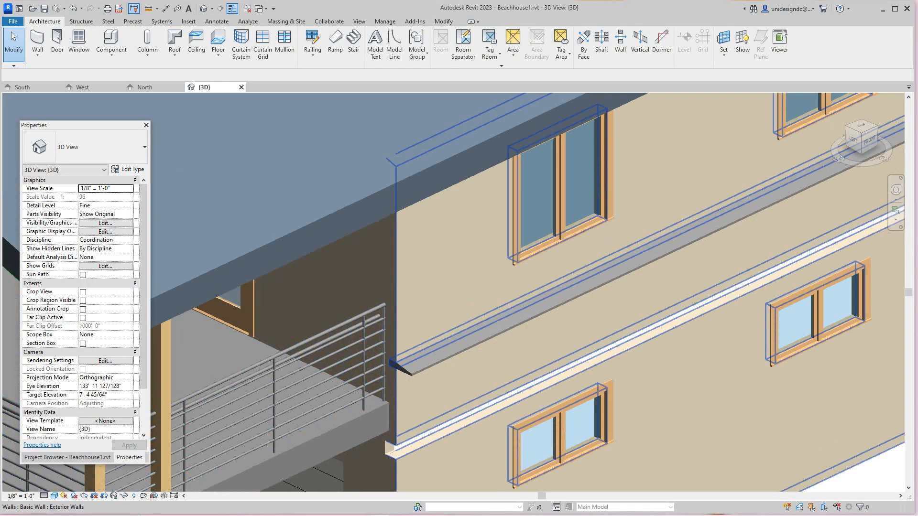
scroll(460, 340, down, 2)
scroll(460, 350, down, 6)
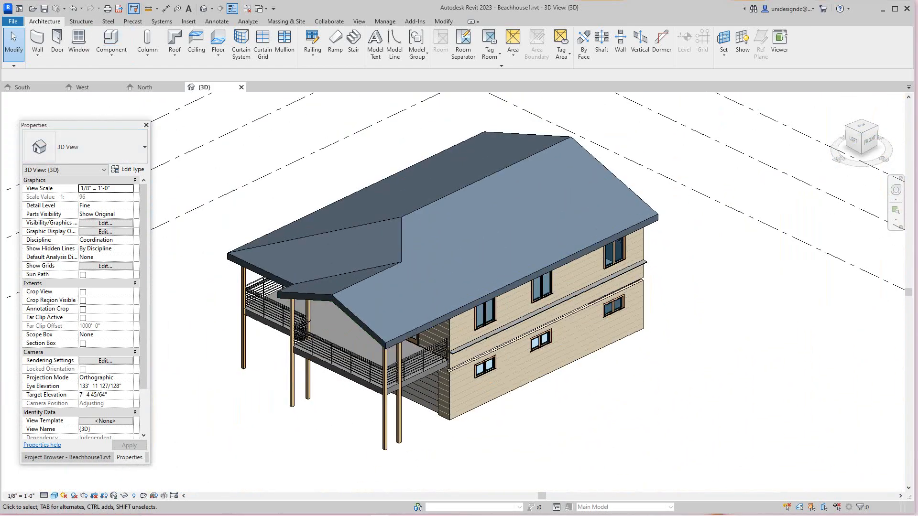
click(73, 8)
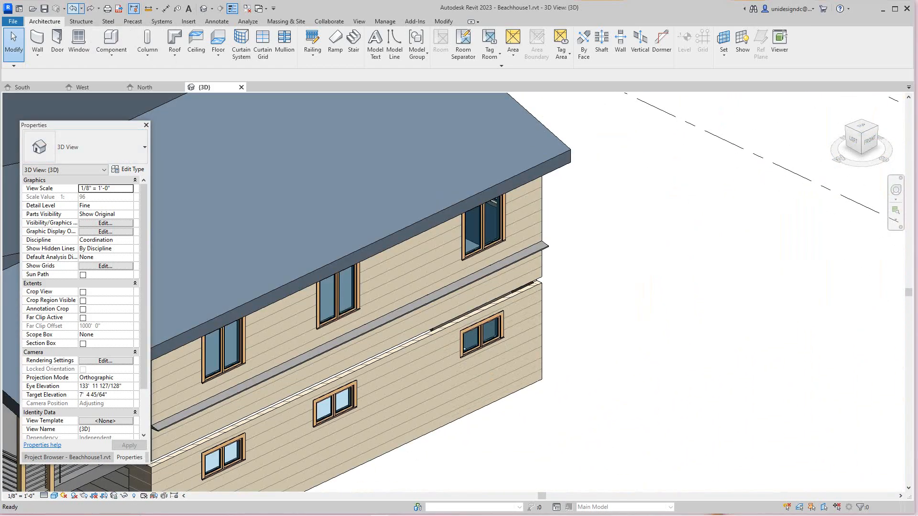
click(72, 8)
Step: Duplicate the type of the wall sweep on the south wall as Cornice 2
scroll(501, 230, down, 2)
middle_drag(505, 248, 591, 229)
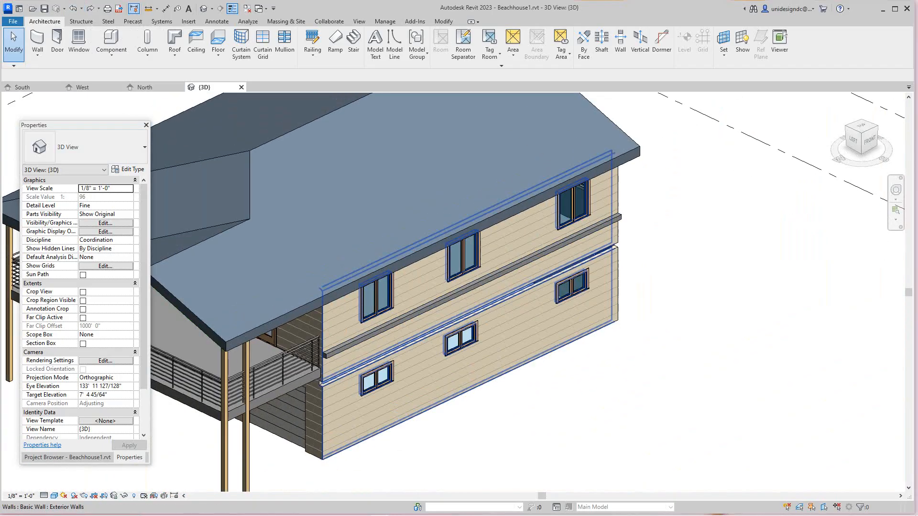
scroll(593, 231, up, 3)
click(593, 222)
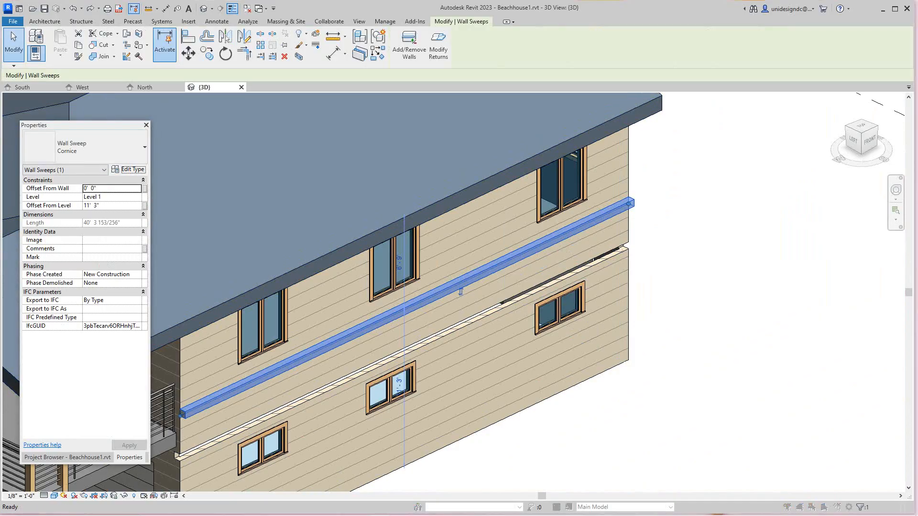
click(129, 169)
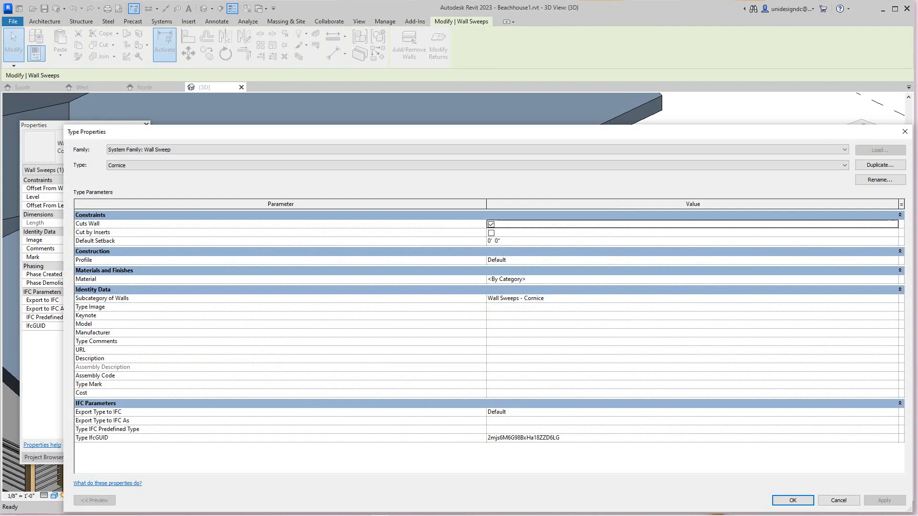
click(880, 165)
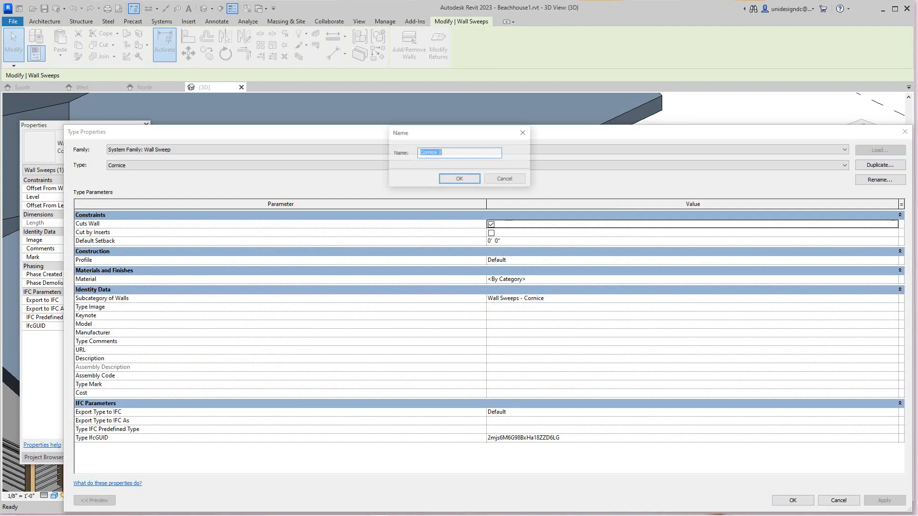
key(Return)
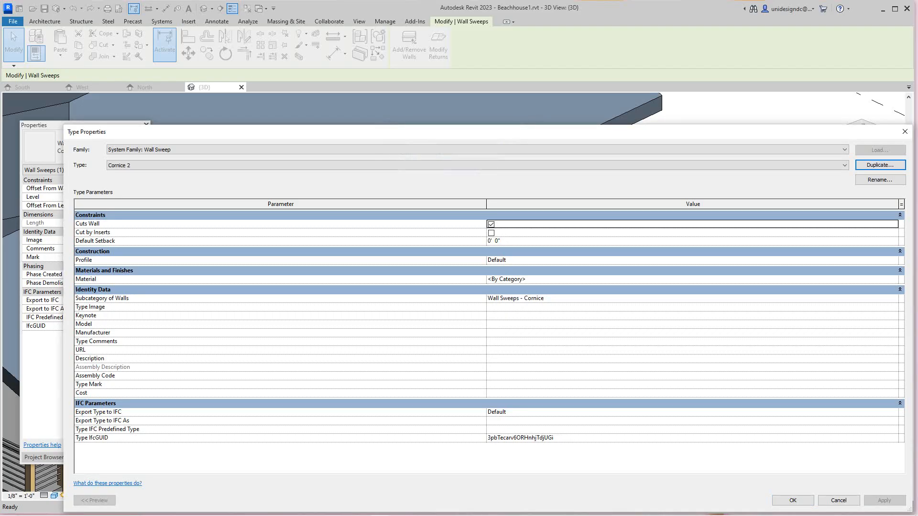
Step: Review the profiles available for the Cornice 2 sweep type, close its type properties without applying changes, and deselect the sweep
click(894, 260)
scroll(692, 288, down, 1)
scroll(693, 288, down, 2)
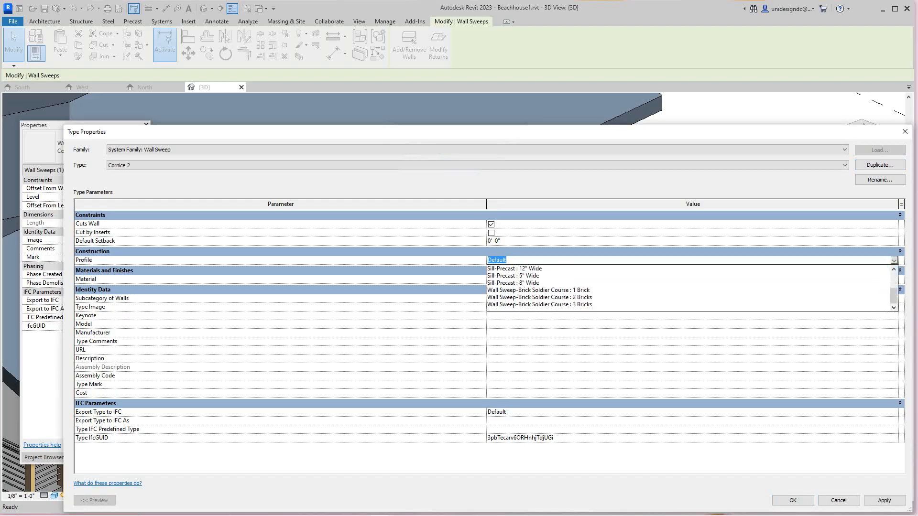
scroll(692, 288, up, 3)
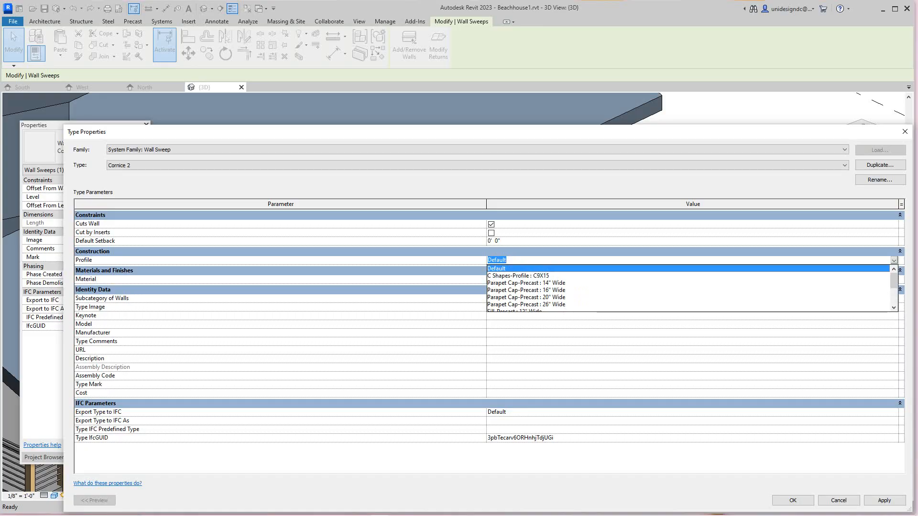
scroll(692, 289, down, 1)
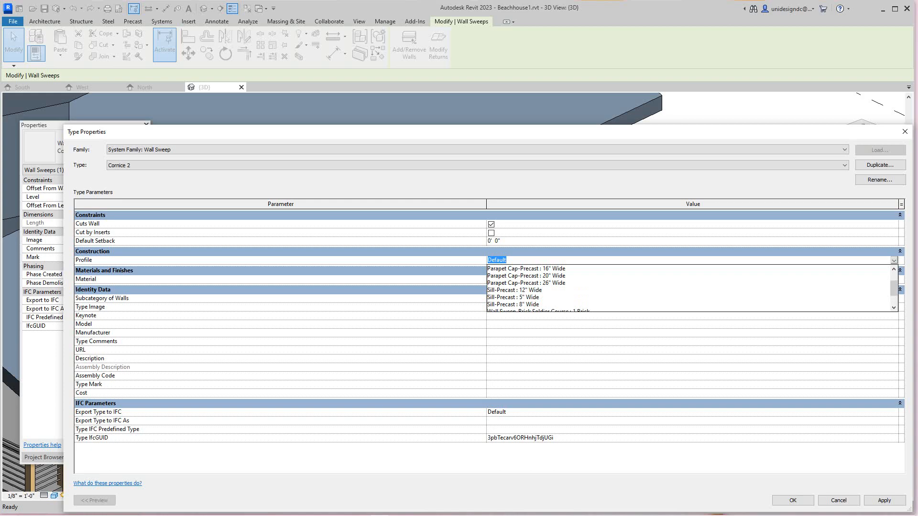
scroll(692, 288, down, 1)
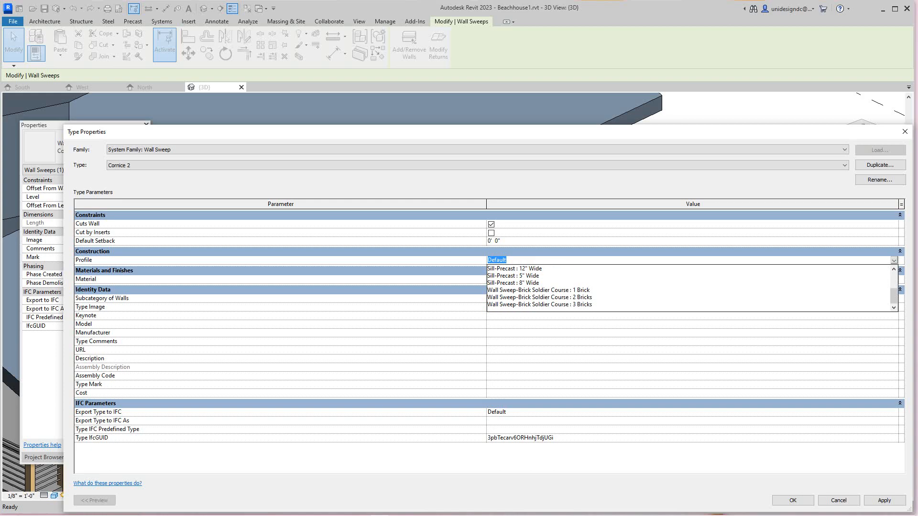
scroll(692, 288, up, 2)
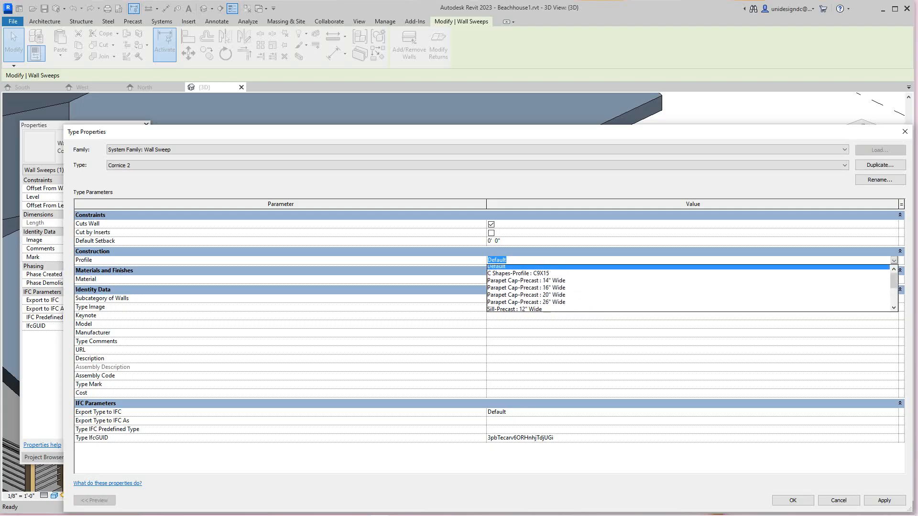
scroll(692, 288, down, 2)
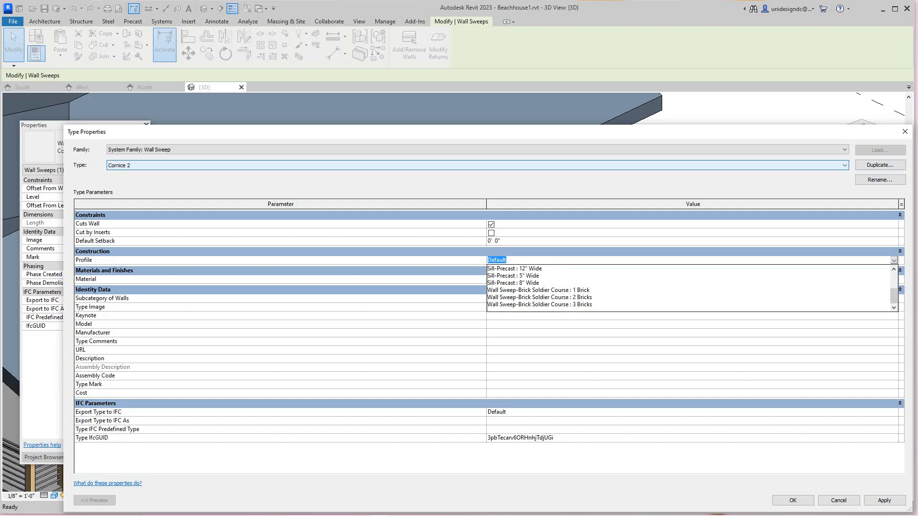
click(844, 166)
click(844, 165)
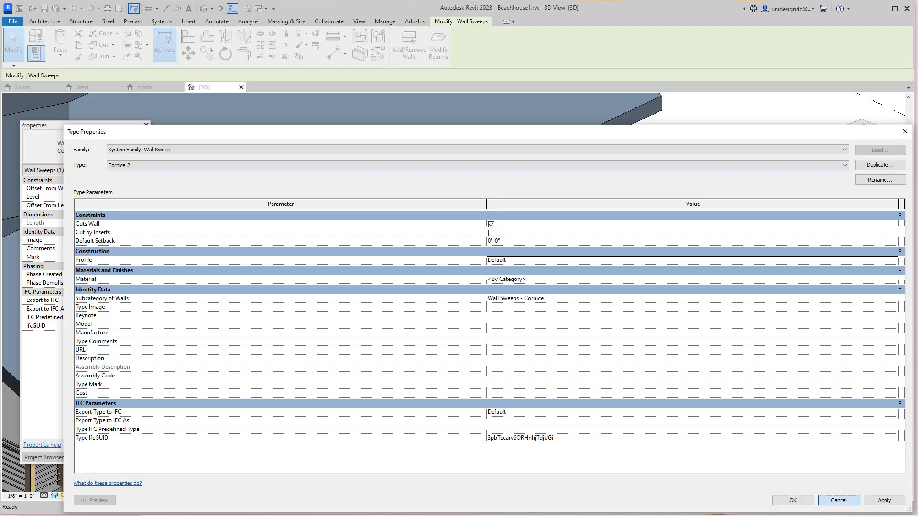
click(904, 131)
scroll(684, 367, down, 3)
click(684, 367)
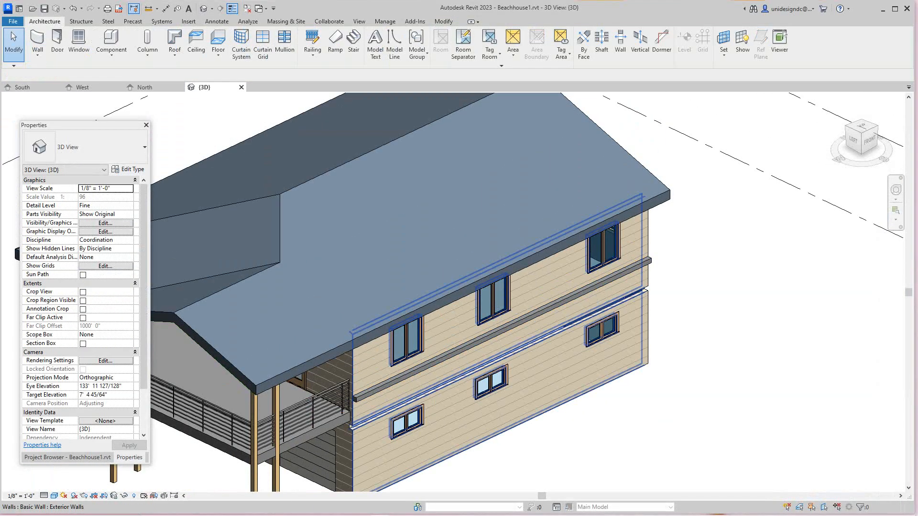
Step: Set the profile of the south wall reveal's type to Reveal-Brick Course : 3 Bricks
scroll(564, 281, up, 5)
scroll(565, 281, down, 2)
middle_drag(564, 281, 572, 218)
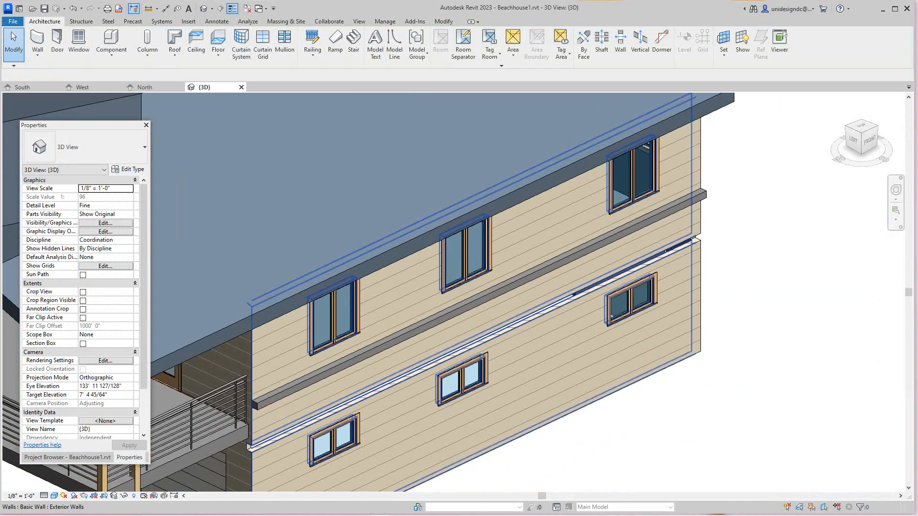
scroll(359, 364, up, 3)
middle_drag(358, 364, 507, 224)
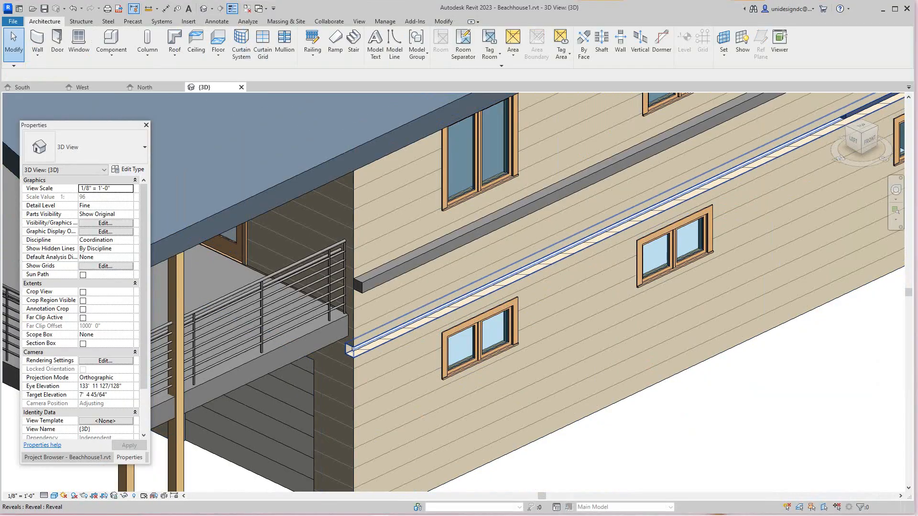
click(351, 352)
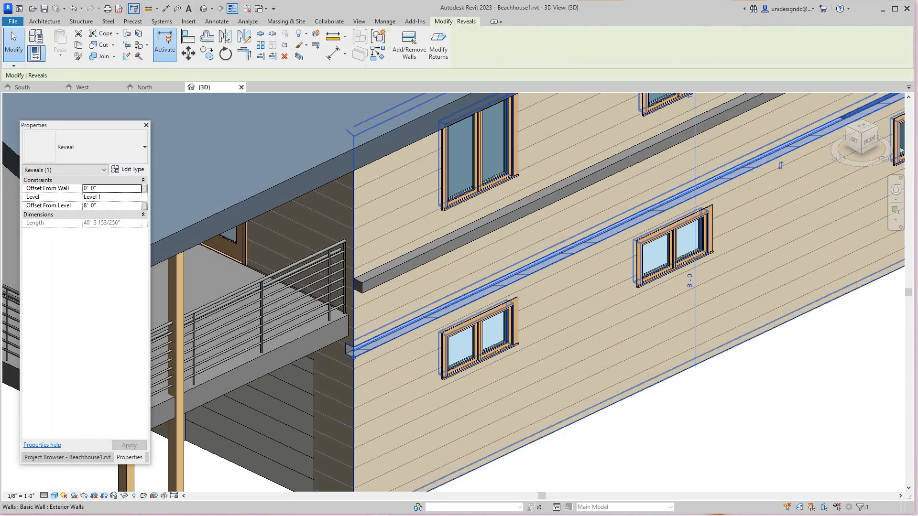
scroll(406, 404, down, 1)
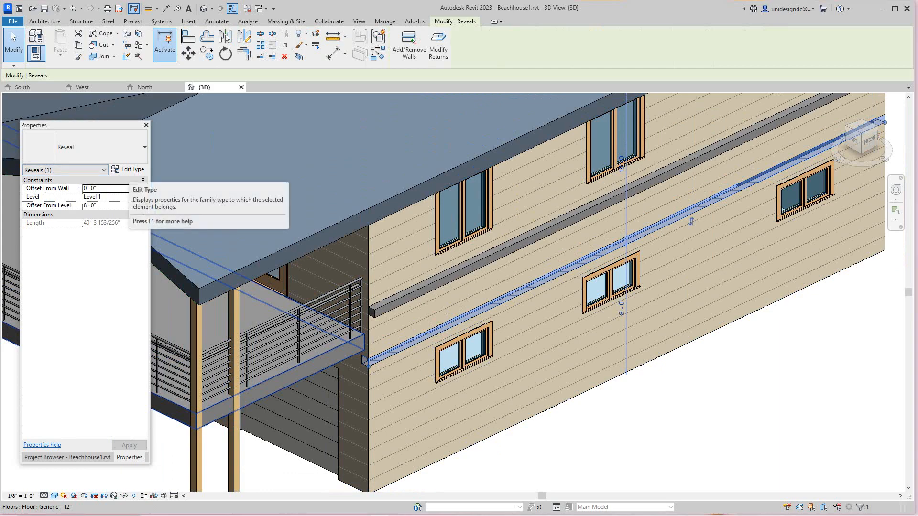
click(128, 170)
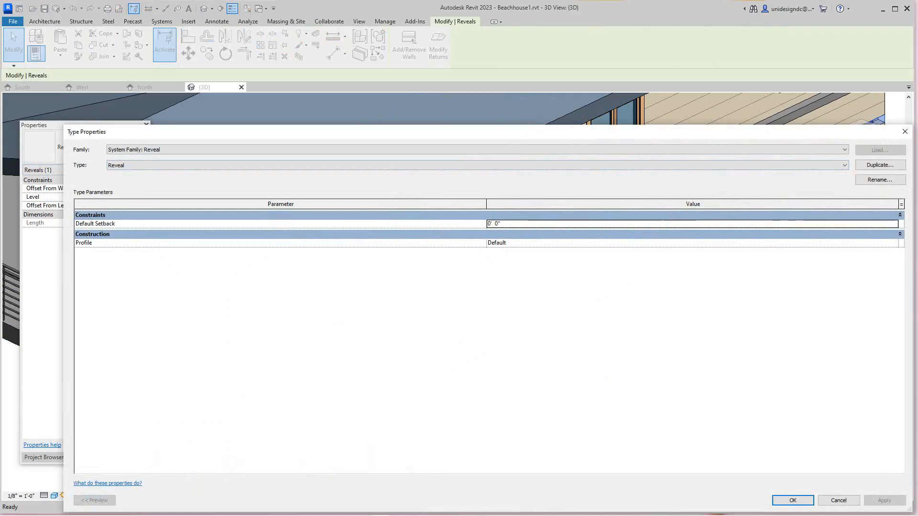
click(893, 243)
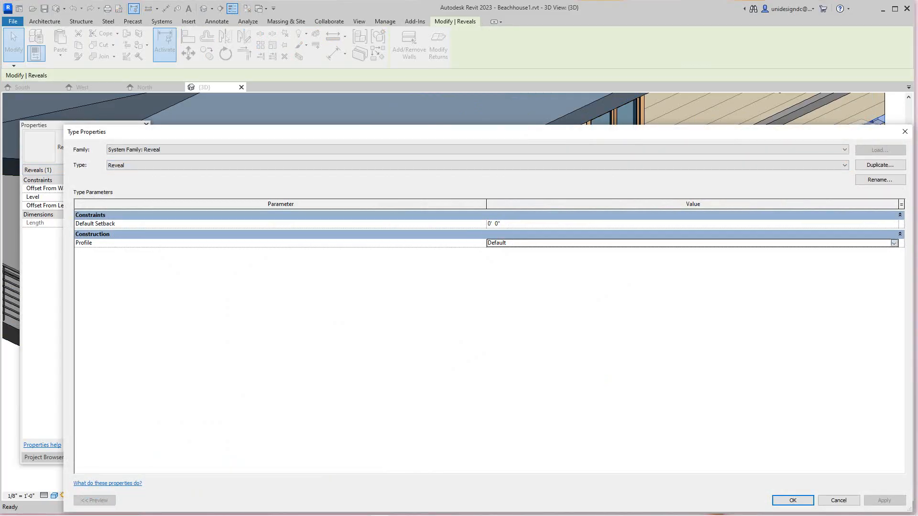
click(894, 243)
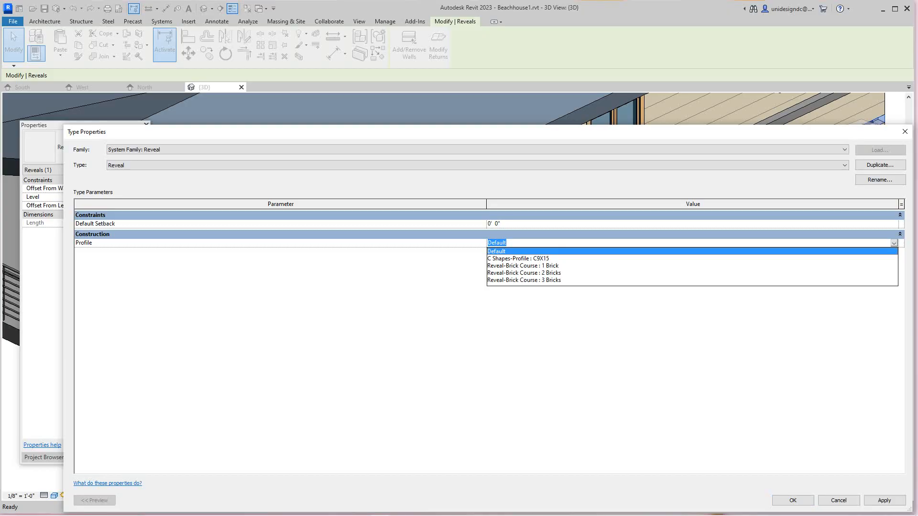
click(524, 281)
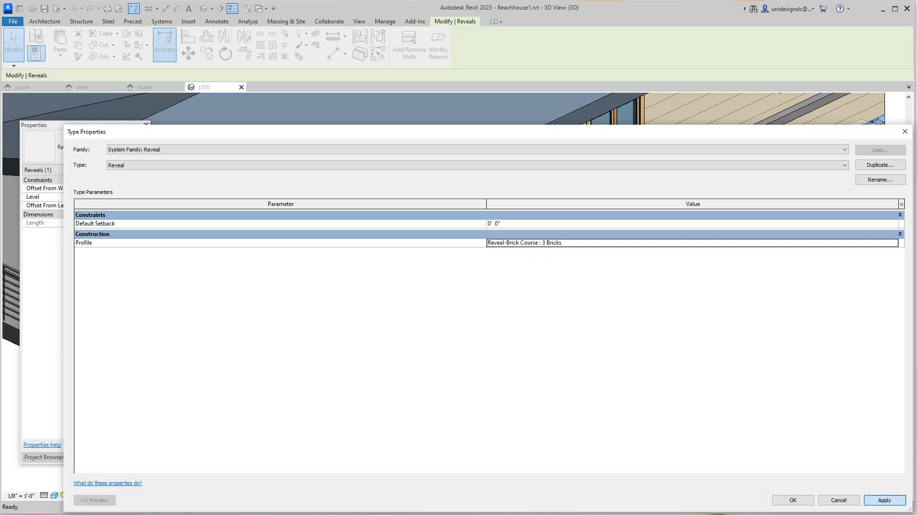
click(883, 500)
click(792, 501)
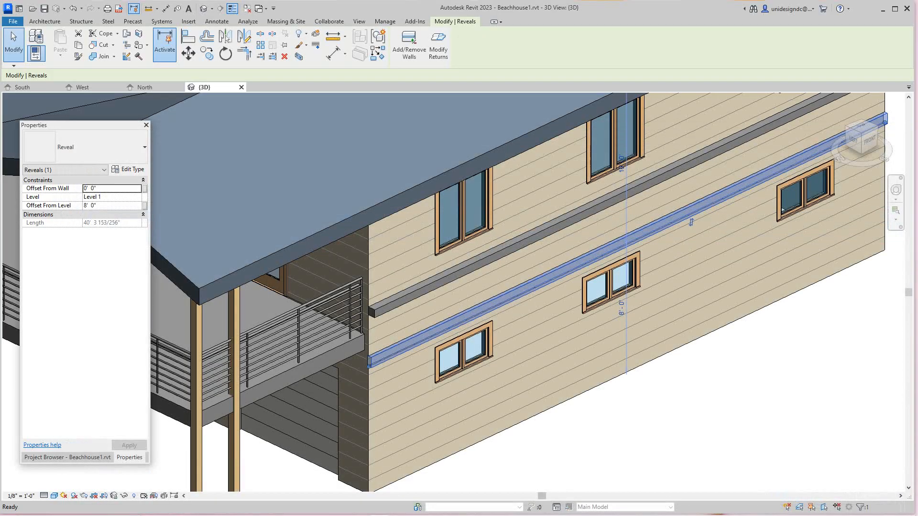
Step: Inspect the brick-course reveal on the south wall up close and in relation to the whole facade
click(775, 402)
scroll(371, 358, up, 6)
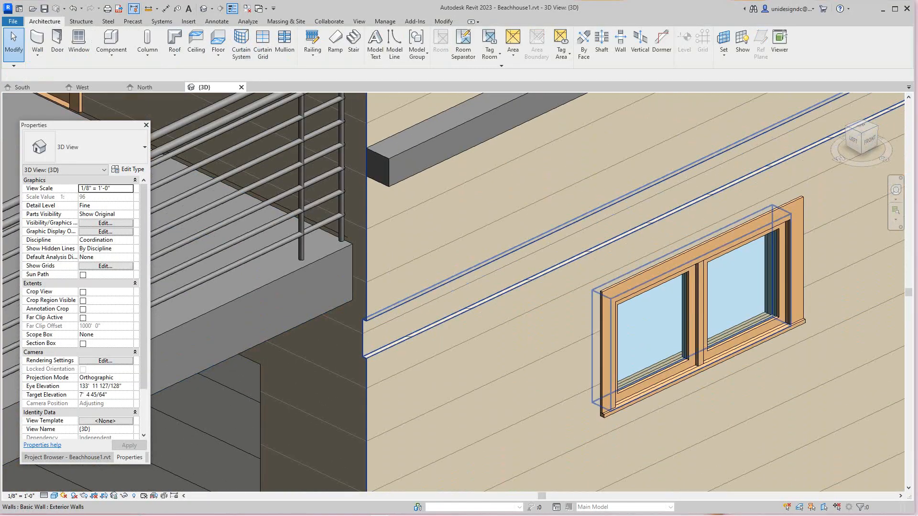
scroll(383, 359, down, 8)
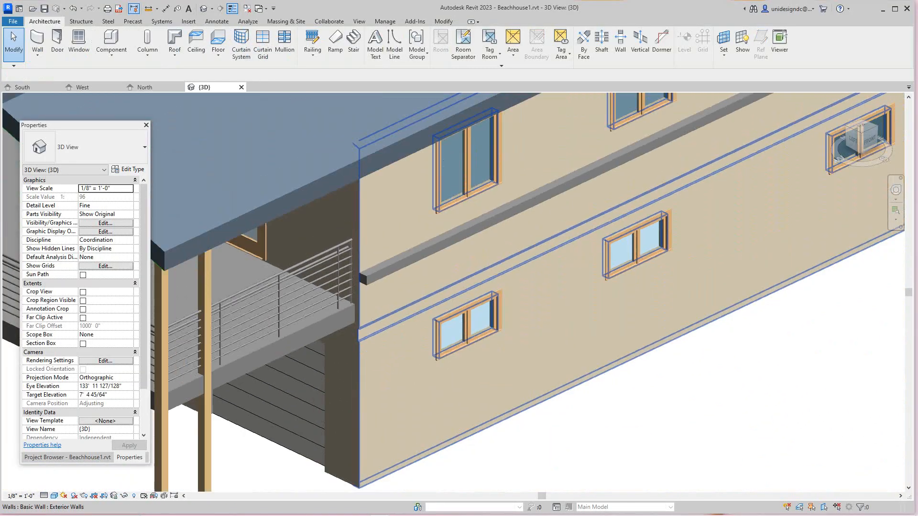
scroll(382, 359, down, 3)
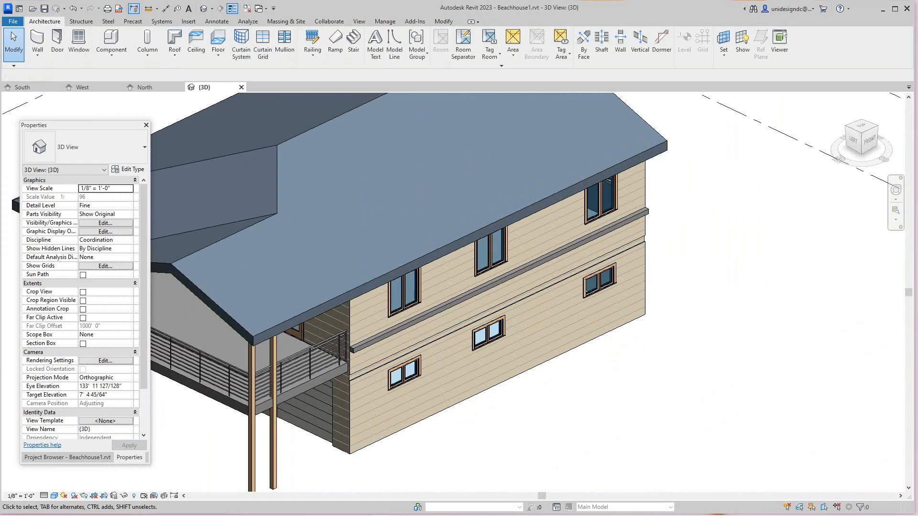
middle_drag(383, 358, 414, 364)
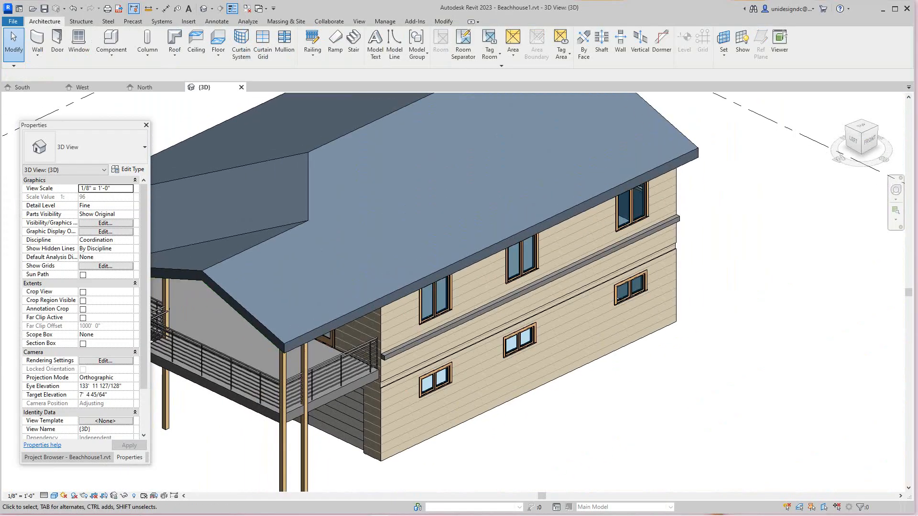
scroll(478, 411, down, 1)
middle_drag(478, 411, 512, 397)
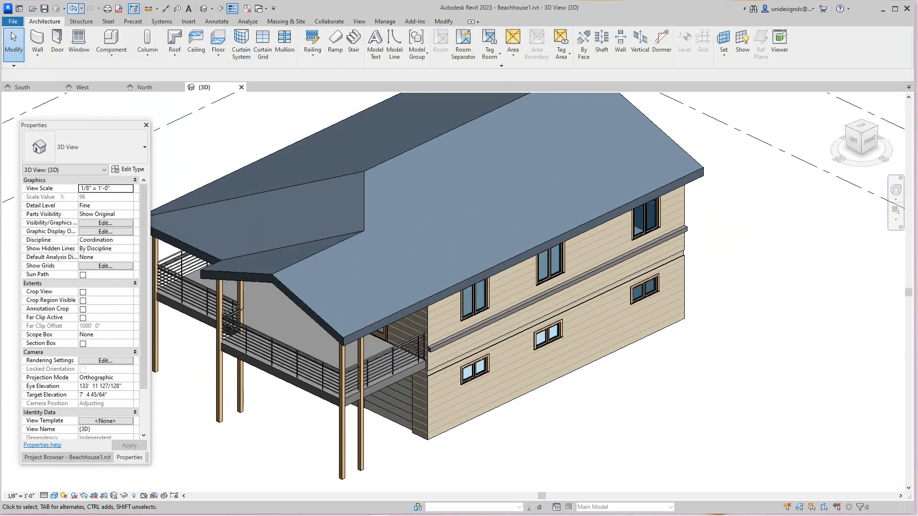
Step: Undo the reveal's profile change and the placement of the reveal on the south wall
click(72, 9)
click(72, 8)
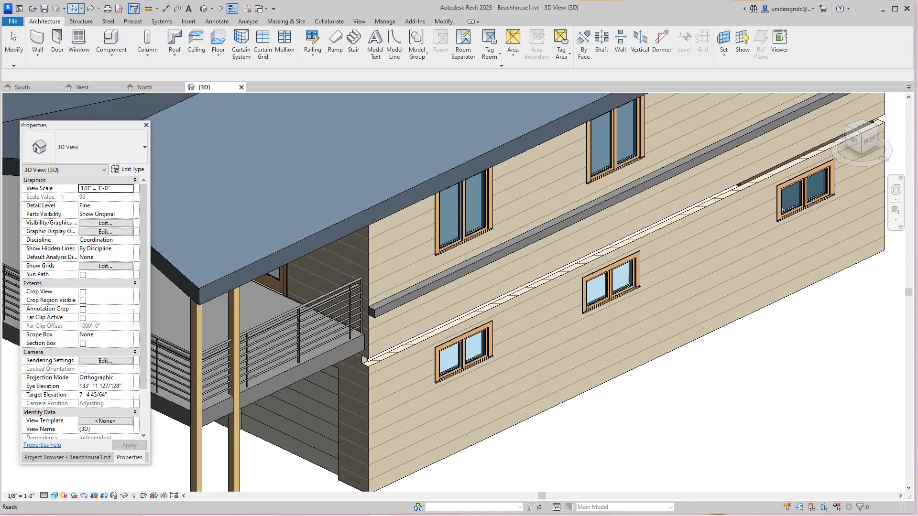
click(73, 9)
scroll(378, 298, down, 1)
middle_drag(378, 298, 464, 382)
scroll(451, 388, up, 4)
scroll(428, 356, down, 3)
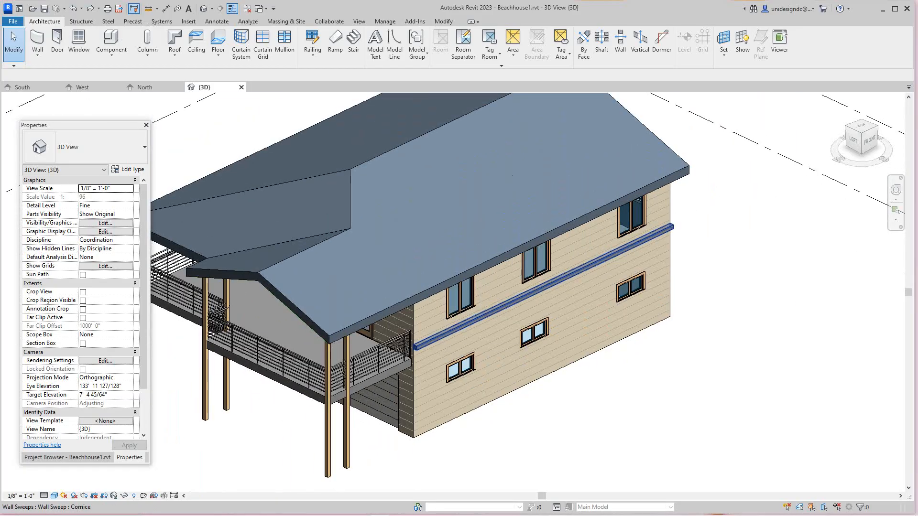
scroll(434, 348, up, 2)
scroll(461, 336, down, 3)
scroll(461, 336, up, 2)
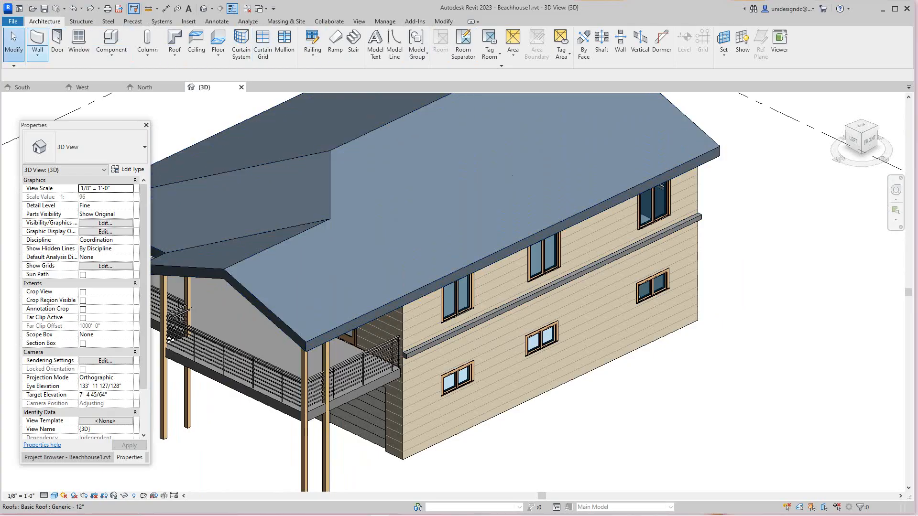
Step: Place a vertical Cornice wall sweep on the south wall, between the middle windows and the windows at the far end from the balcony
click(38, 55)
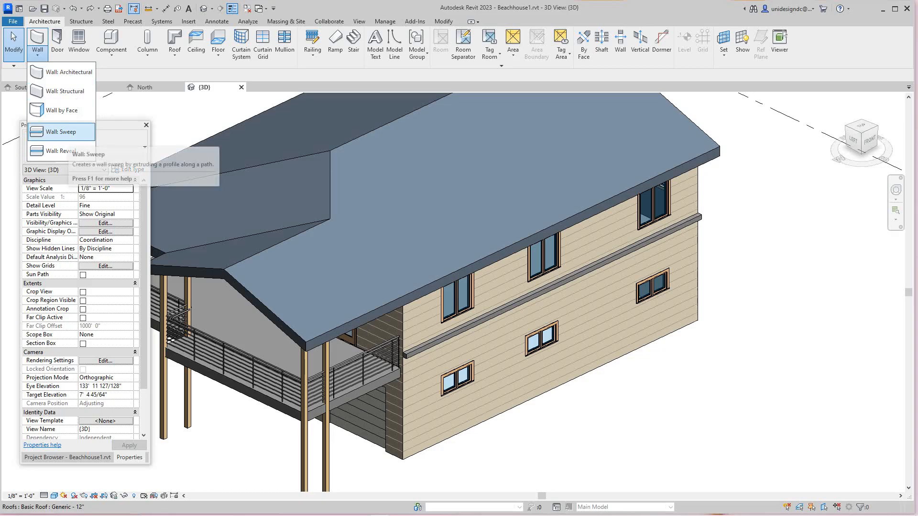
click(61, 131)
click(430, 44)
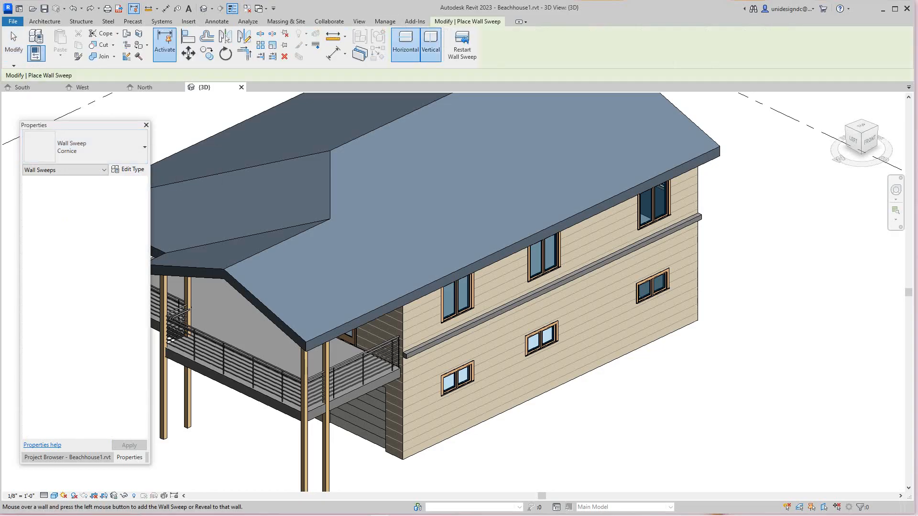
scroll(607, 327, up, 2)
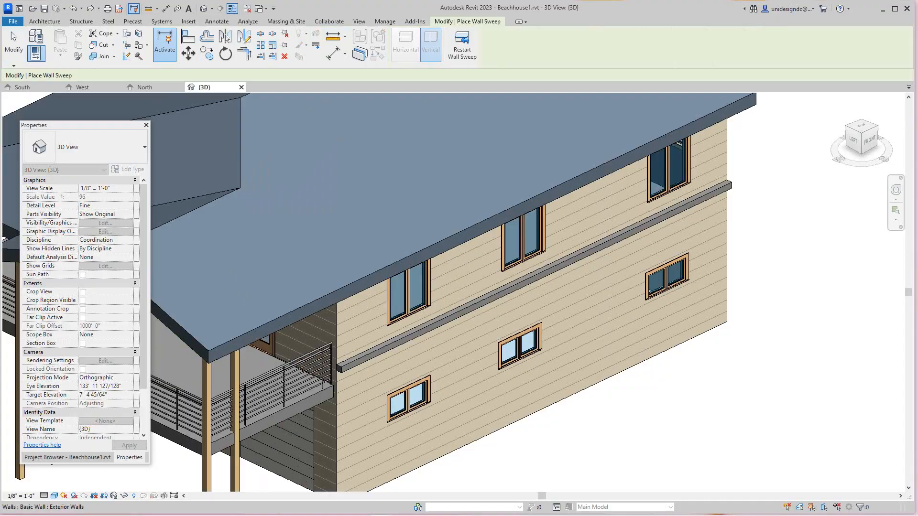
scroll(552, 249, down, 4)
scroll(552, 249, up, 6)
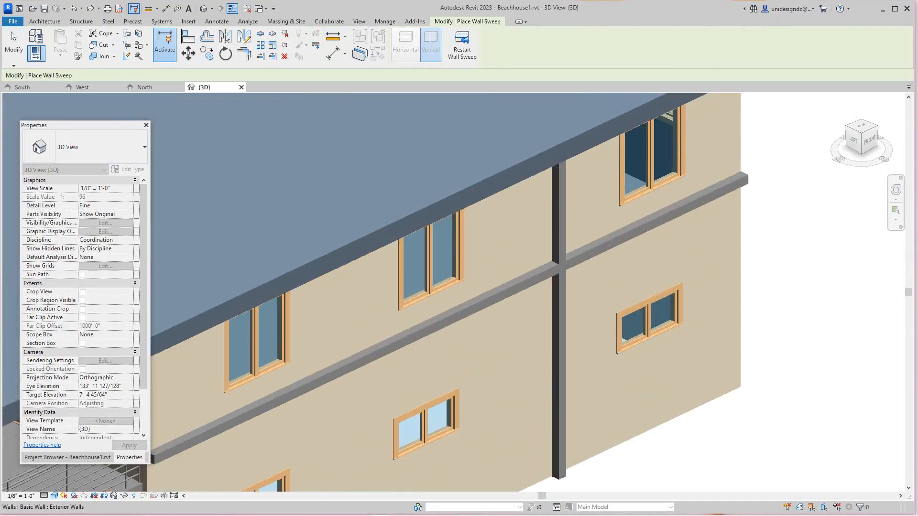
scroll(477, 260, down, 3)
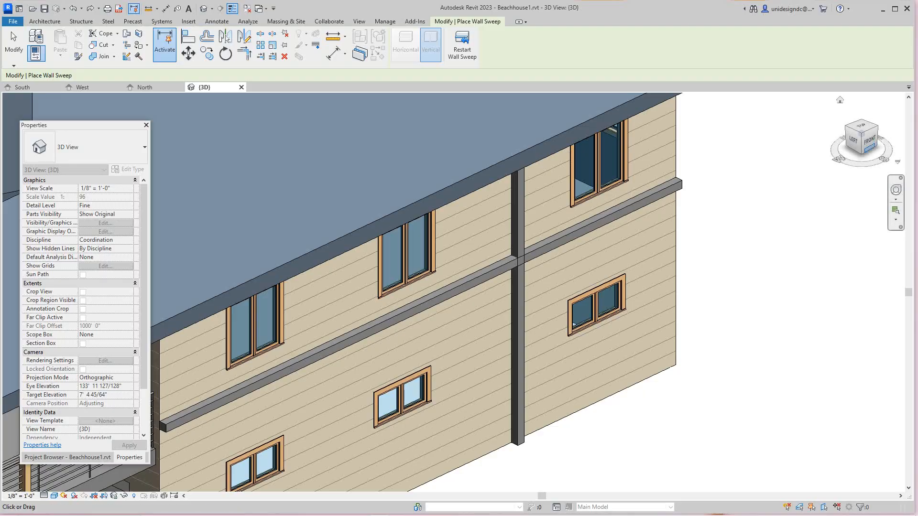
Step: Turn the 3D view to the front face and open the South elevation
drag(864, 138, 839, 126)
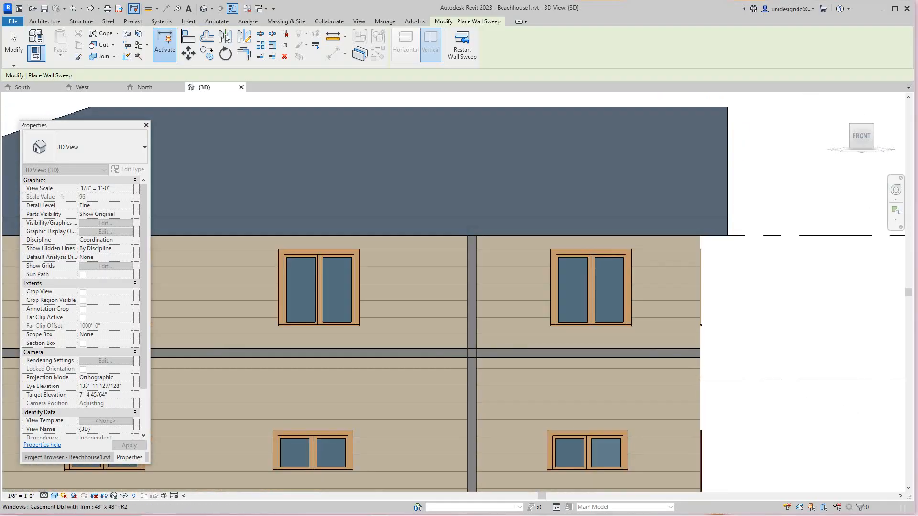
scroll(626, 315, down, 1)
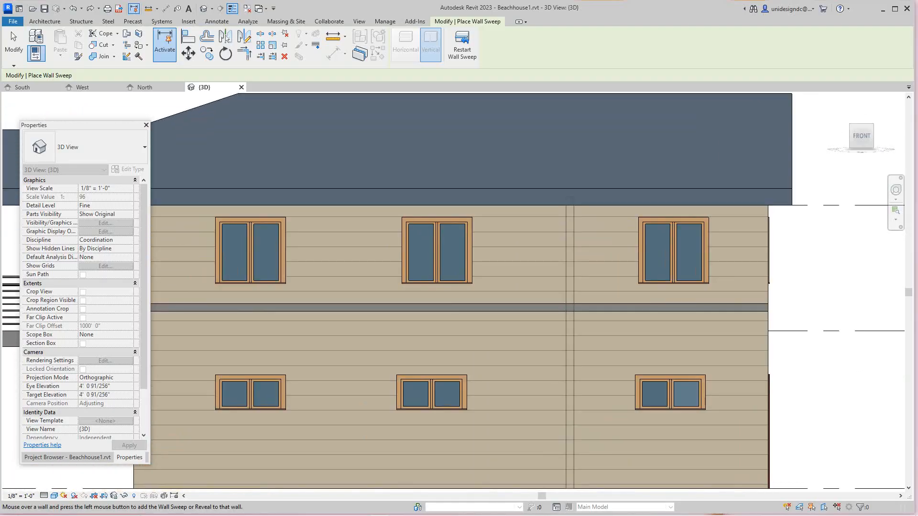
scroll(252, 168, down, 1)
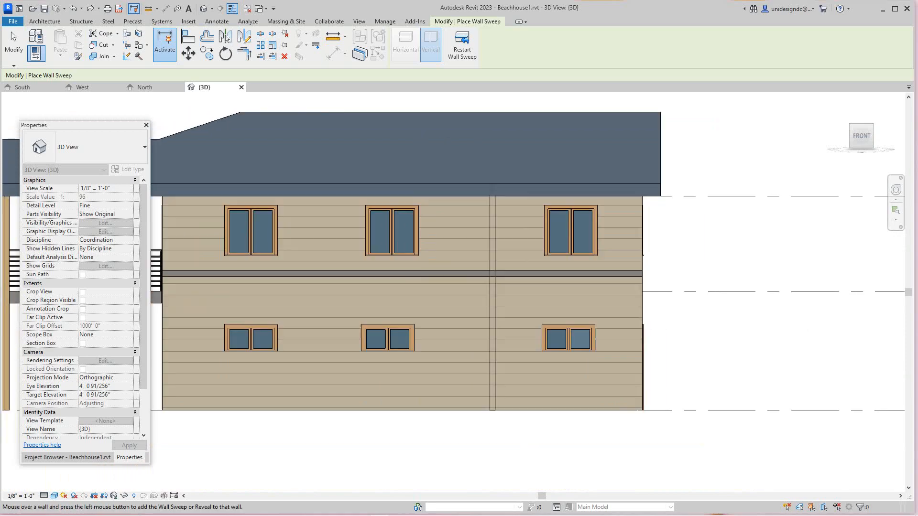
click(86, 87)
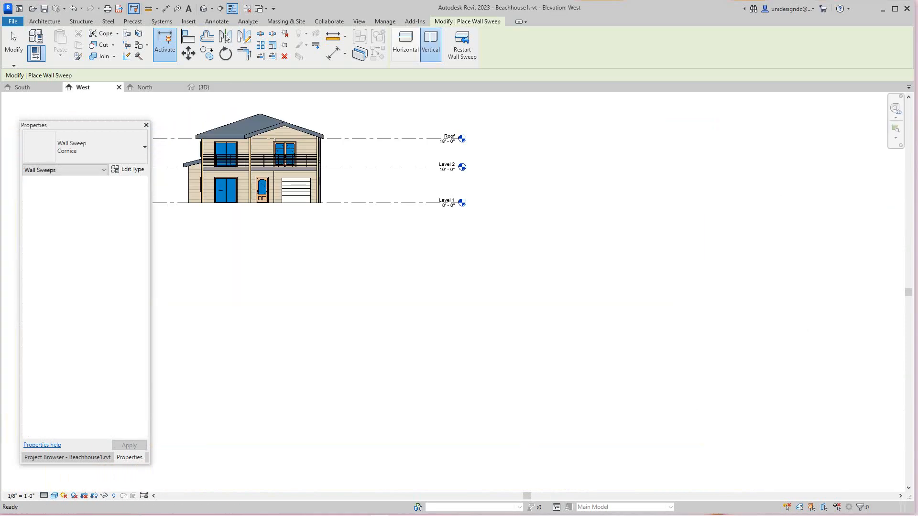
click(143, 88)
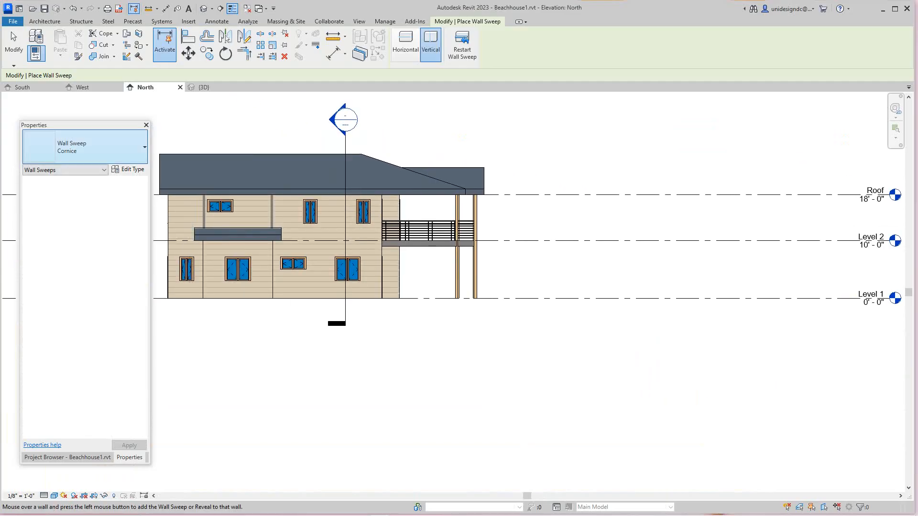
click(23, 88)
Step: Place a second vertical Cornice wall sweep beside the first, closer to the middle windows, and end the Wall Sweep command
middle_drag(729, 282, 631, 269)
scroll(631, 269, up, 3)
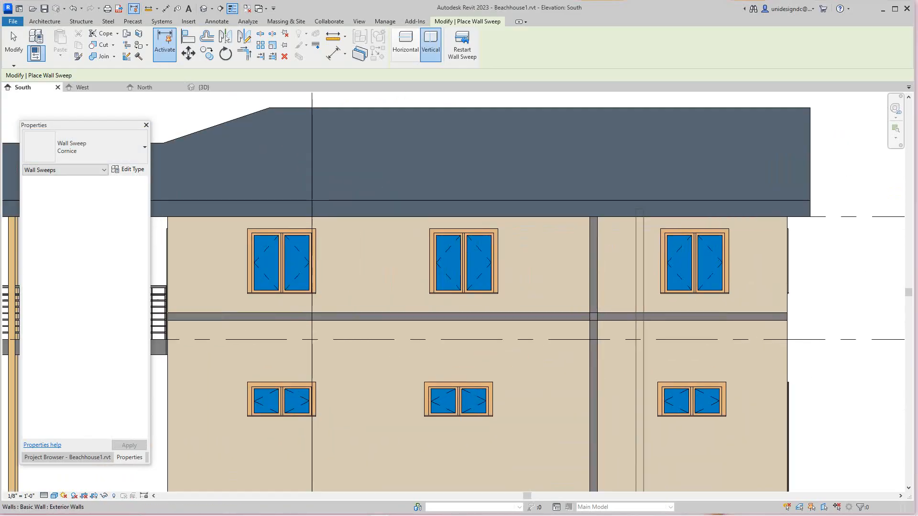
scroll(556, 308, up, 1)
click(592, 309)
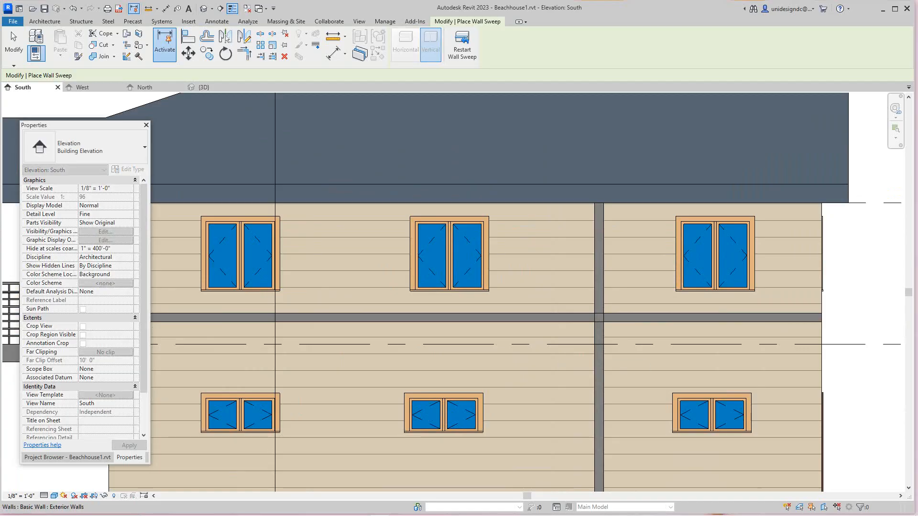
scroll(567, 323, down, 3)
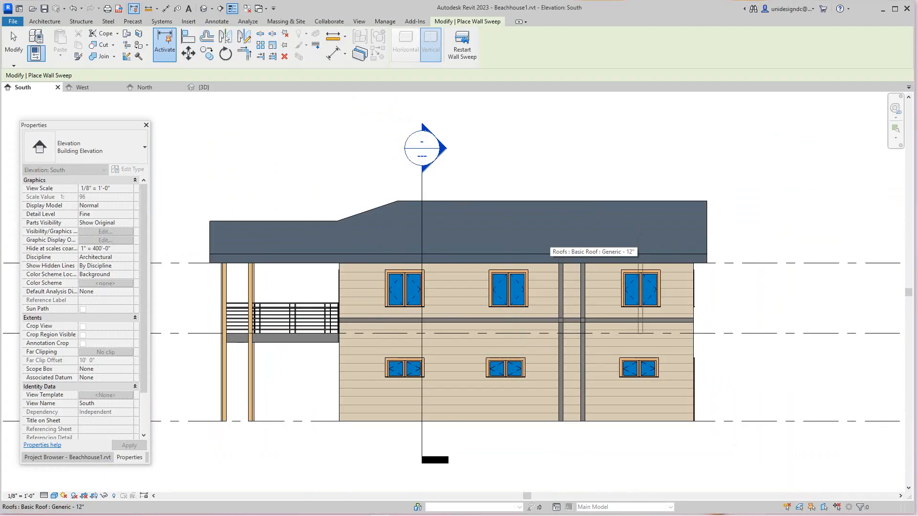
scroll(555, 306, up, 3)
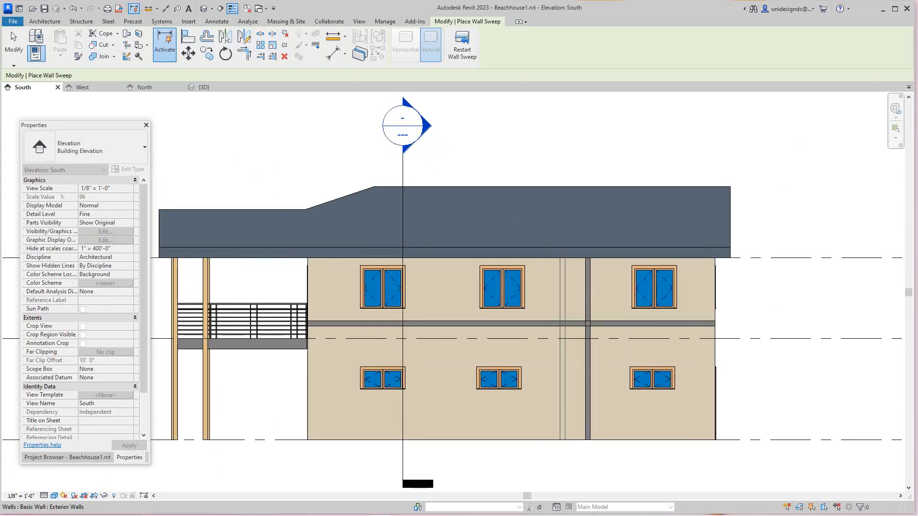
scroll(563, 314, down, 5)
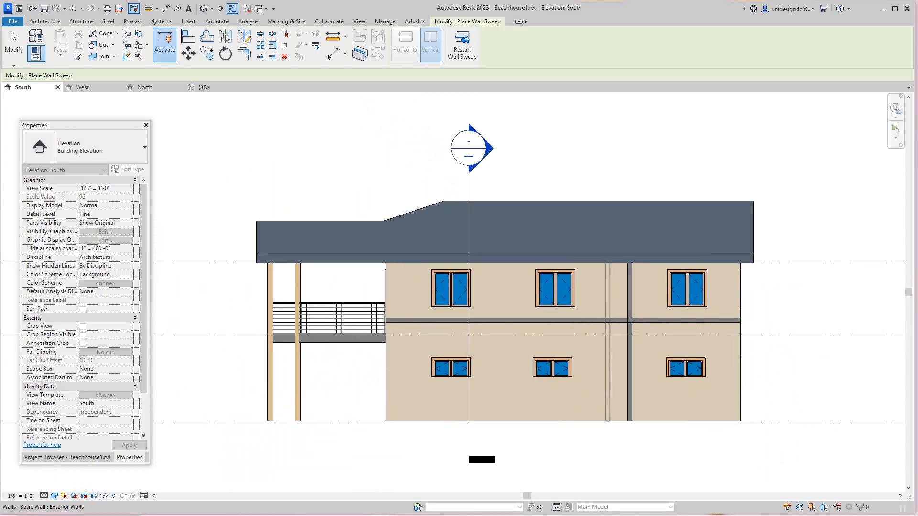
scroll(603, 294, up, 1)
right_click(550, 148)
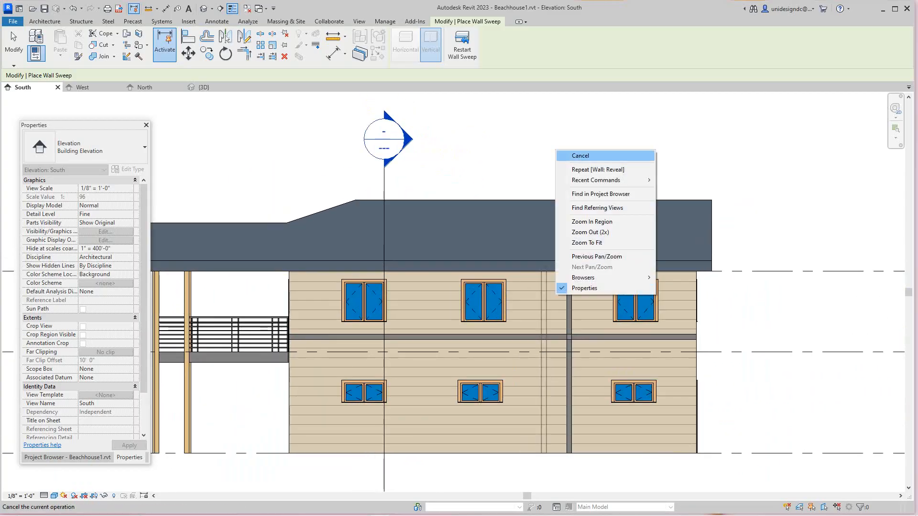
click(562, 155)
Step: Move the vertical sweep nearer the middle windows toward them, to about 22'-6" from the balcony-side end of the south wall
scroll(565, 315, up, 3)
drag(558, 311, 516, 299)
key(Escape)
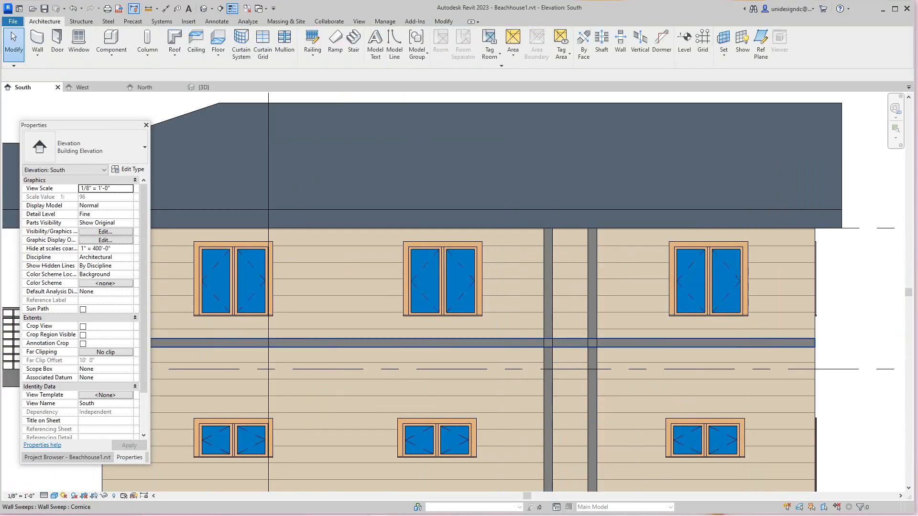
click(549, 300)
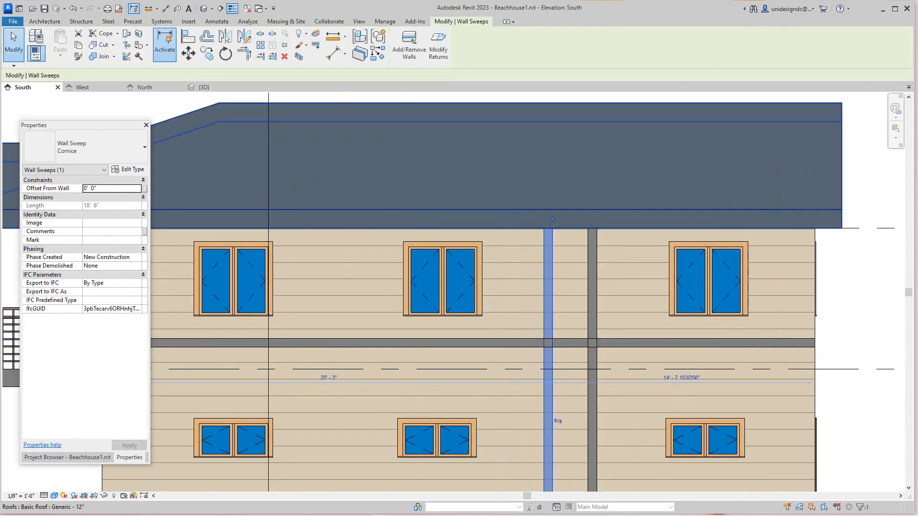
click(188, 53)
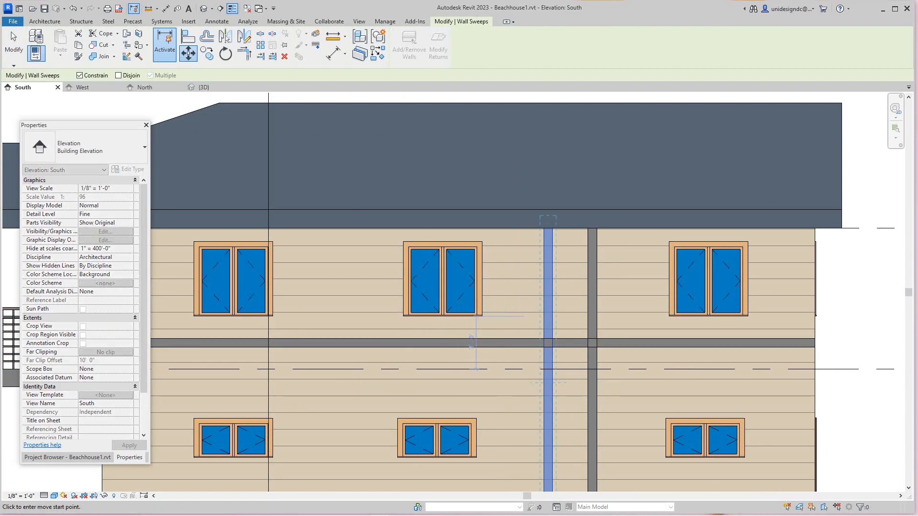
click(544, 316)
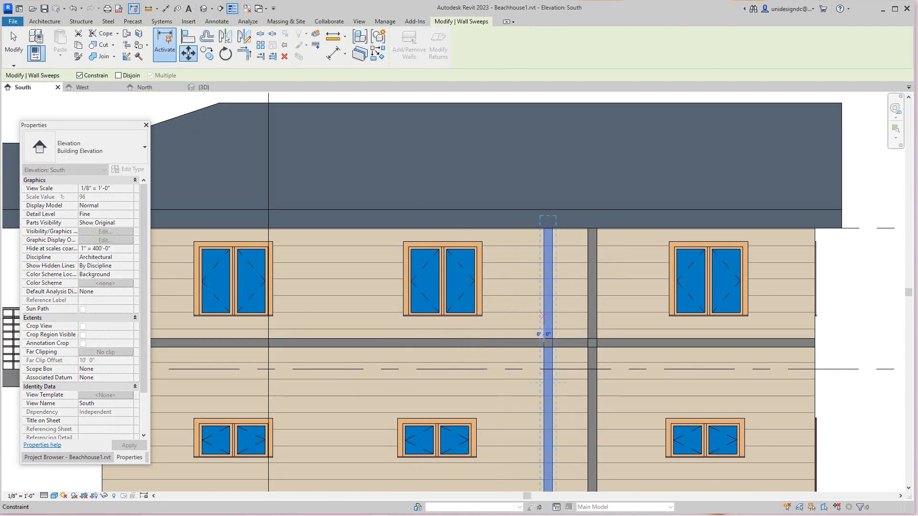
click(495, 316)
scroll(495, 314, down, 5)
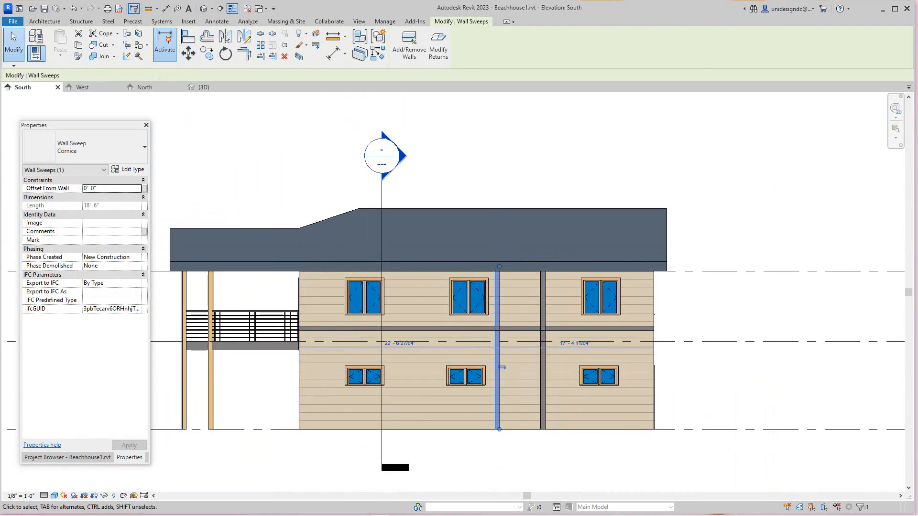
scroll(502, 450, up, 3)
scroll(506, 450, down, 1)
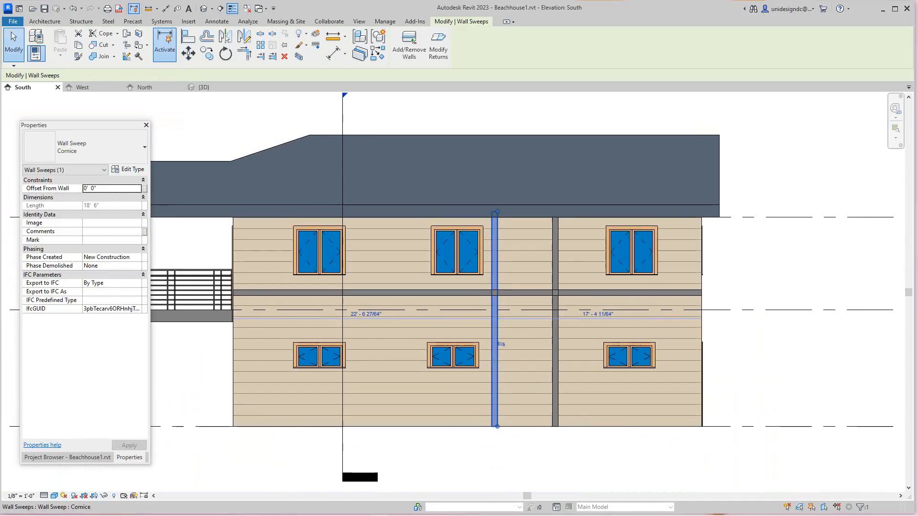
scroll(503, 344, up, 1)
Step: Copy the horizontal Cornice sweep on the south wall straight down by 3'-6" and end the Copy command
click(528, 290)
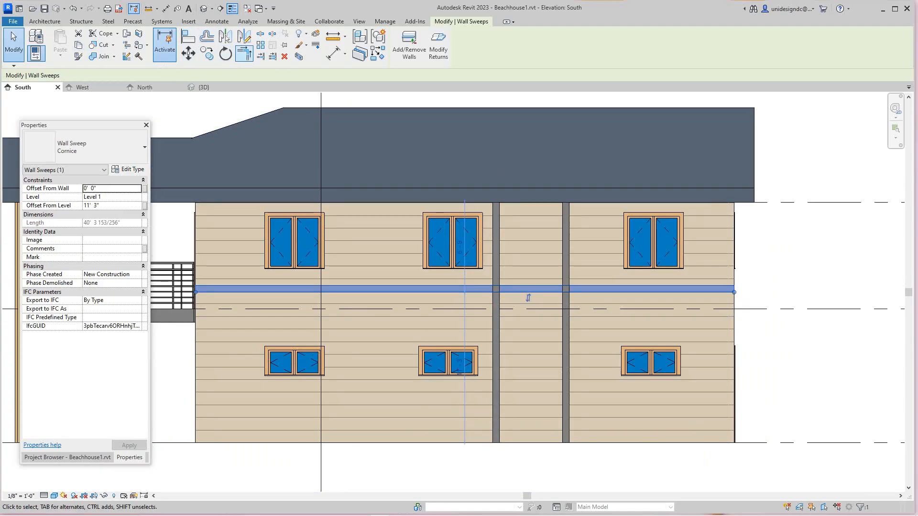
key(c)
key(o)
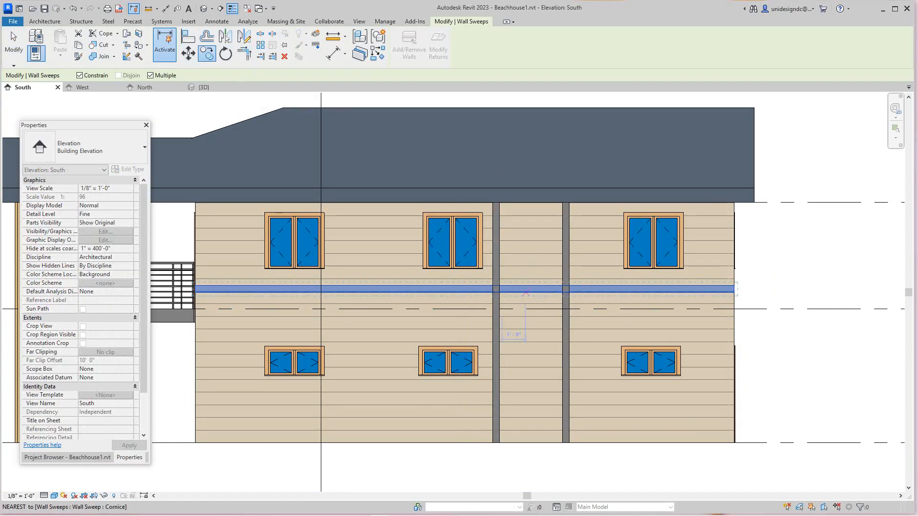
click(526, 289)
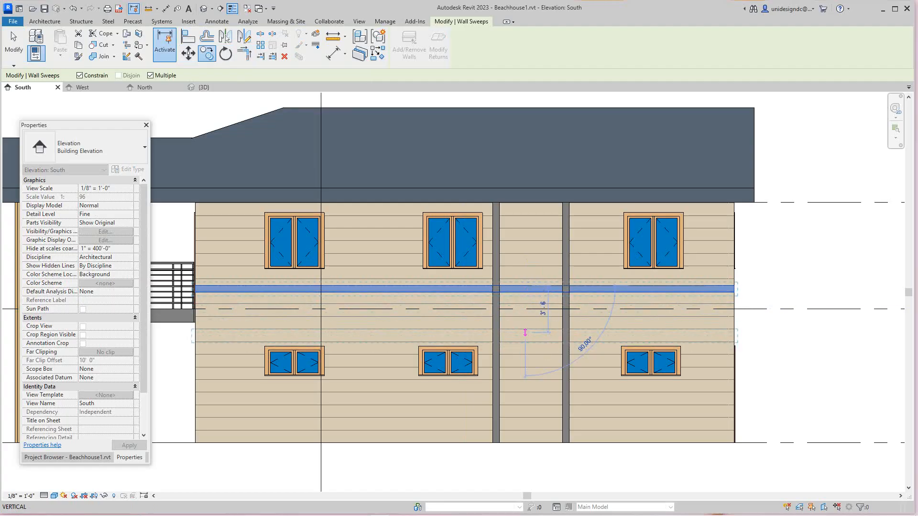
click(525, 332)
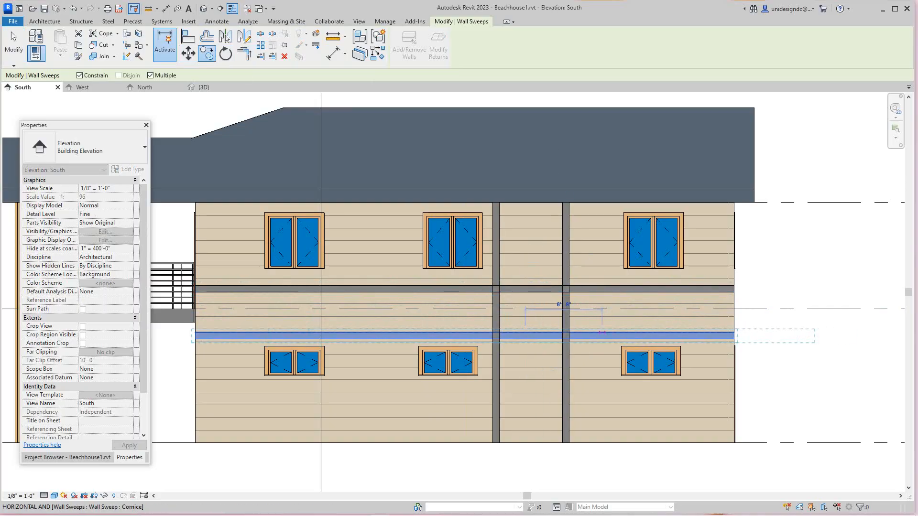
right_click(594, 332)
click(605, 337)
scroll(597, 334, down, 2)
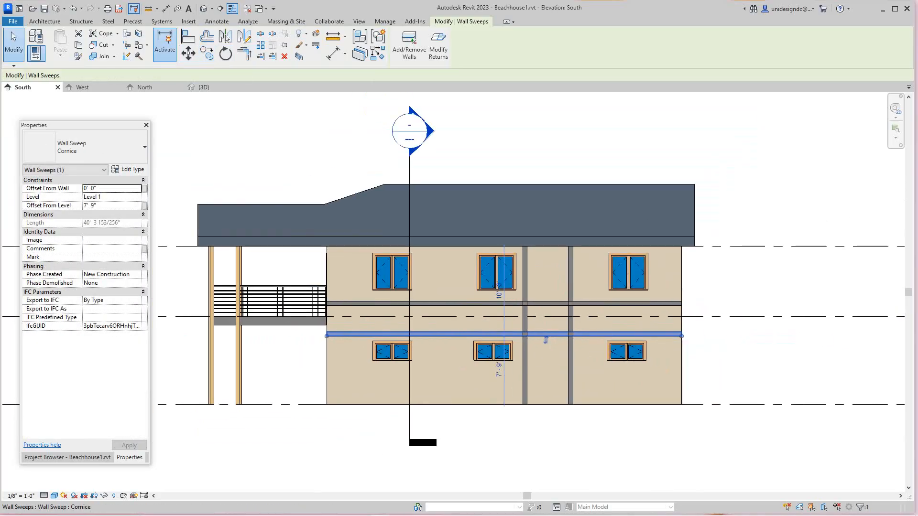
scroll(576, 328, up, 2)
Step: Shorten the upper horizontal sweep at its balcony-side end so it stops at the vertical sweep beside the middle windows
drag(539, 347, 539, 298)
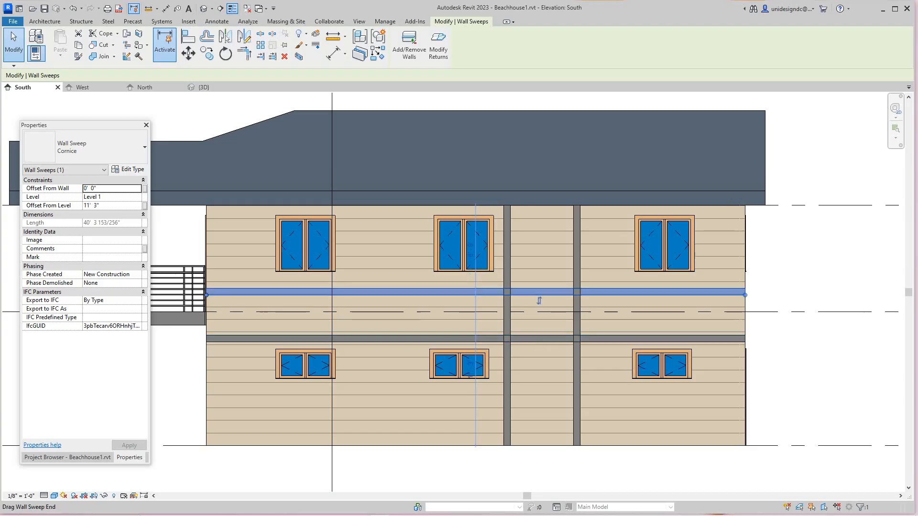
scroll(539, 299, up, 2)
key(l)
key(i)
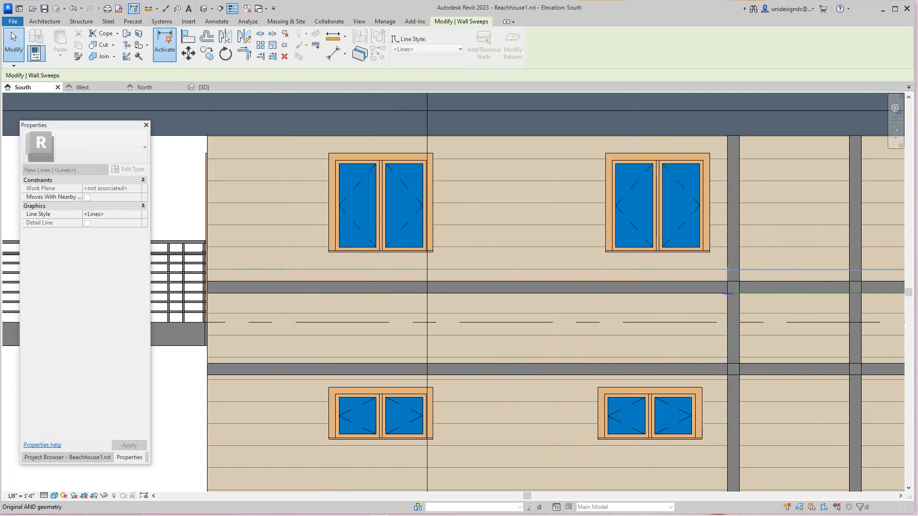
drag(727, 294, 727, 293)
scroll(728, 293, down, 5)
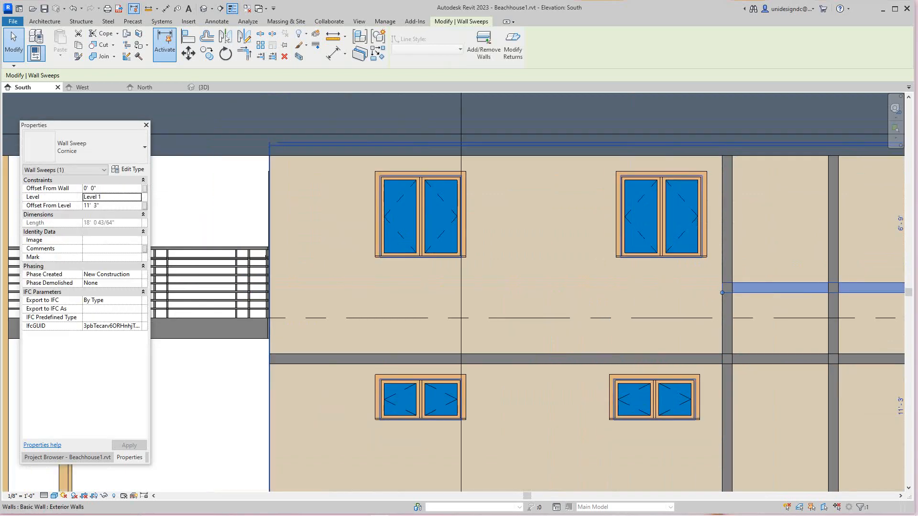
Step: Shorten the other end of the upper horizontal sweep to the outer edge of the vertical sweep farther from the balcony
middle_drag(760, 294, 535, 273)
scroll(708, 296, up, 1)
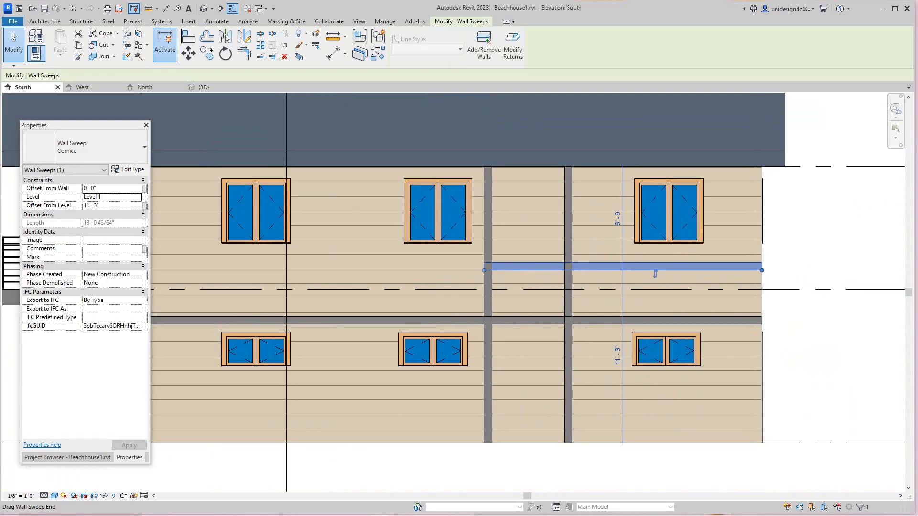
key(l)
key(i)
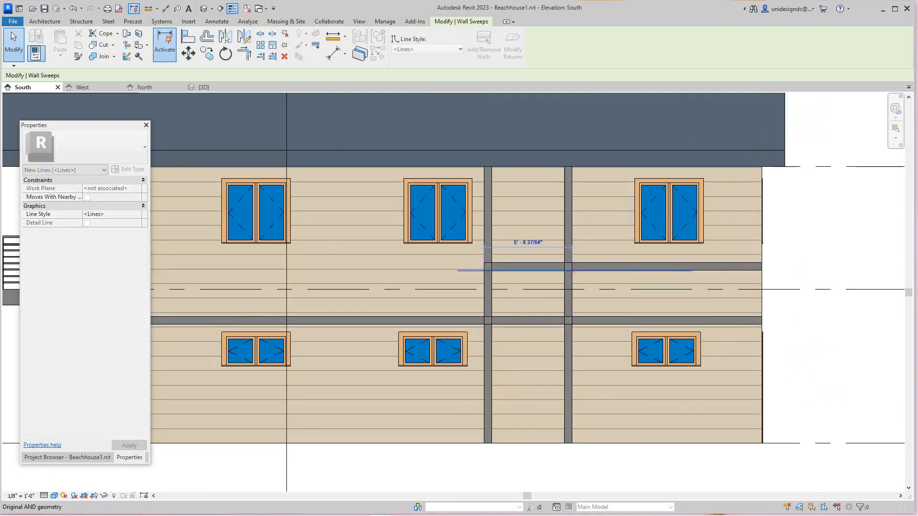
drag(574, 271, 573, 271)
click(829, 266)
scroll(830, 266, down, 3)
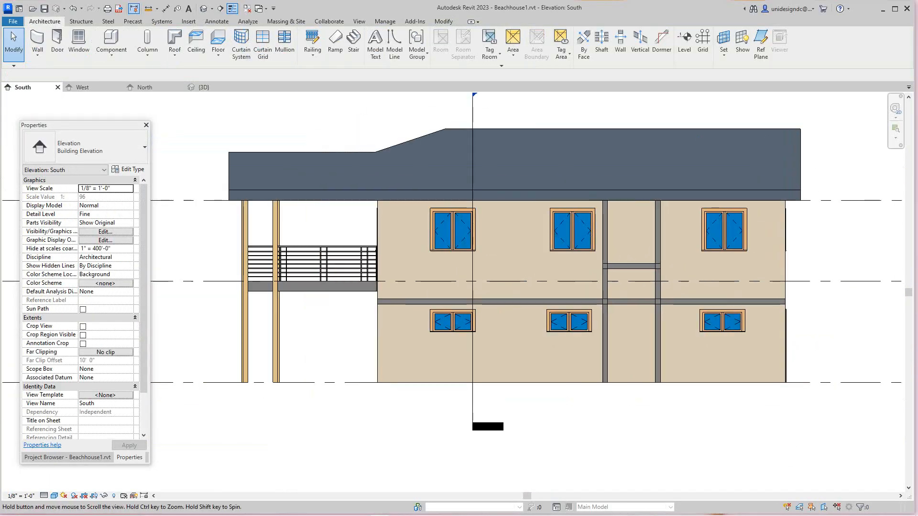
Step: Shorten the lower horizontal sweep at the end away from the balcony to the outer edge of the farther vertical sweep
scroll(469, 220, up, 2)
click(511, 302)
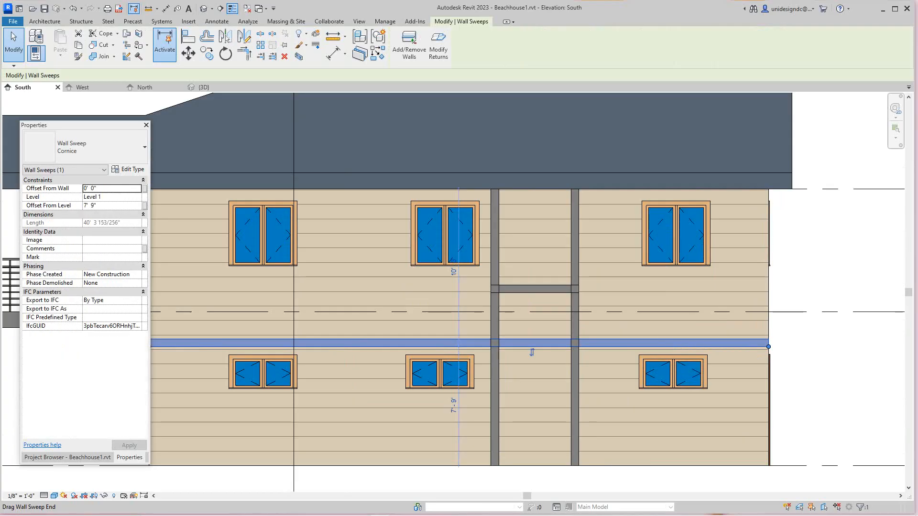
key(l)
key(i)
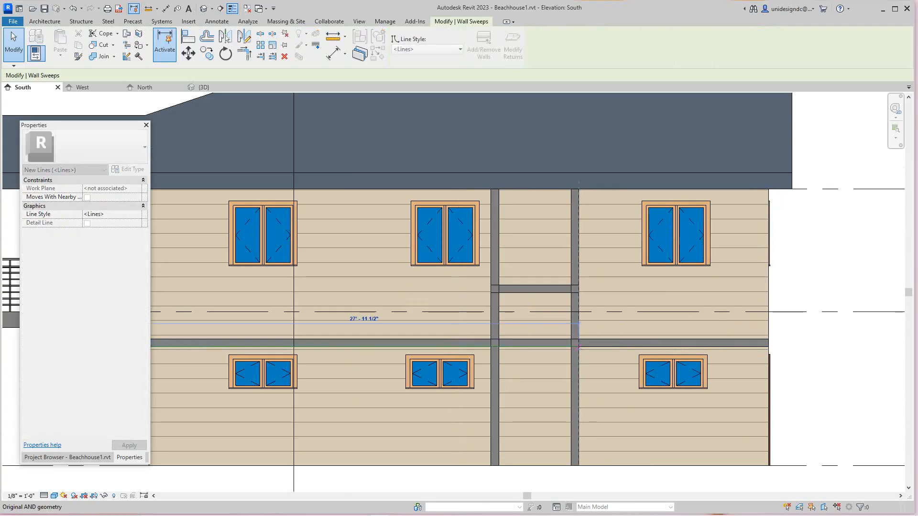
key(Escape)
key(Escape)
scroll(711, 349, down, 2)
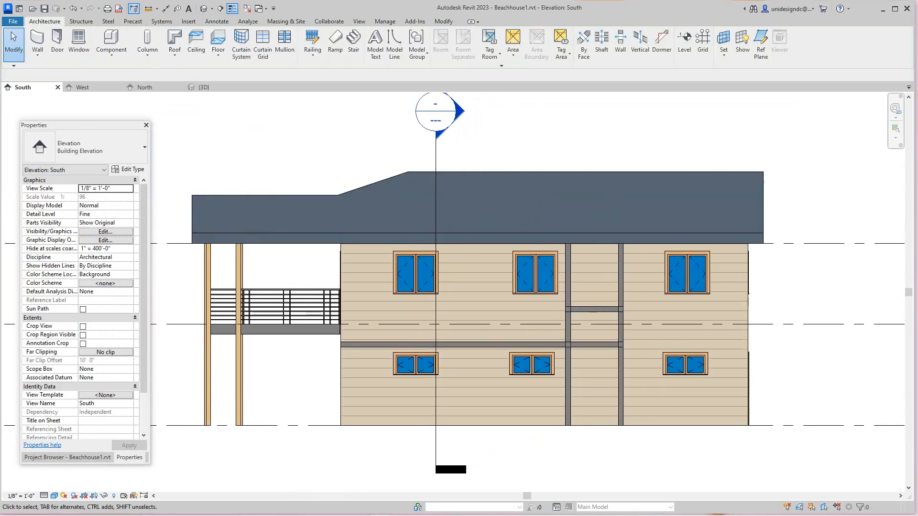
Step: In the 3D view, align the lower horizontal sweep's balcony-side end with the outer face of the vertical sweep beside the middle windows
click(205, 87)
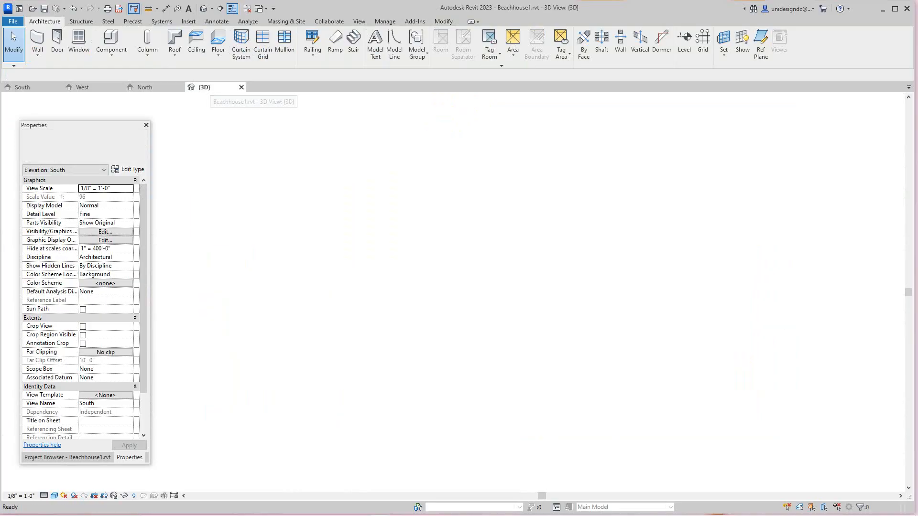
scroll(492, 381, up, 1)
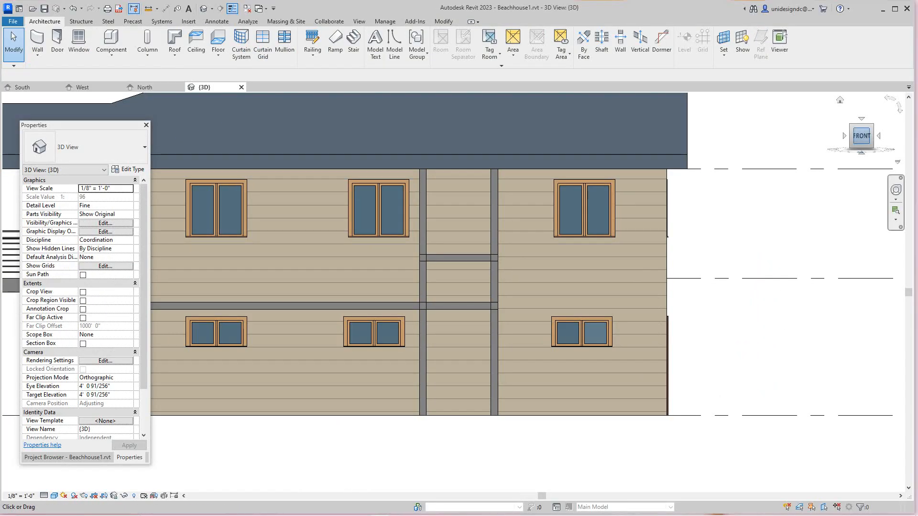
drag(861, 136, 882, 152)
middle_drag(598, 267, 639, 216)
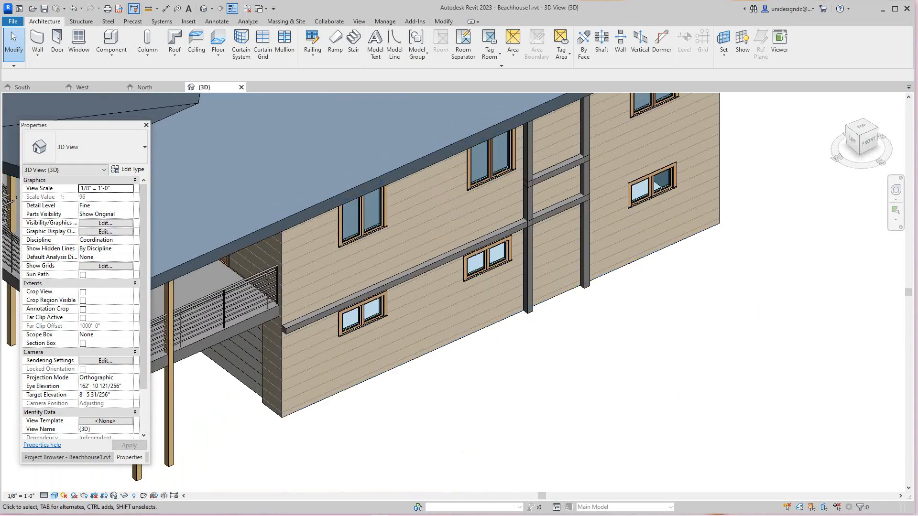
scroll(496, 255, up, 2)
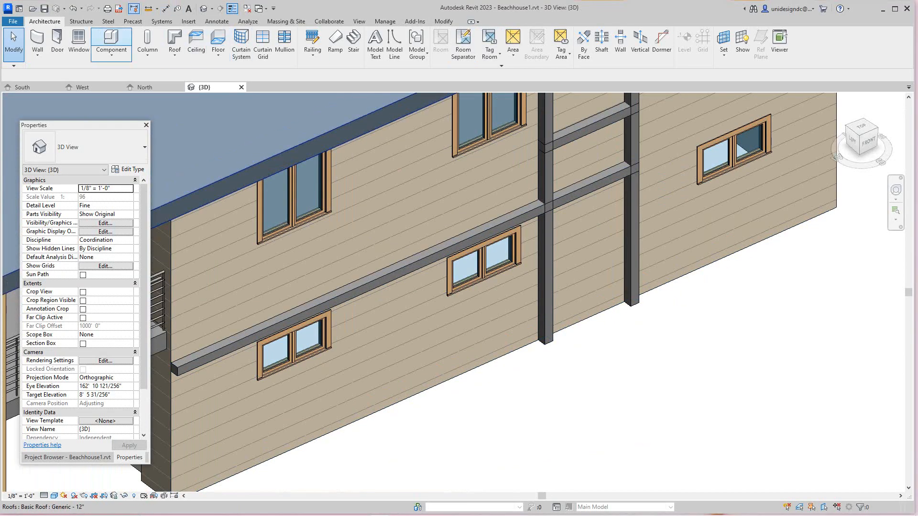
click(443, 22)
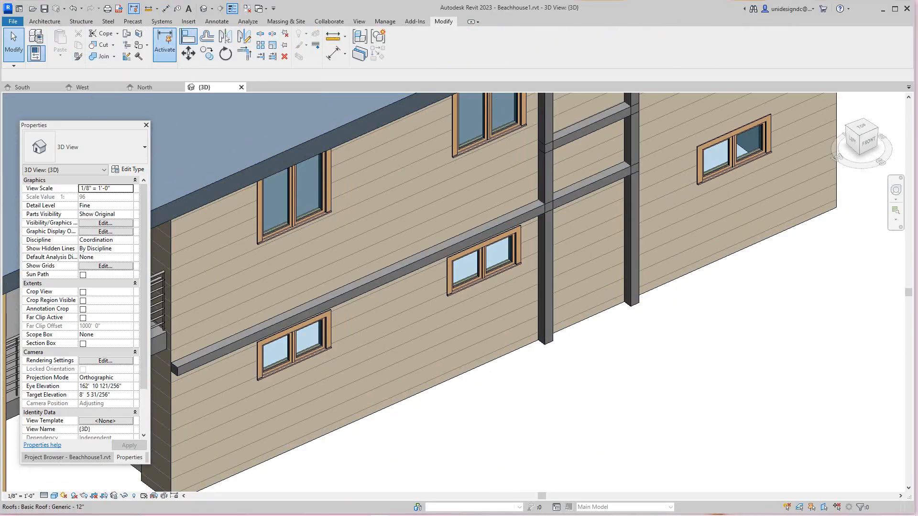
click(188, 36)
click(541, 258)
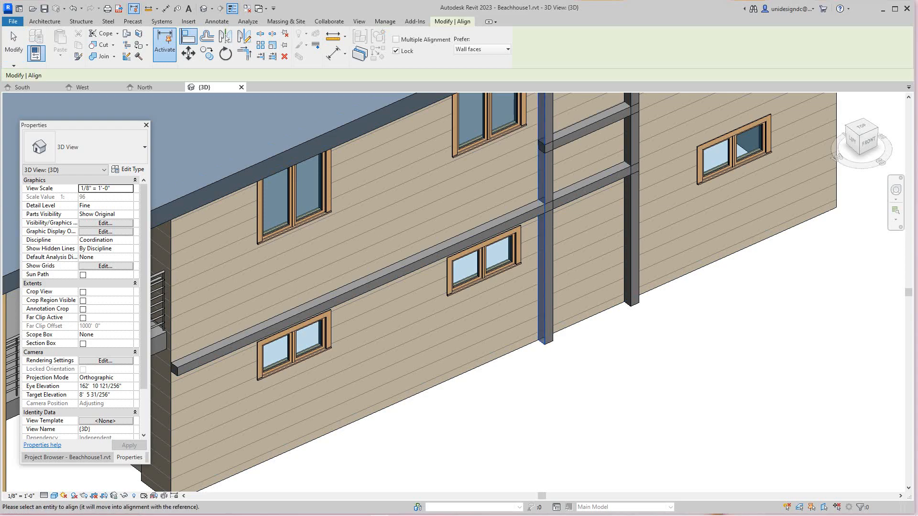
click(175, 369)
scroll(462, 401, down, 3)
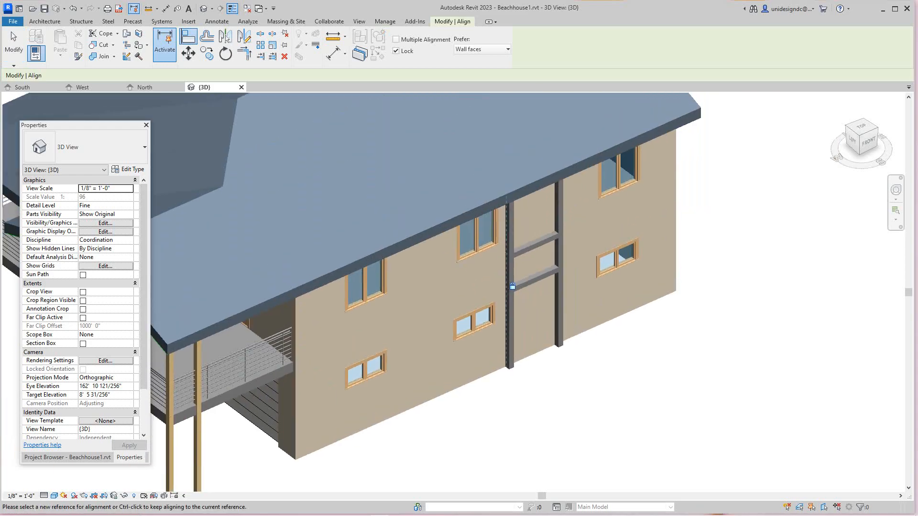
Step: Examine the frame of sweeps on the south wall from the front in 3D, and check the North and South elevations
click(867, 140)
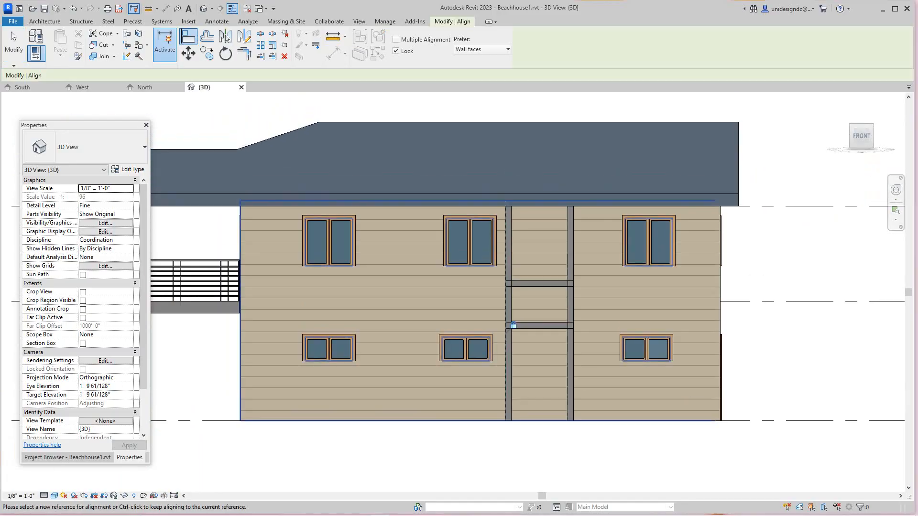
scroll(618, 285, up, 3)
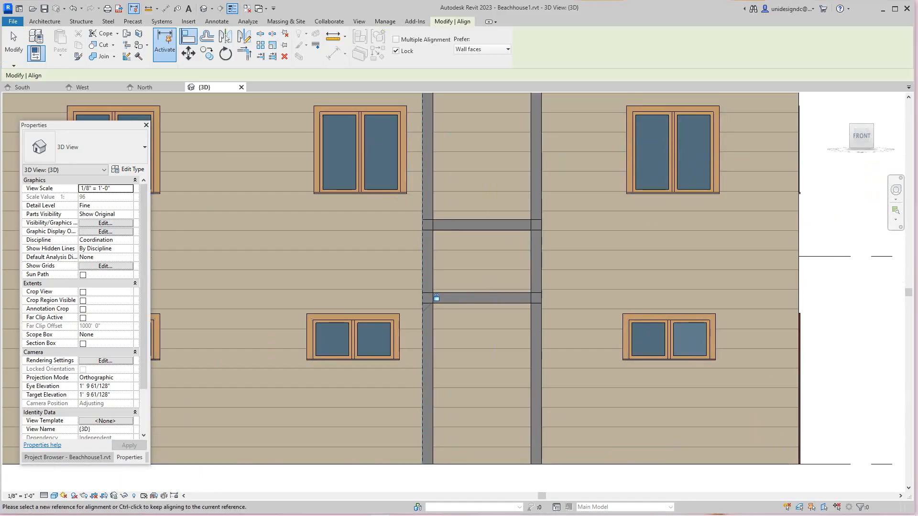
scroll(595, 411, down, 2)
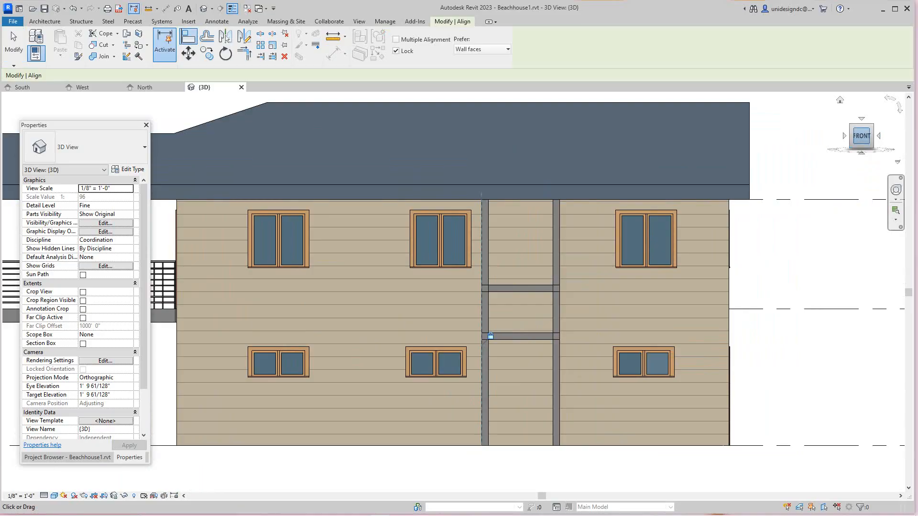
mouse_move(482, 319)
shift+middle_down()
mouse_move(506, 330)
mouse_move(454, 291)
mouse_move(482, 329)
mouse_move(564, 290)
mouse_move(585, 289)
mouse_move(550, 292)
shift+middle_up()
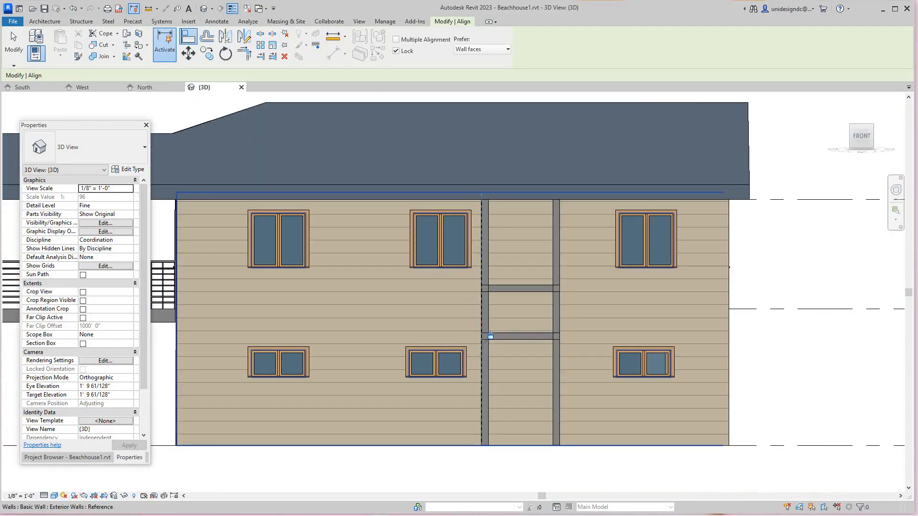
scroll(369, 397, down, 1)
middle_drag(370, 397, 500, 392)
scroll(500, 392, up, 1)
scroll(573, 299, down, 4)
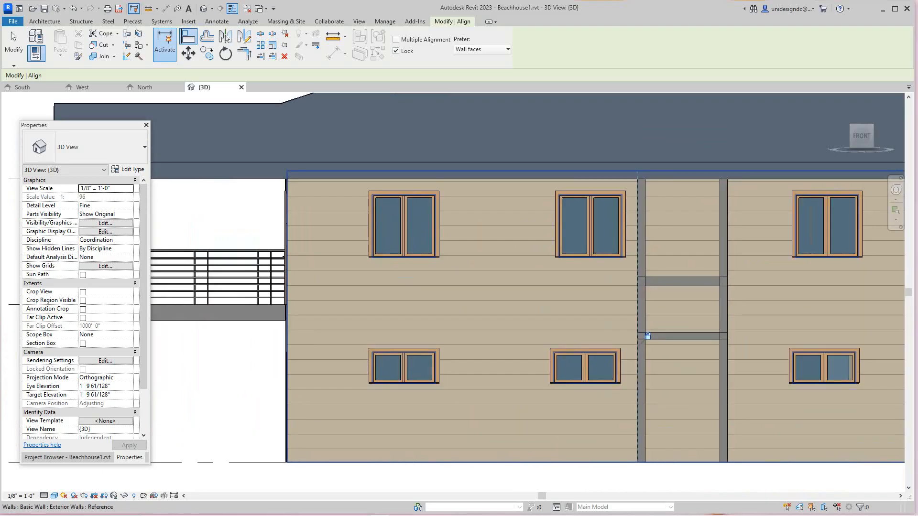
scroll(550, 267, up, 1)
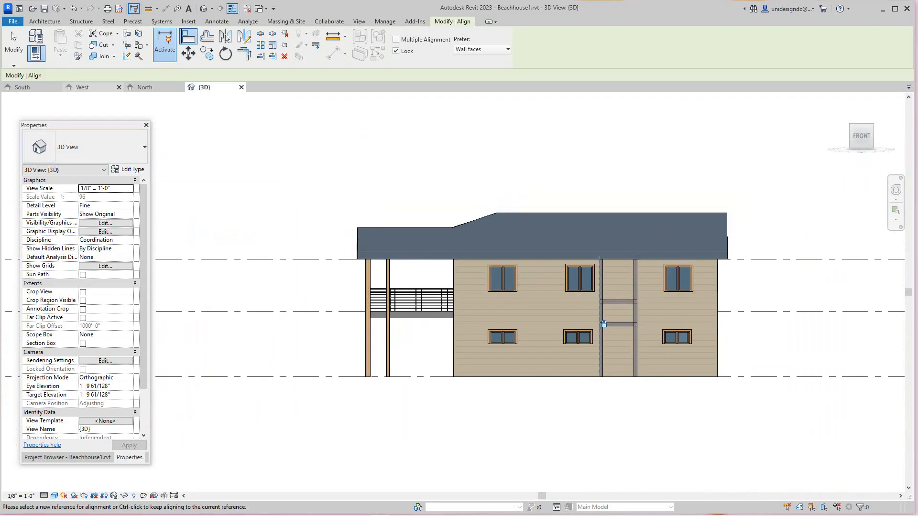
click(145, 87)
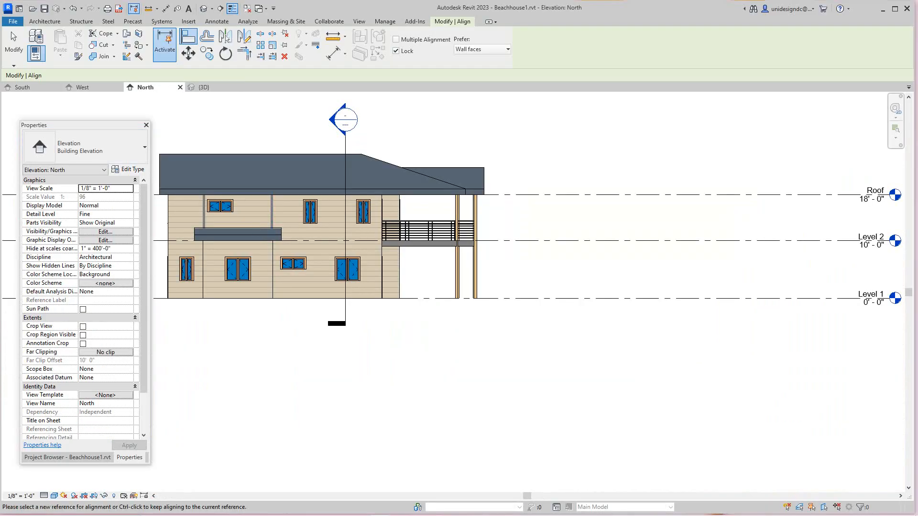
click(22, 87)
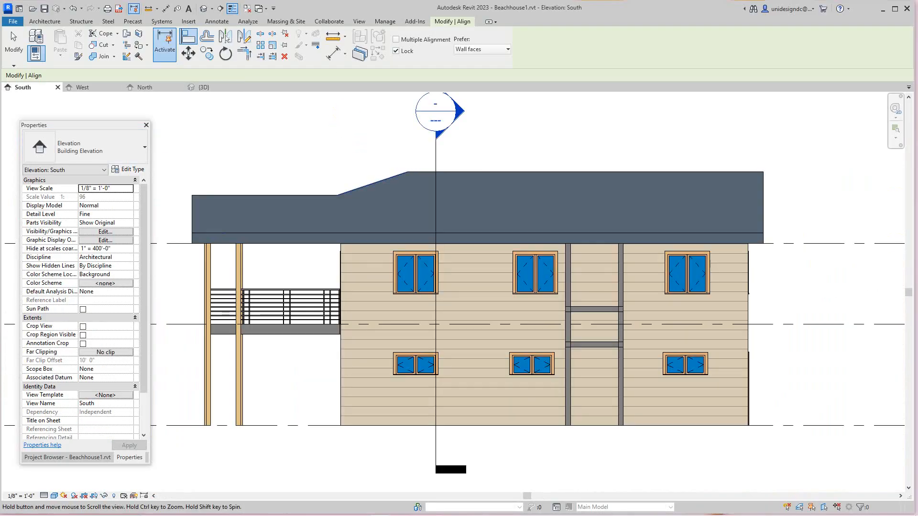
Step: Add two vertical wall reveals to the south wall between the balcony-side windows and the middle windows
scroll(440, 378, up, 2)
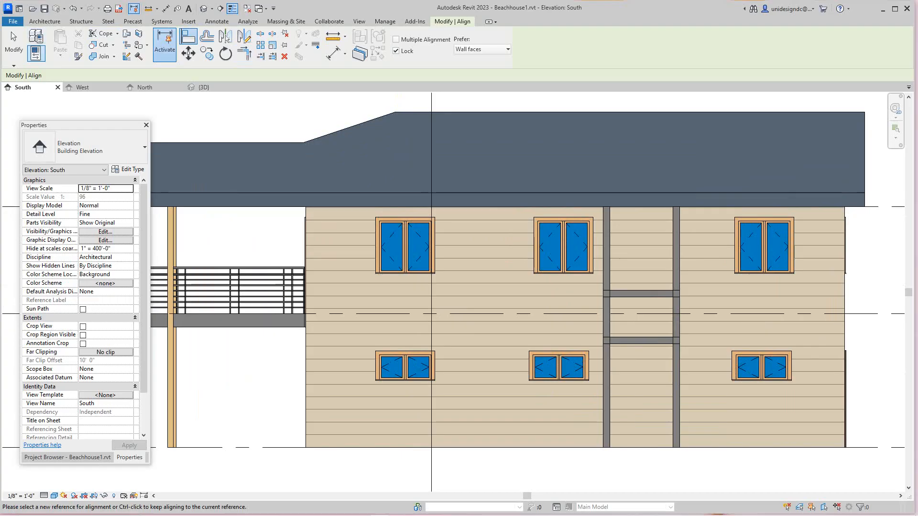
click(44, 21)
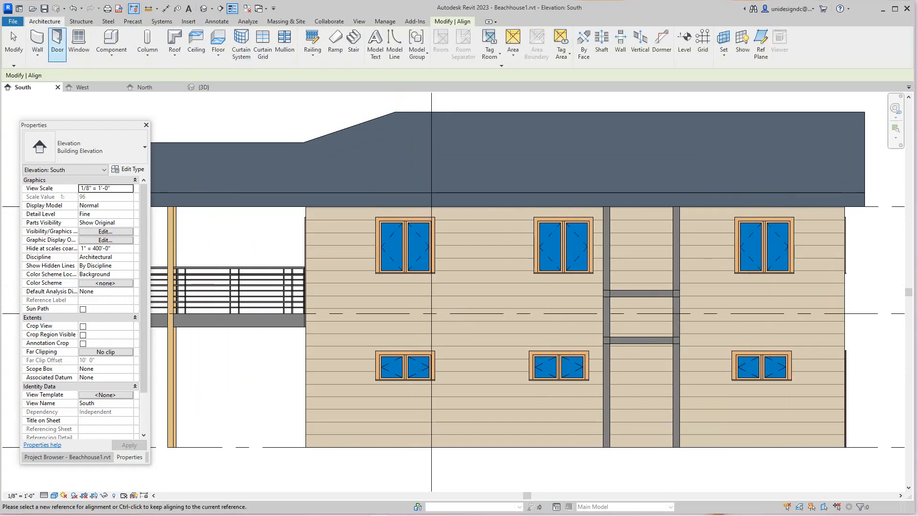
click(37, 53)
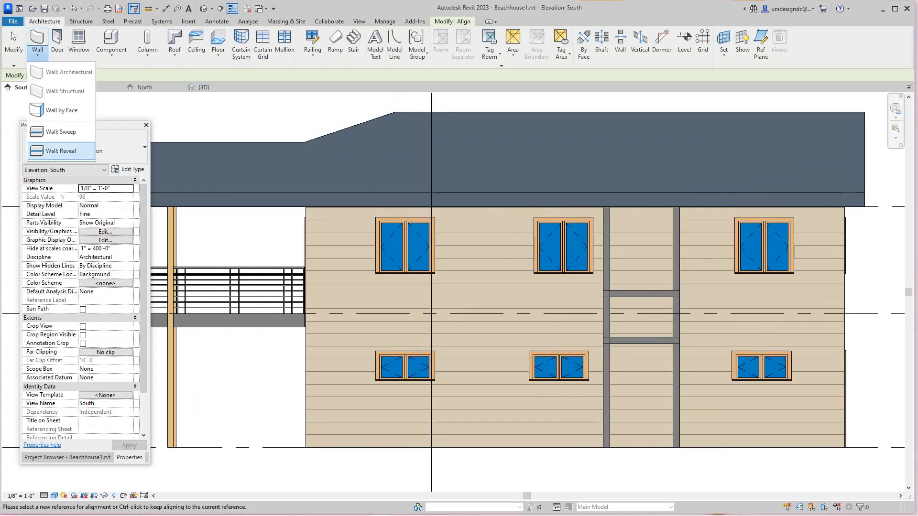
click(61, 150)
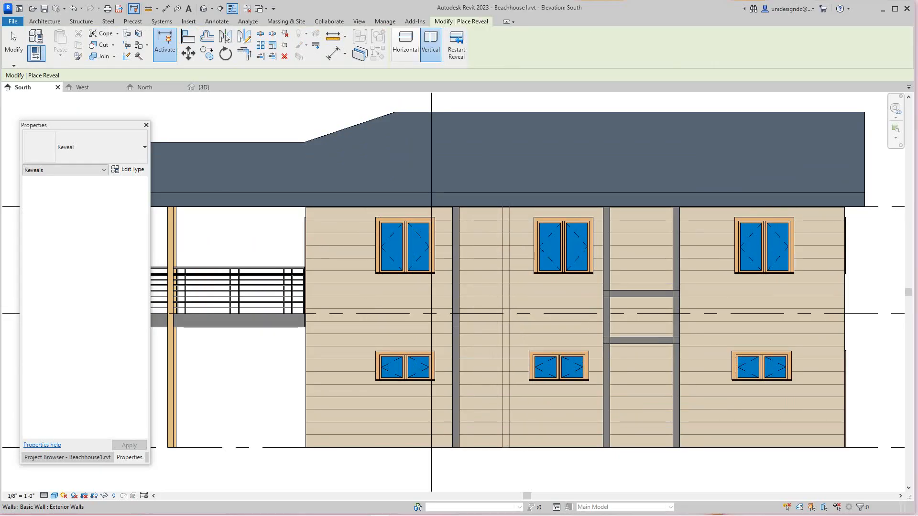
click(506, 305)
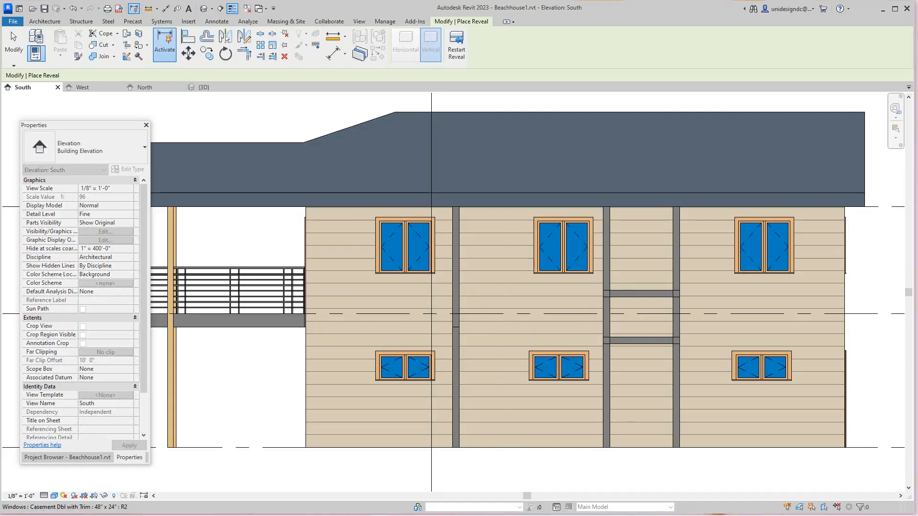
scroll(515, 272, down, 3)
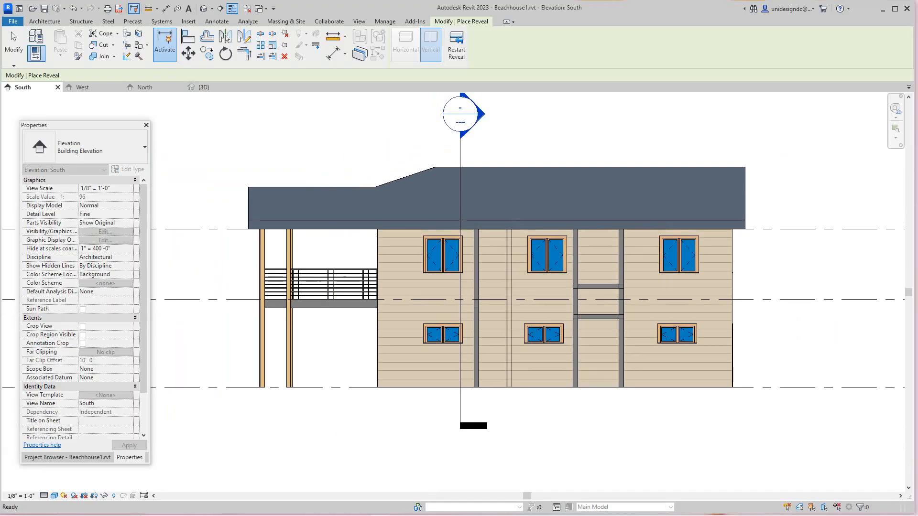
key(Escape)
scroll(380, 393, down, 2)
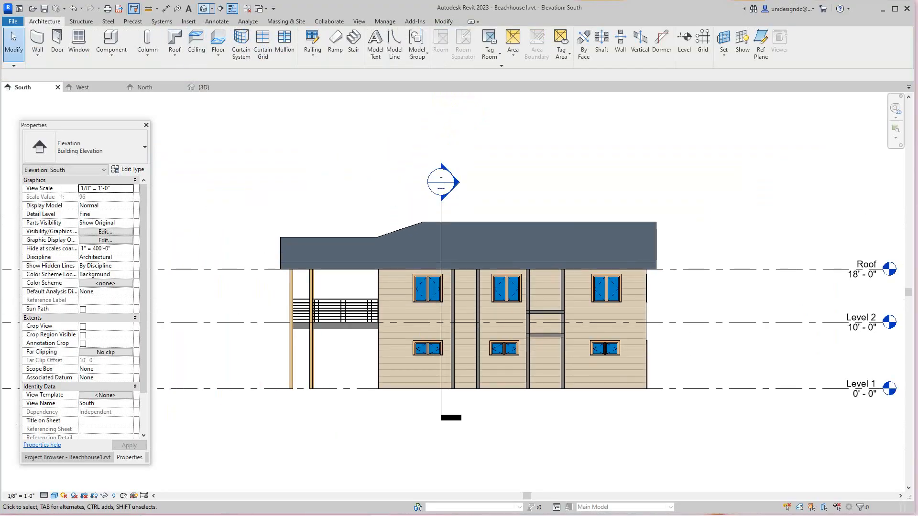
Step: Examine the two vertical reveals on the south wall in 3D, including from the front, and return to the South elevation
click(204, 87)
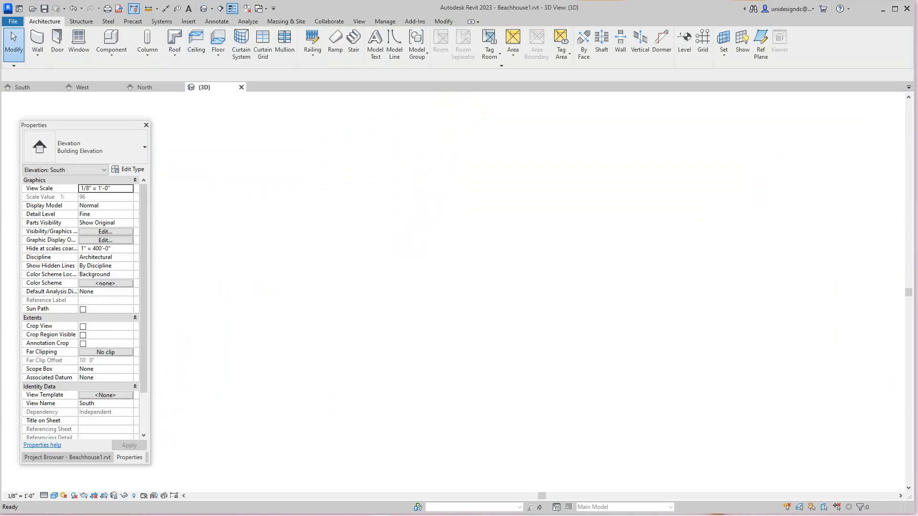
drag(860, 136, 890, 157)
scroll(456, 378, up, 3)
scroll(550, 405, up, 5)
middle_drag(649, 400, 428, 449)
scroll(550, 405, down, 2)
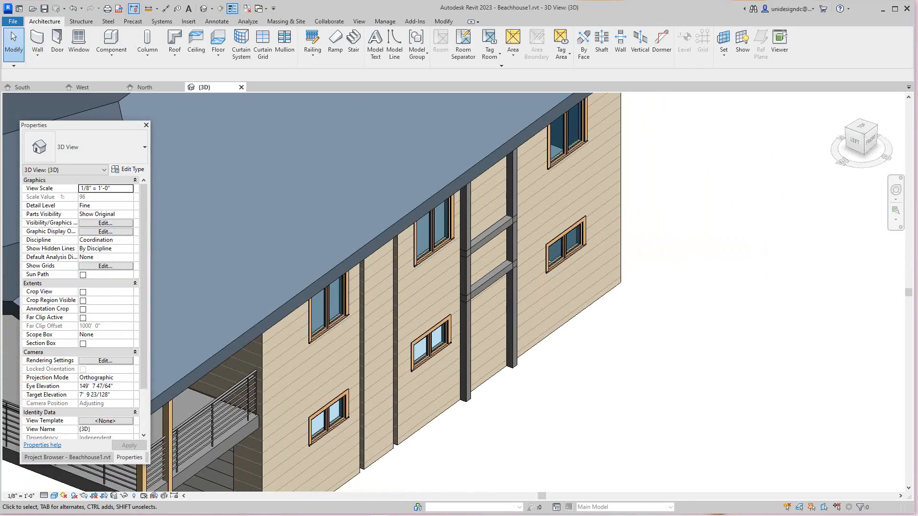
click(871, 142)
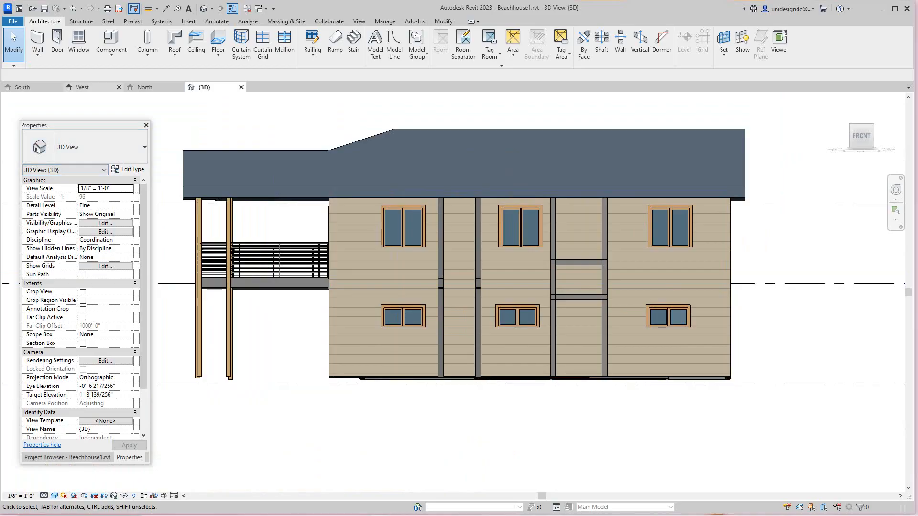
click(83, 87)
click(30, 88)
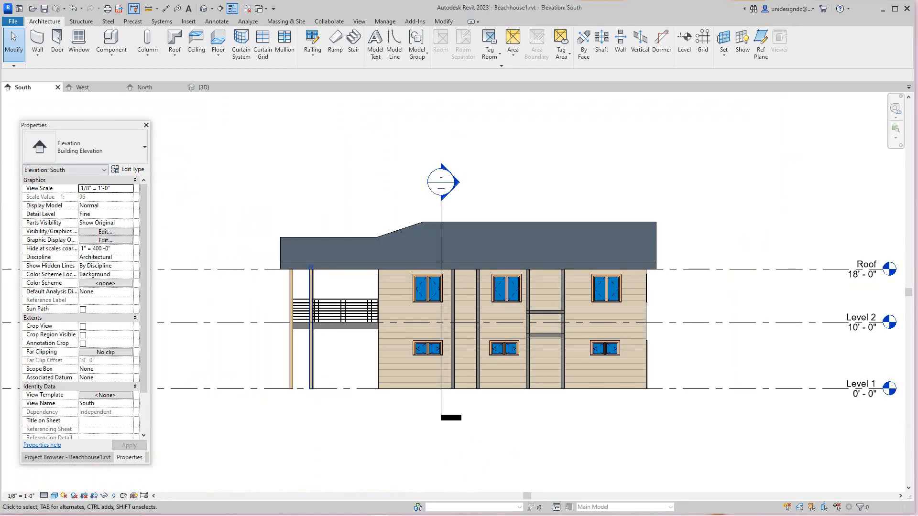
Step: Add a horizontal wall reveal across the south wall, level with the upper horizontal sweep
middle_drag(483, 386, 482, 376)
scroll(481, 376, down, 1)
scroll(470, 296, up, 3)
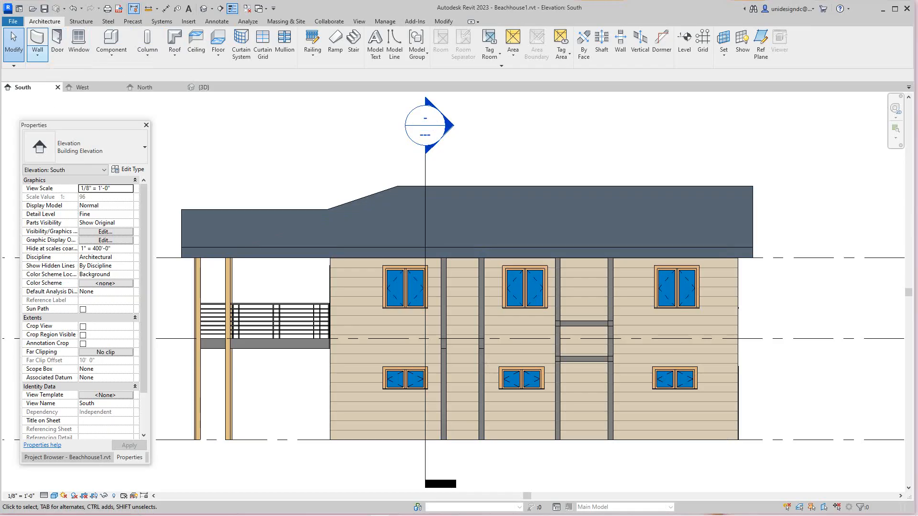
click(37, 55)
click(62, 152)
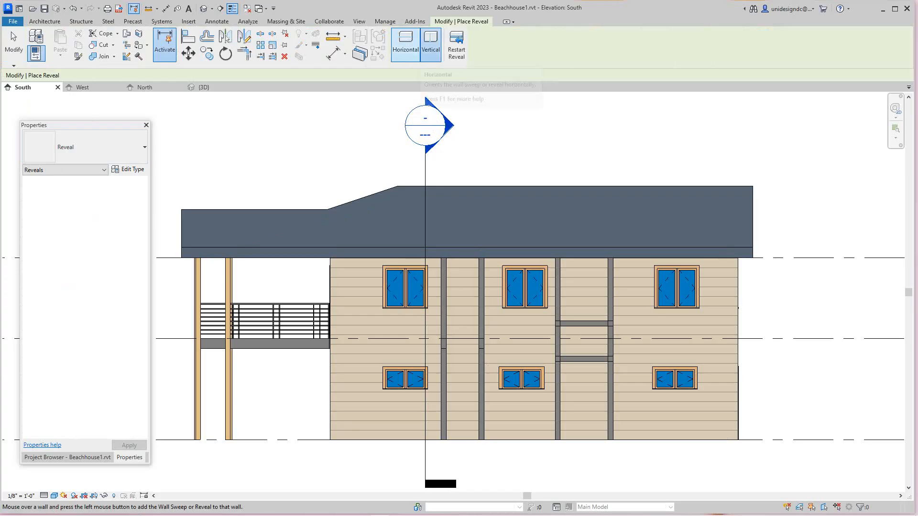
click(405, 44)
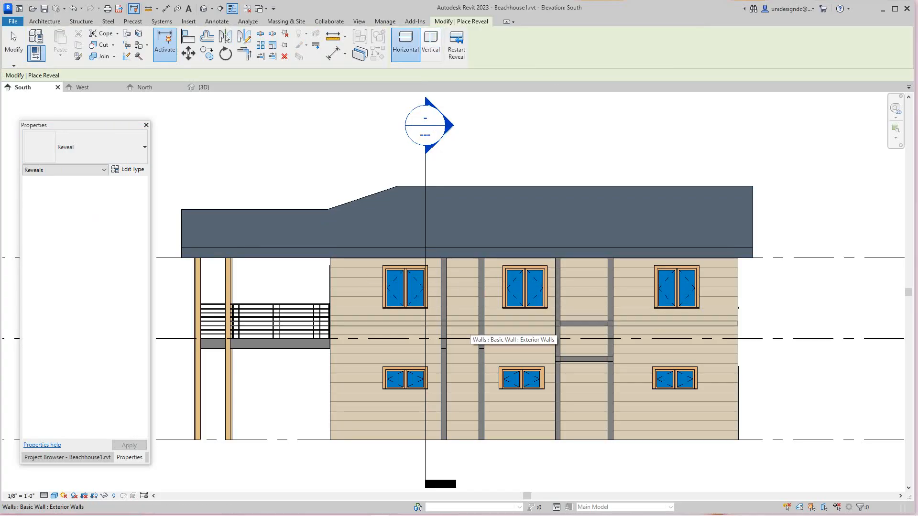
click(469, 324)
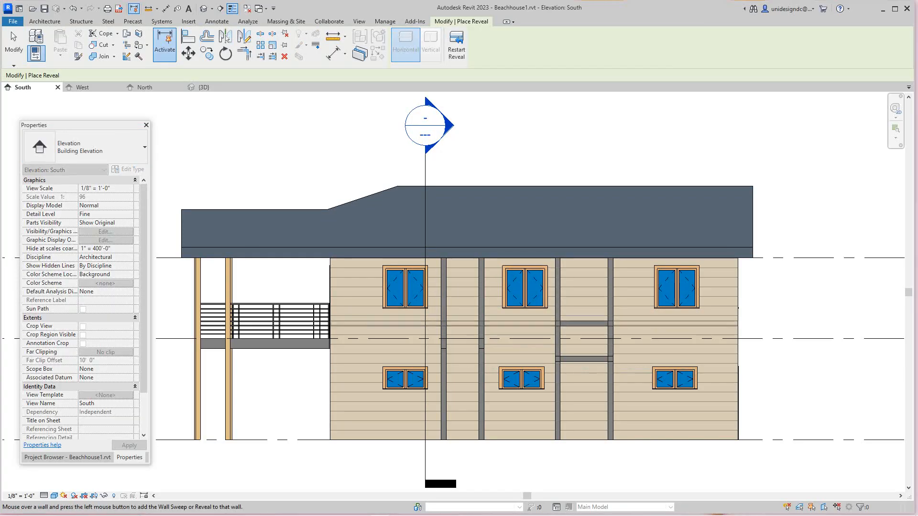
Step: Add a second horizontal reveal across the south wall, level with the lower horizontal sweep, and finish placing reveals
click(457, 45)
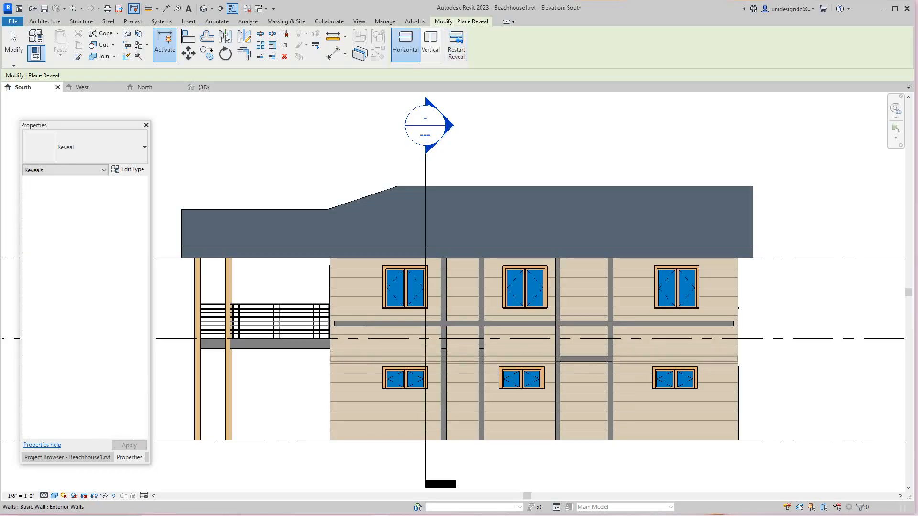
click(388, 357)
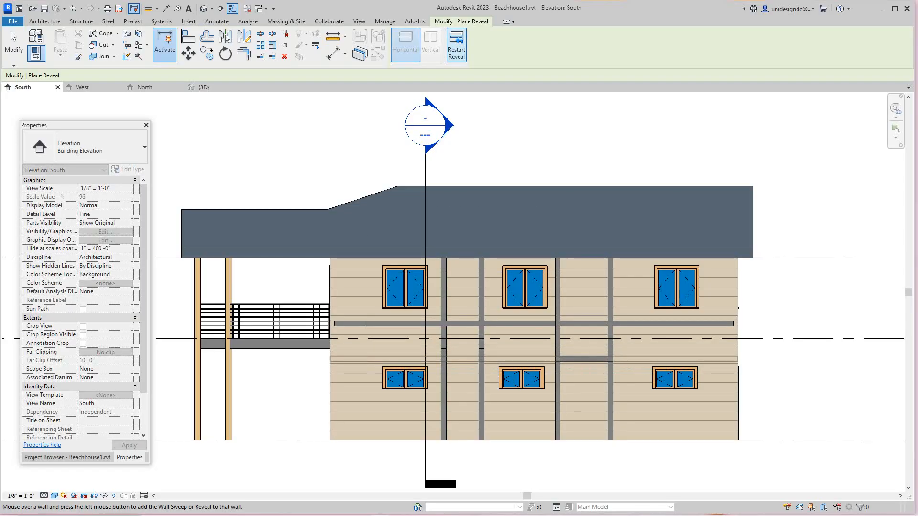
click(456, 45)
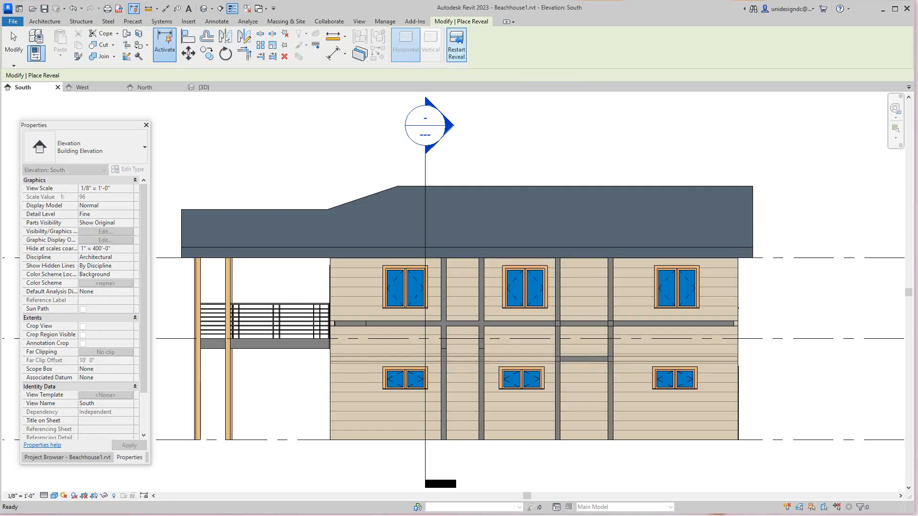
key(Escape)
right_click(359, 110)
click(375, 116)
scroll(314, 172, down, 2)
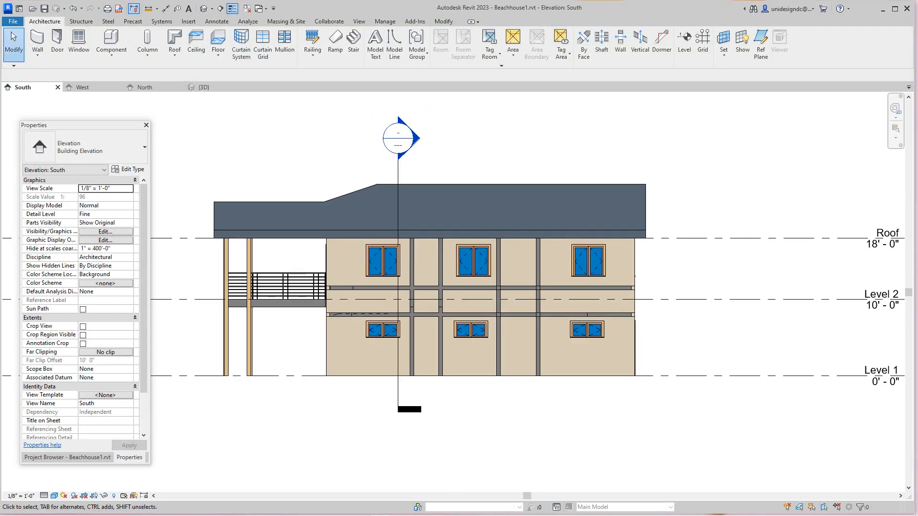
Step: Shorten the lower horizontal reveal to about 15' 2 1/2", ending at the outer edge of the vertical reveal beside the middle windows
scroll(446, 268, up, 3)
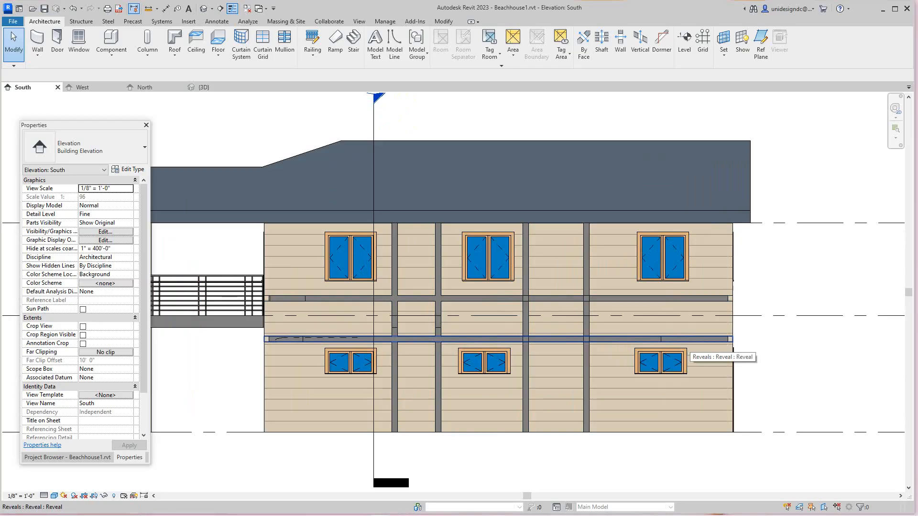
click(686, 340)
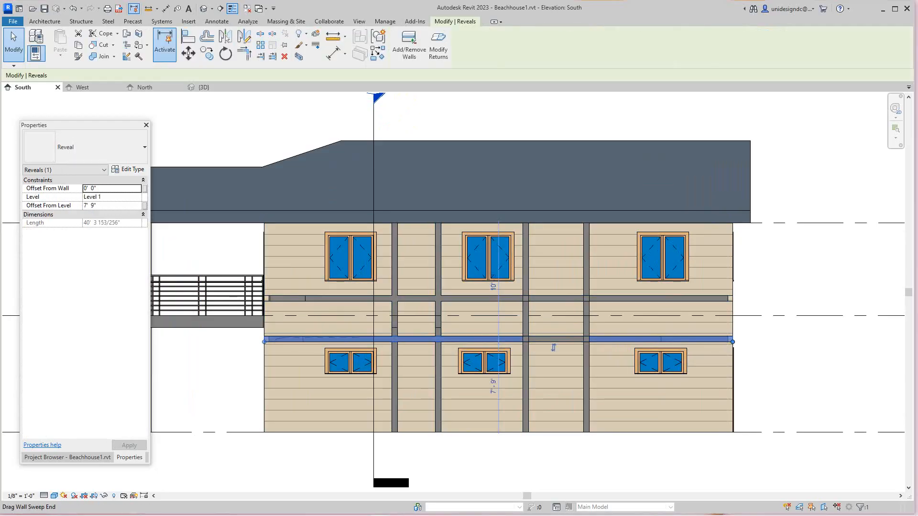
drag(732, 342, 576, 342)
drag(459, 341, 441, 342)
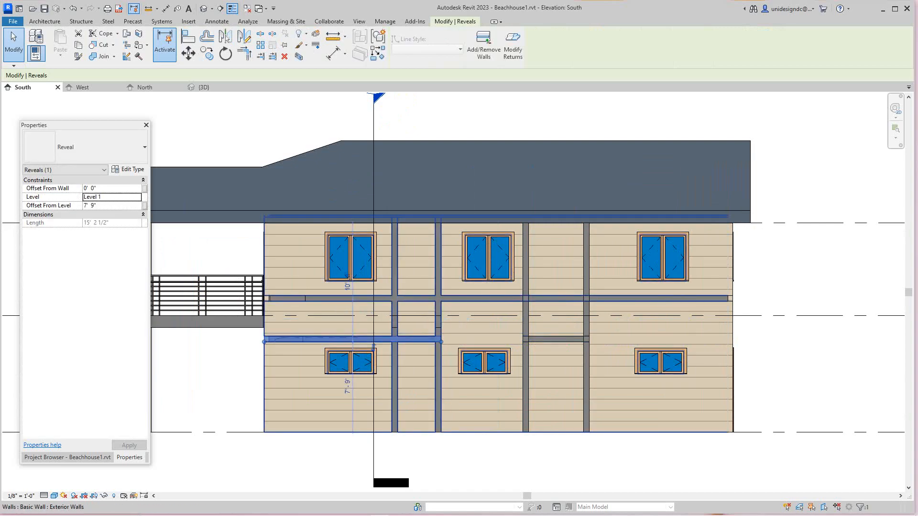
click(488, 461)
click(483, 406)
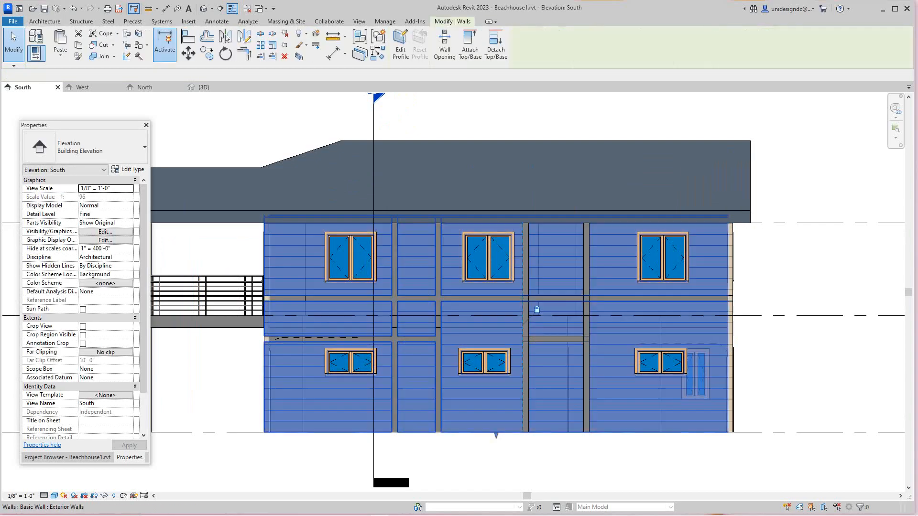
key(Escape)
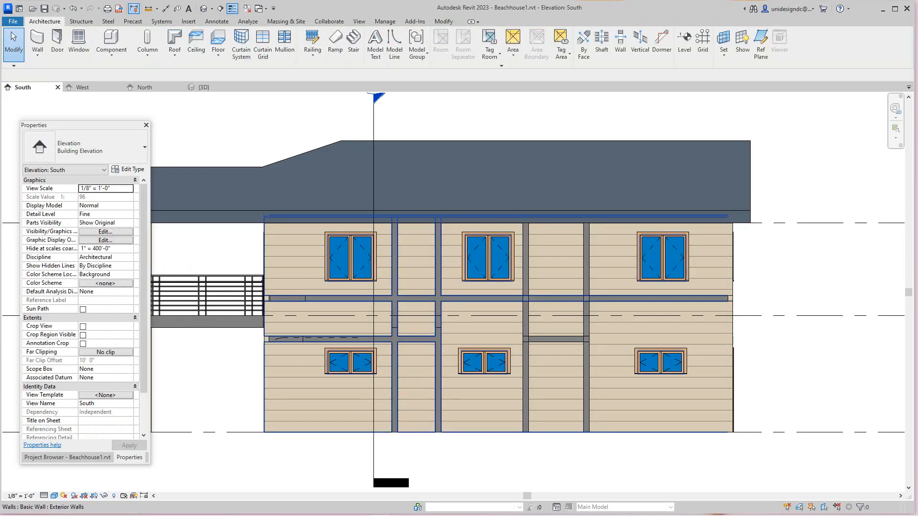
click(483, 406)
key(Escape)
Step: Shorten the lower reveal's balcony-side end to the outer edge of the vertical reveal nearer the balcony, making it about 4' 3" long
scroll(277, 378, up, 1)
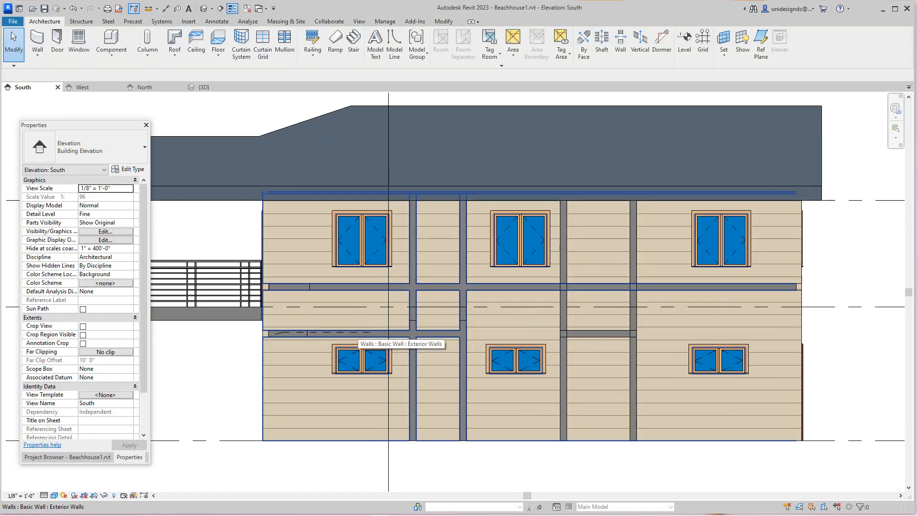
click(355, 336)
key(Escape)
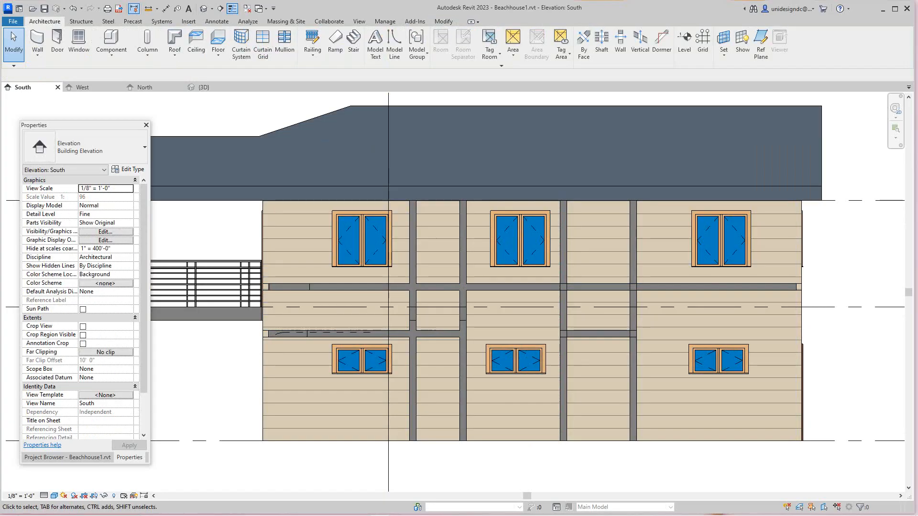
click(388, 335)
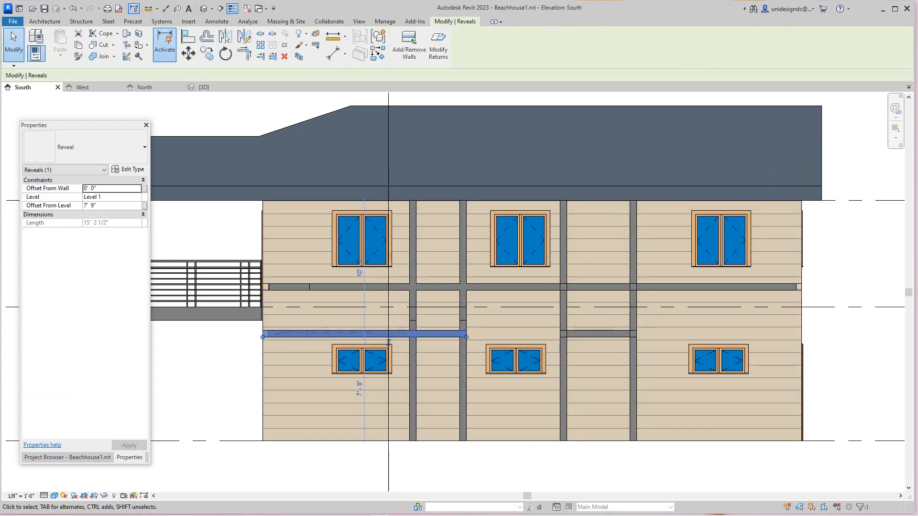
drag(466, 337, 410, 336)
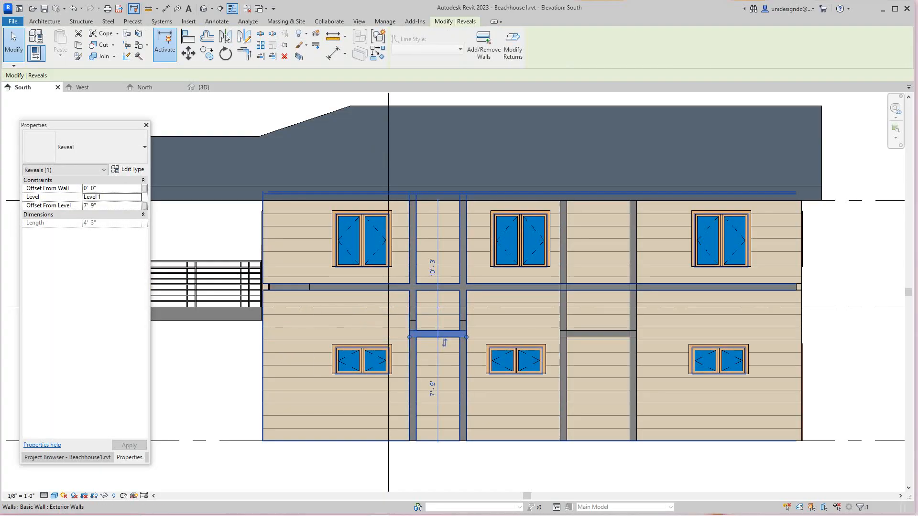
key(Escape)
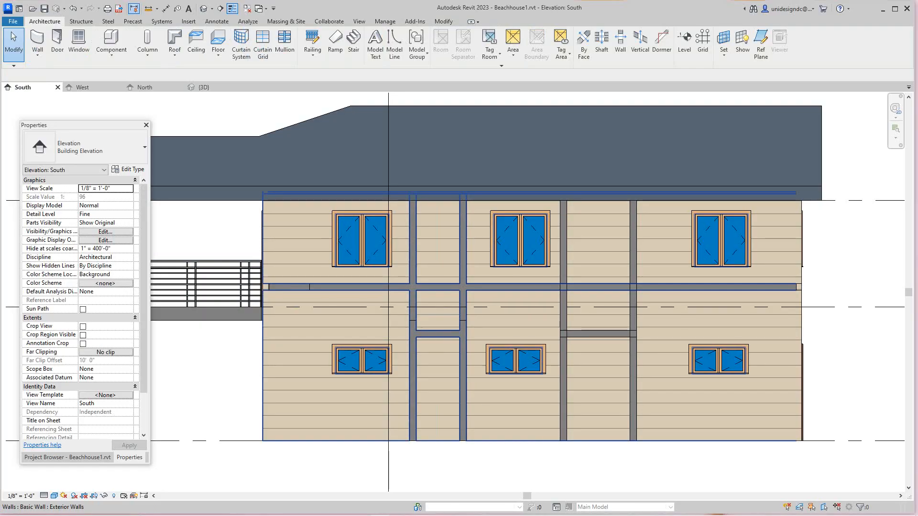
click(574, 303)
key(Escape)
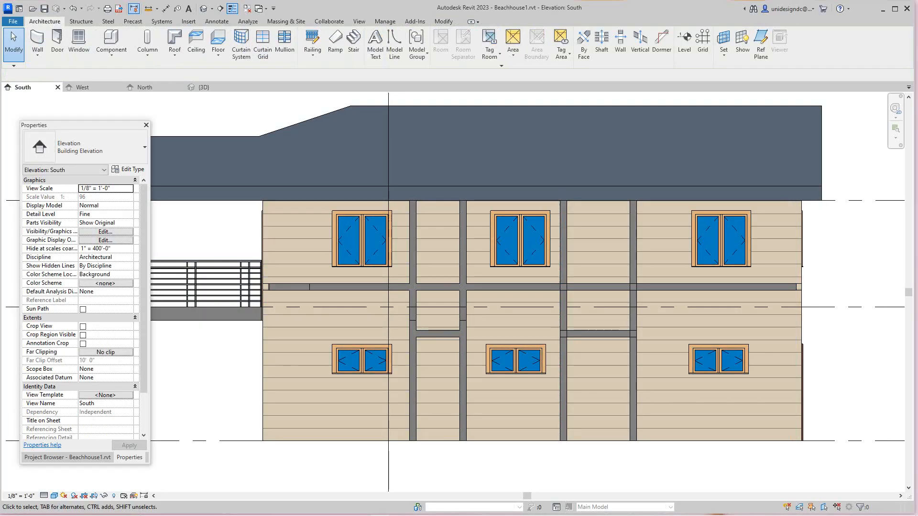
click(574, 303)
key(Escape)
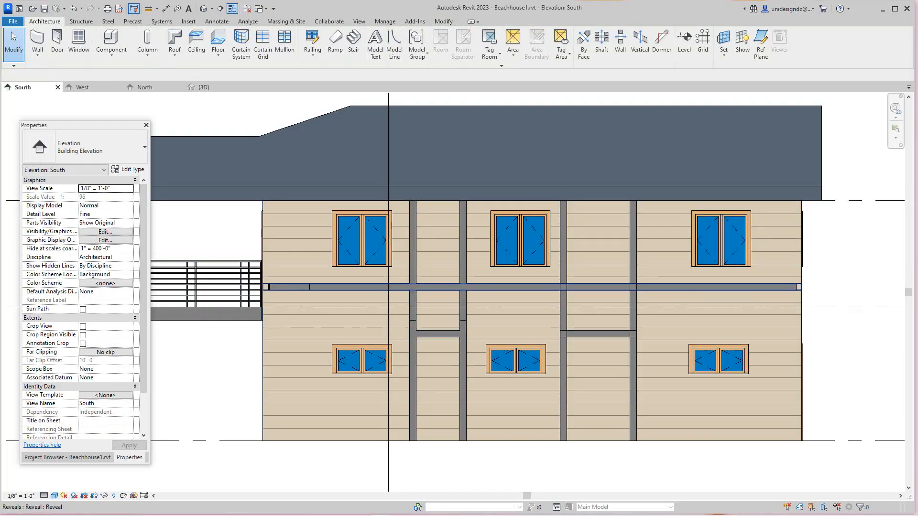
key(Tab)
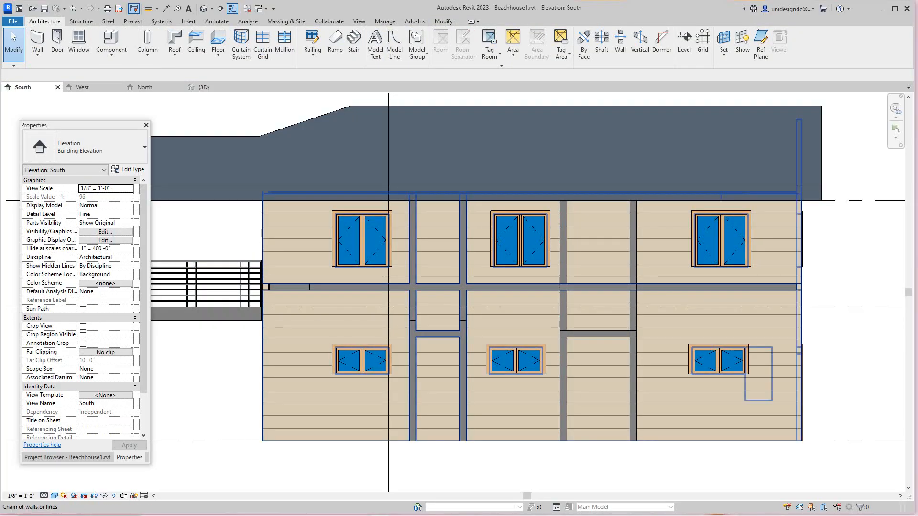
click(678, 287)
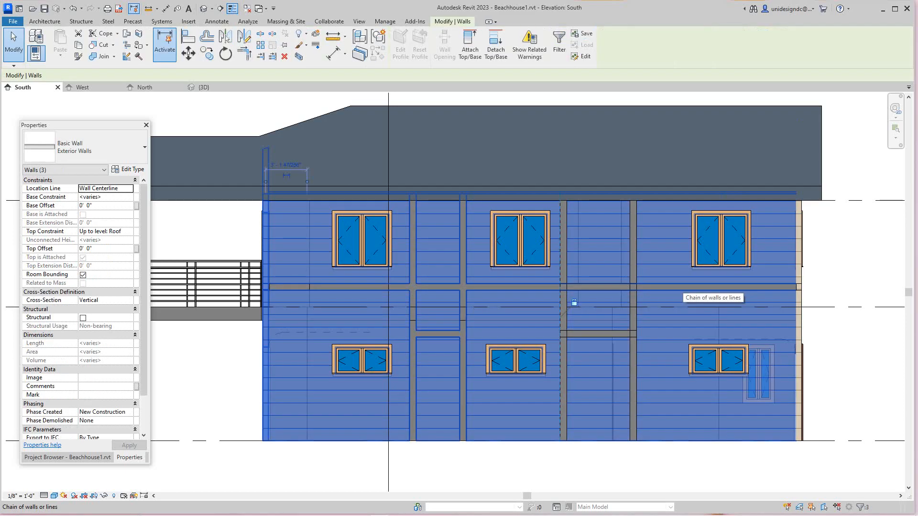
key(Escape)
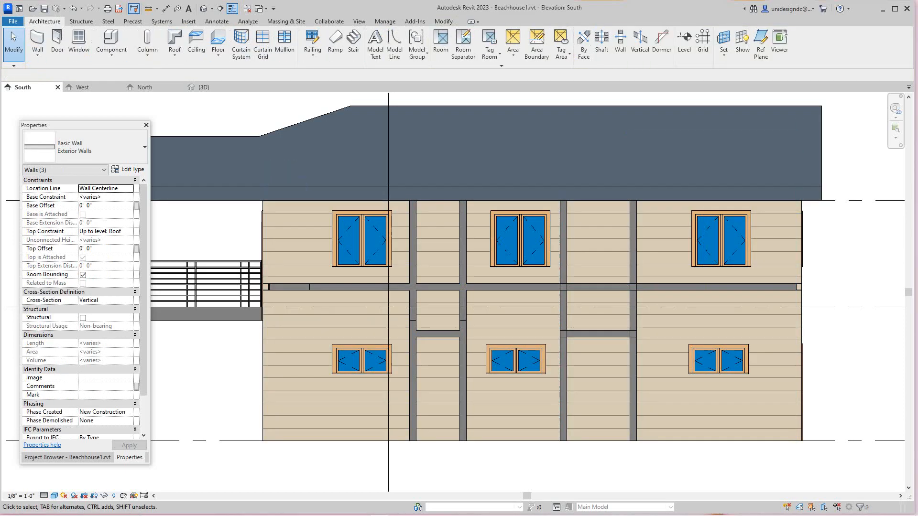
key(Tab)
click(683, 287)
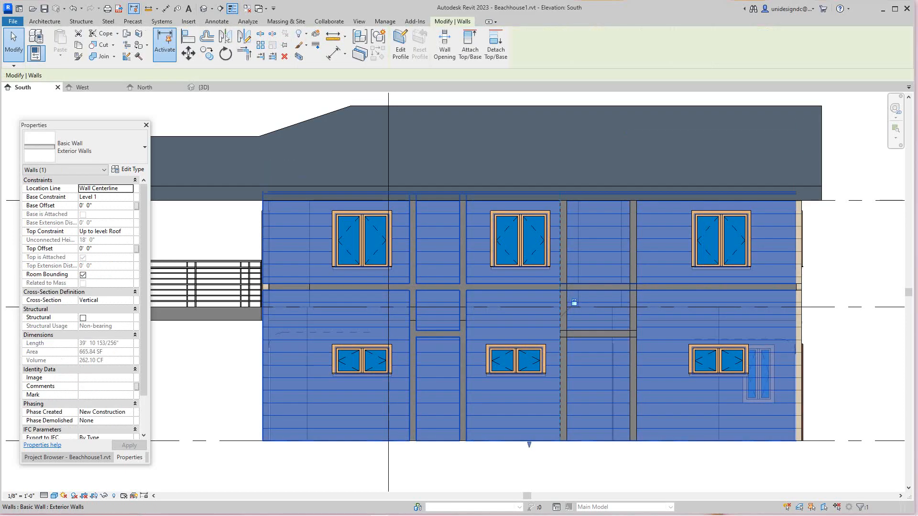
key(Tab)
key(Escape)
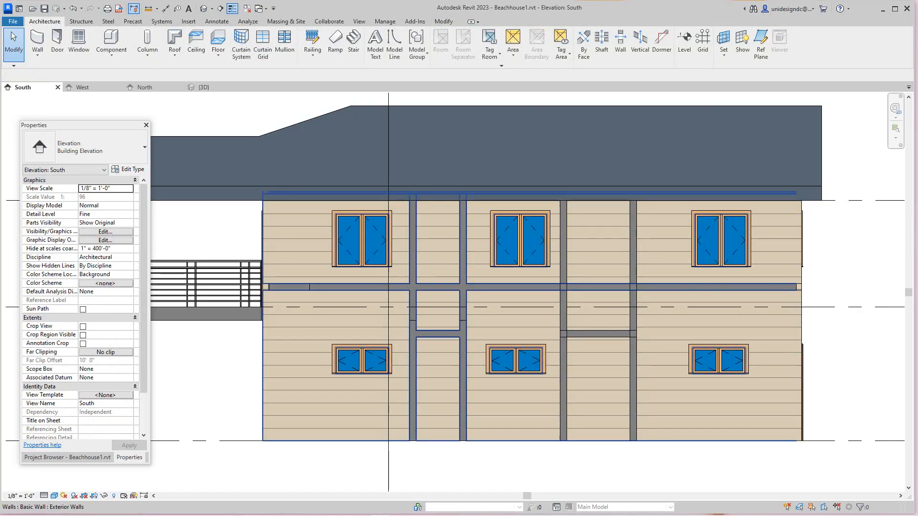
key(Tab)
key(Tab)
key(Tab)
key(Tab)
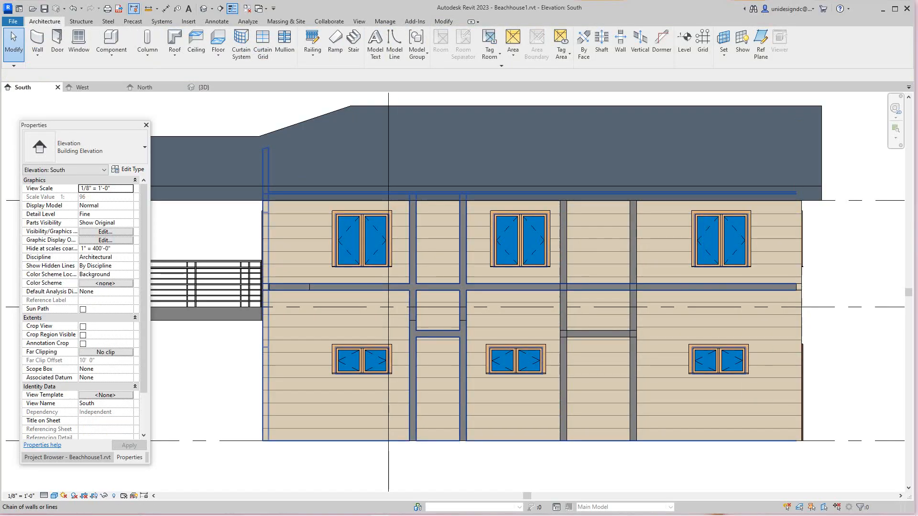
key(Tab)
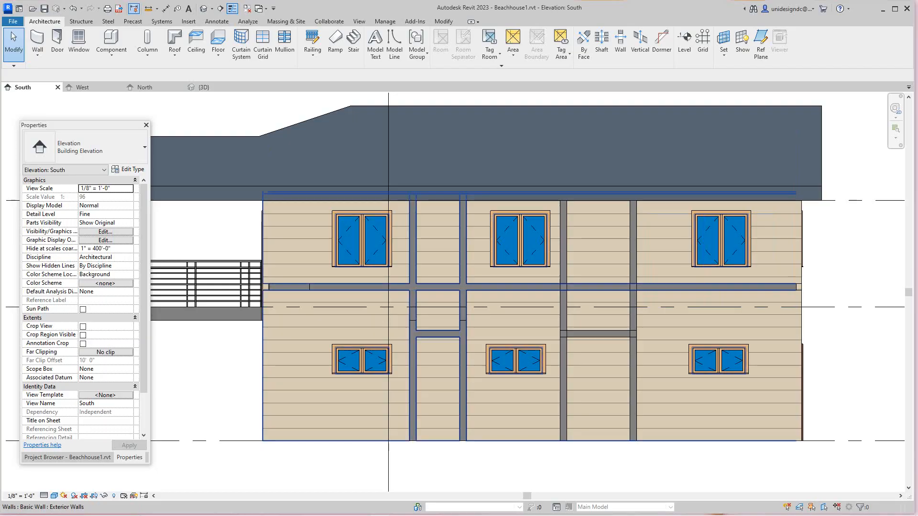
click(573, 296)
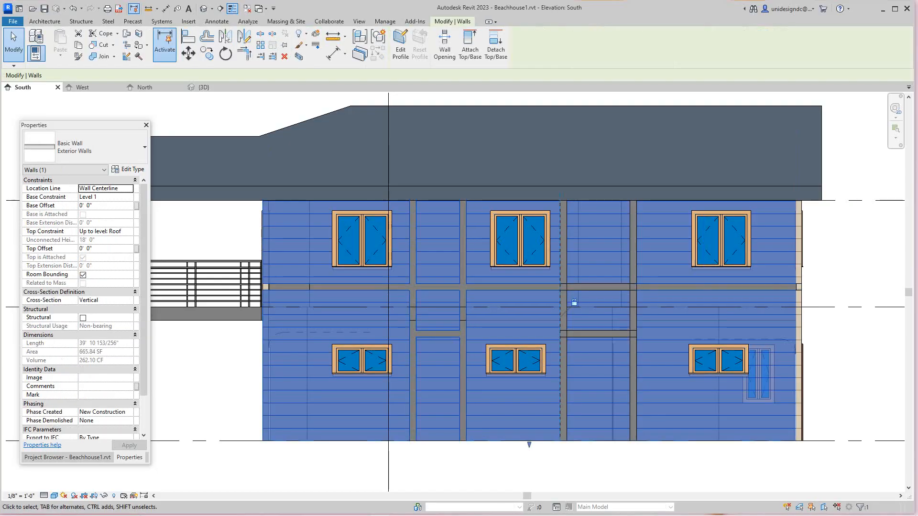
key(Escape)
key(Tab)
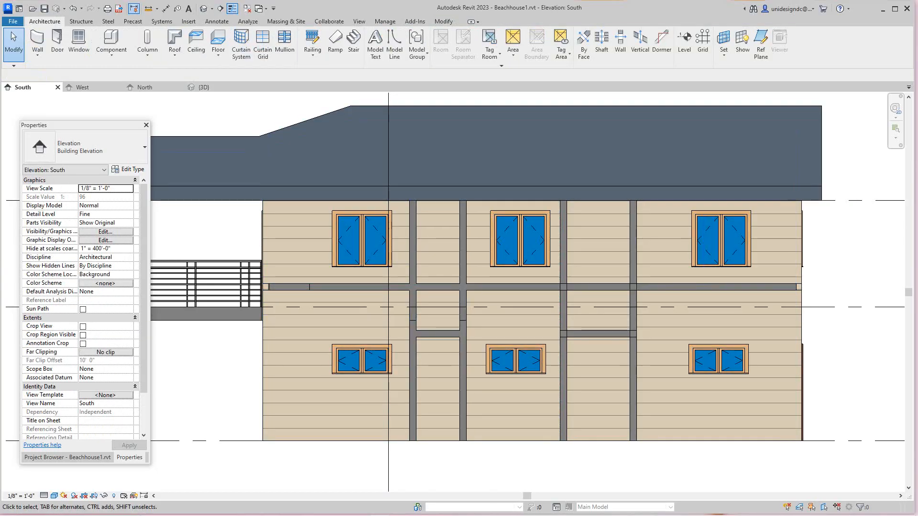
Step: Switch to the 3D view and inspect the upper horizontal reveal and its ends across the south wall
click(204, 87)
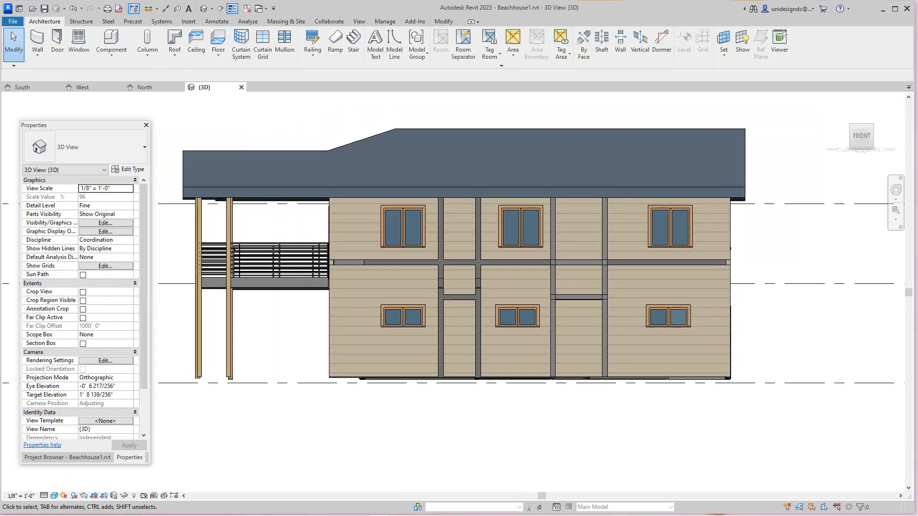
drag(861, 136, 879, 144)
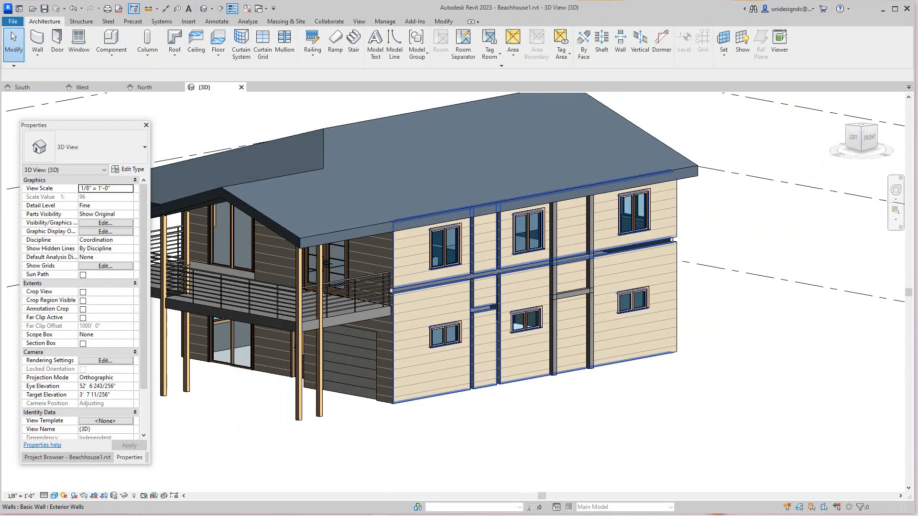
scroll(572, 276, up, 2)
scroll(631, 244, up, 2)
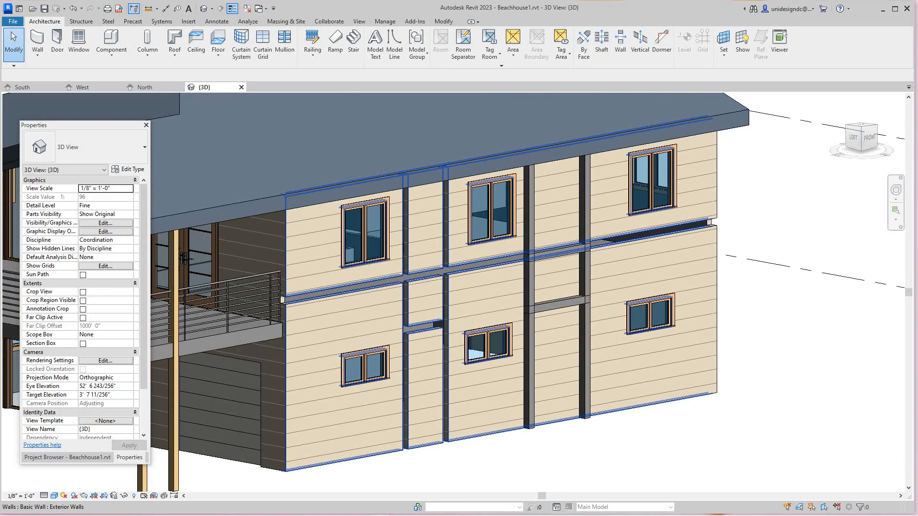
click(711, 223)
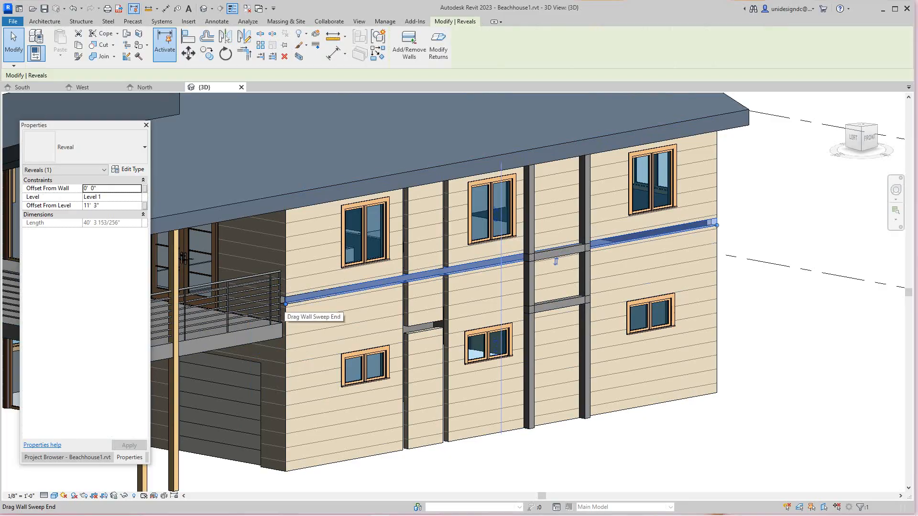
scroll(340, 308, up, 4)
scroll(340, 308, down, 2)
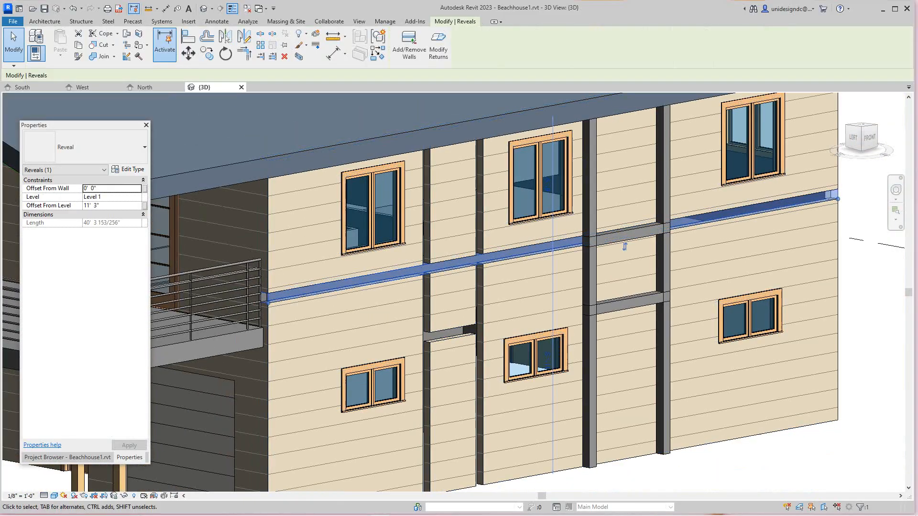
key(Escape)
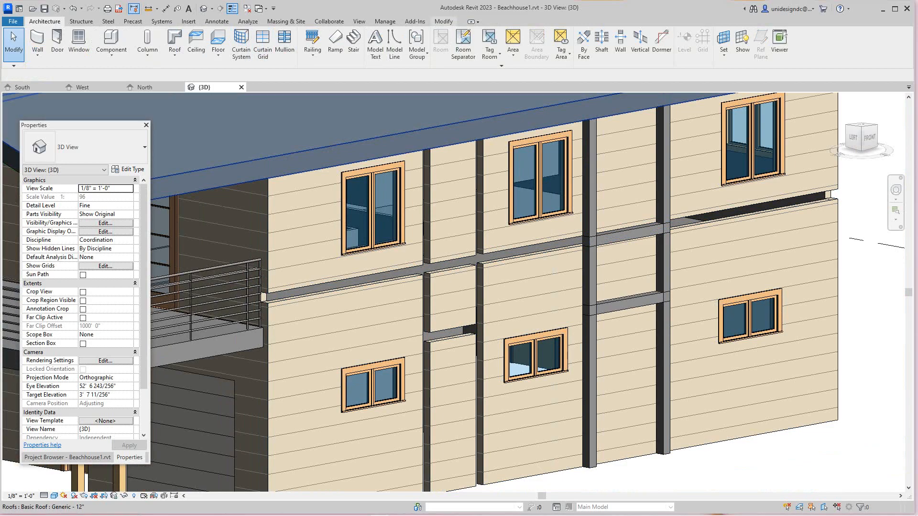
Step: Try to align the south wall's balcony-side end with the nearest vertical reveal, removing the conflicting constraints
click(444, 21)
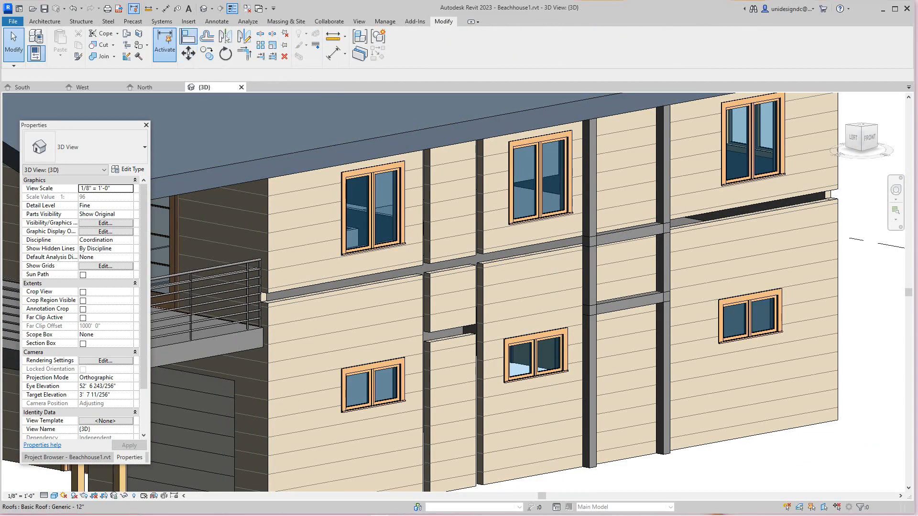
key(a)
key(l)
scroll(409, 283, up, 3)
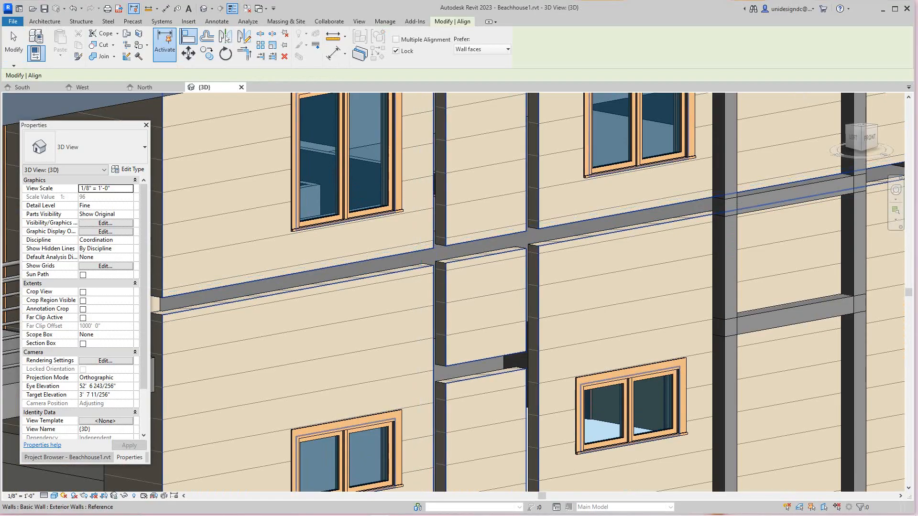
scroll(411, 272, down, 2)
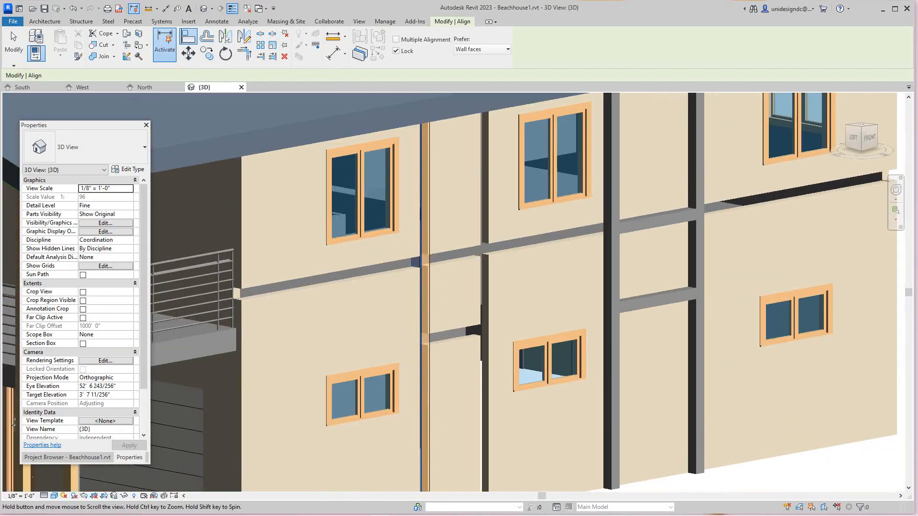
middle_drag(414, 262, 444, 261)
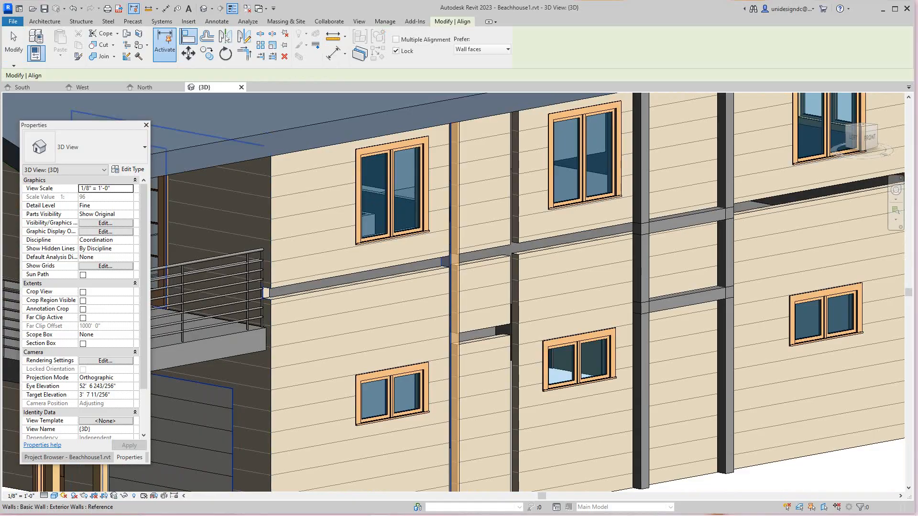
click(269, 290)
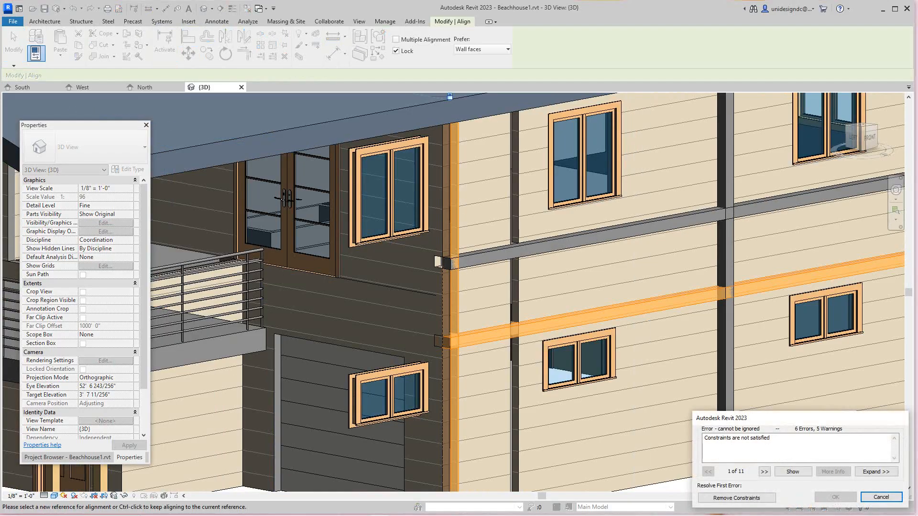
click(736, 497)
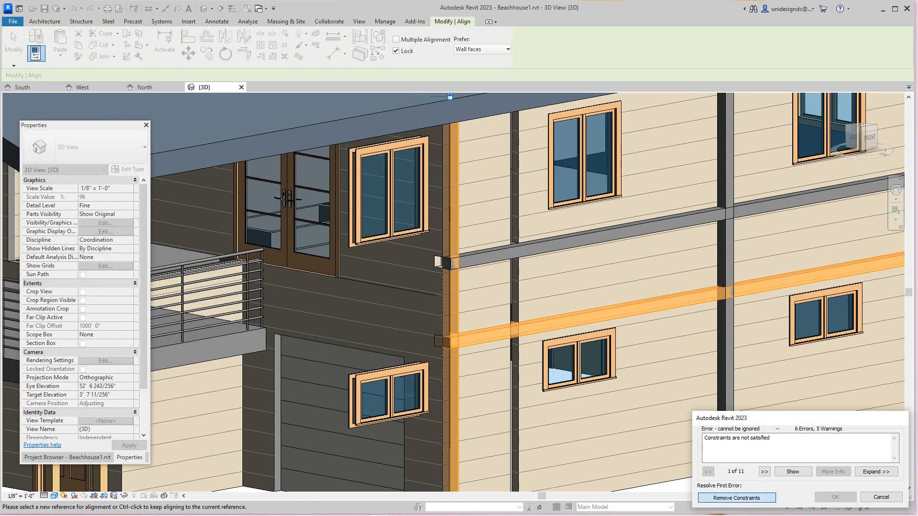
scroll(517, 357, down, 4)
middle_drag(517, 357, 506, 362)
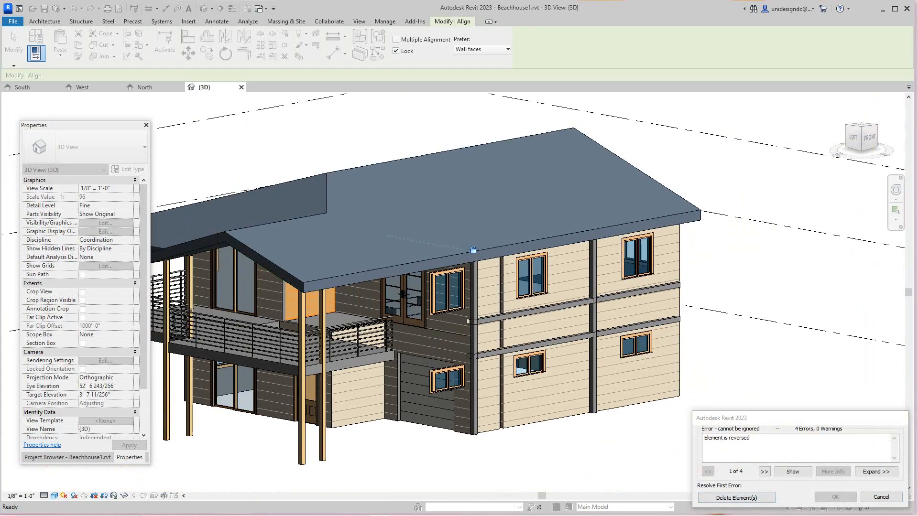
scroll(485, 361, down, 2)
scroll(423, 309, up, 2)
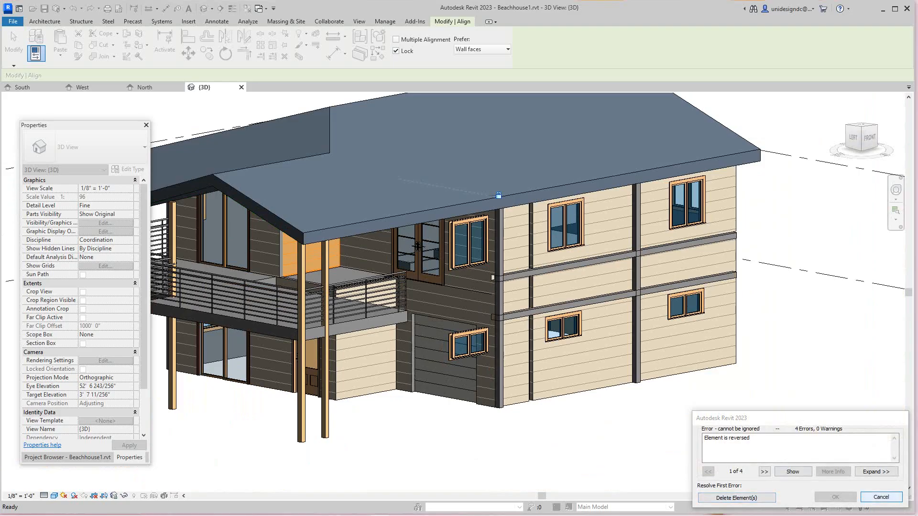
click(881, 498)
Step: Examine the sweeps and reveals across the south wall in 3D and end the Align command
scroll(693, 378, down, 3)
middle_drag(693, 378, 726, 379)
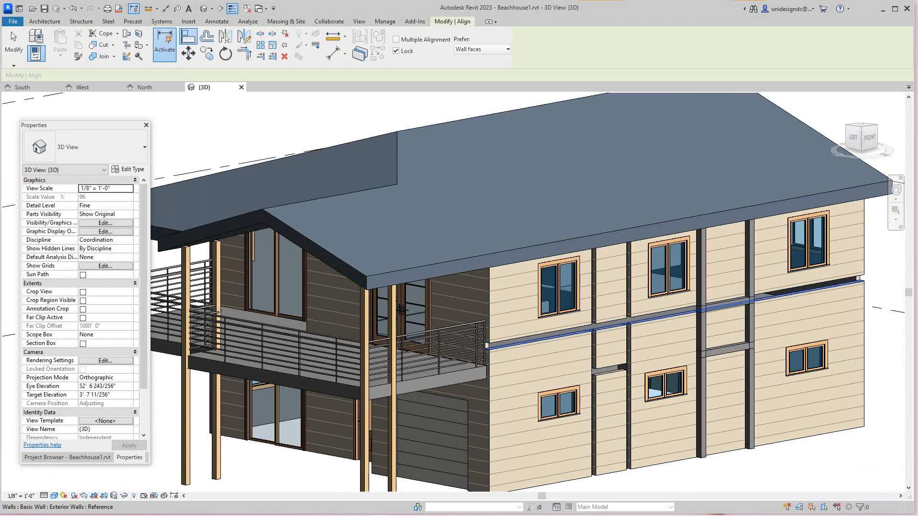
scroll(514, 241, down, 1)
scroll(683, 270, up, 1)
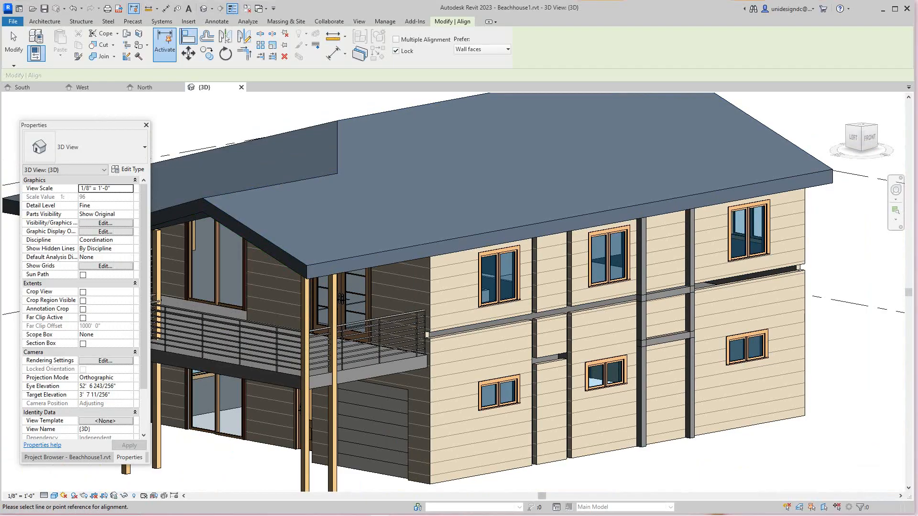
scroll(813, 442, down, 1)
middle_drag(717, 378, 616, 344)
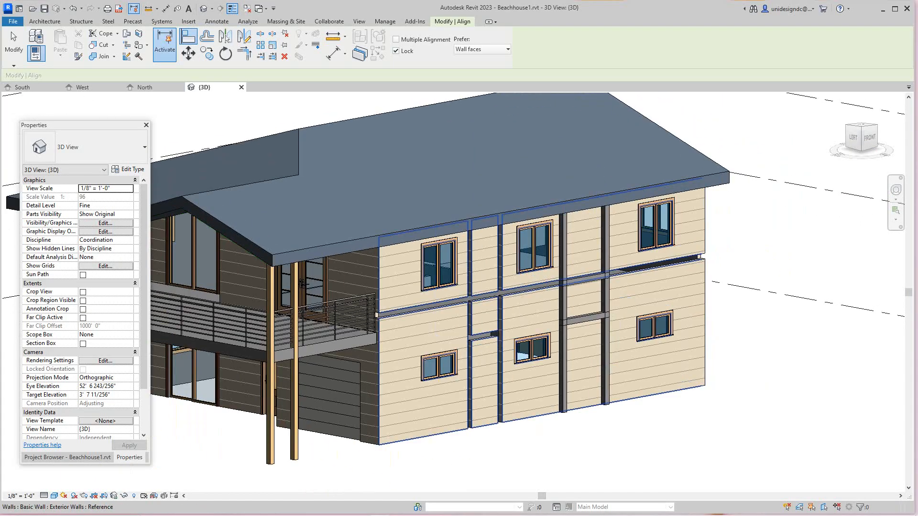
scroll(580, 311, up, 2)
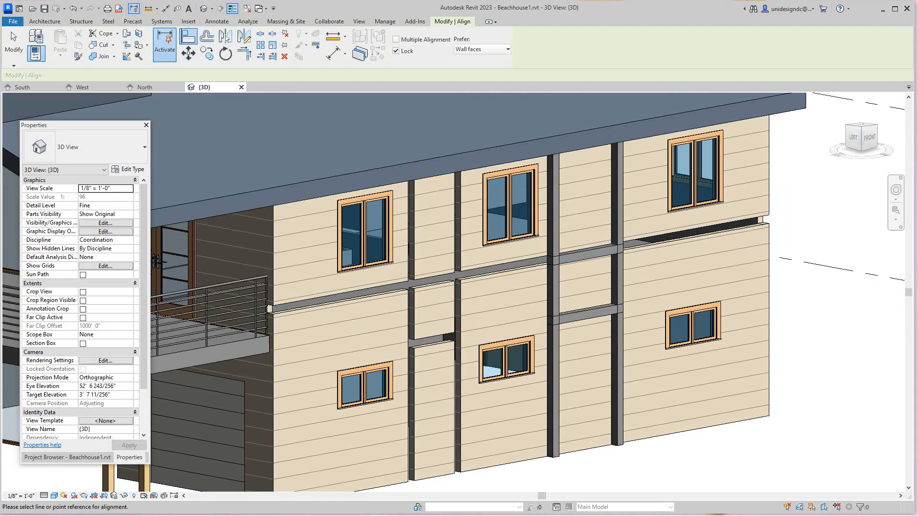
right_click(792, 264)
click(816, 271)
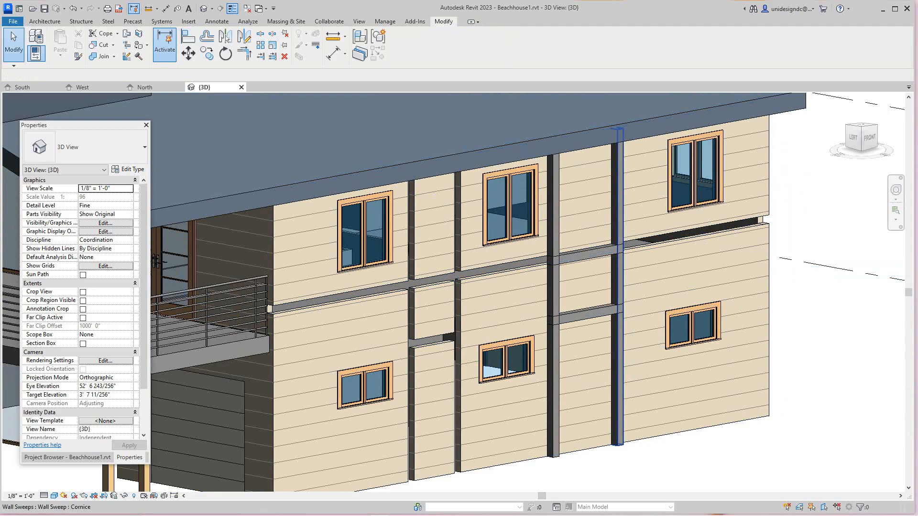
Step: Set the Cornice wall sweep type's profile to C Shapes-Profile : C9X15, removing the conflicting constraints
click(620, 321)
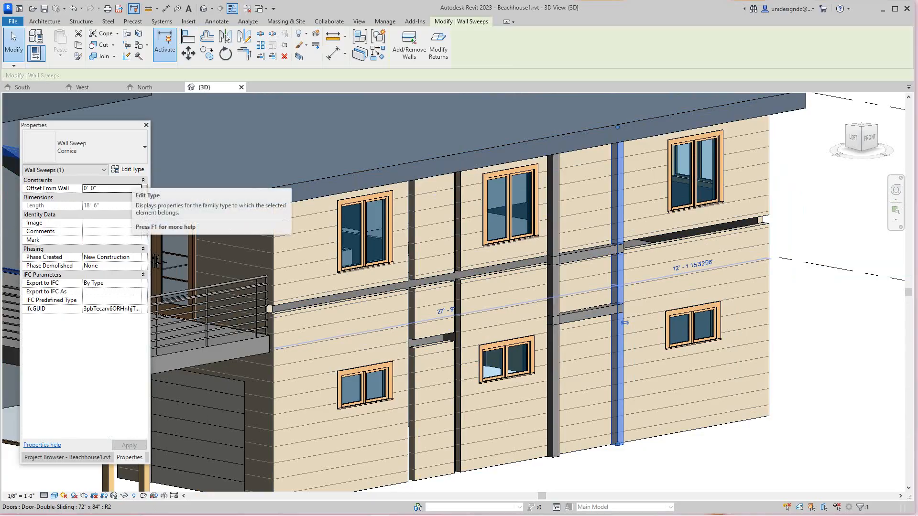
click(129, 169)
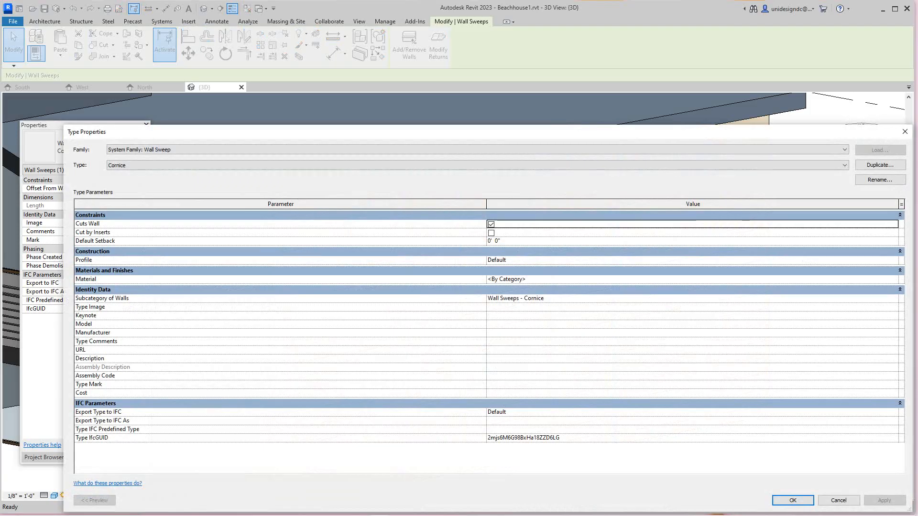
click(894, 261)
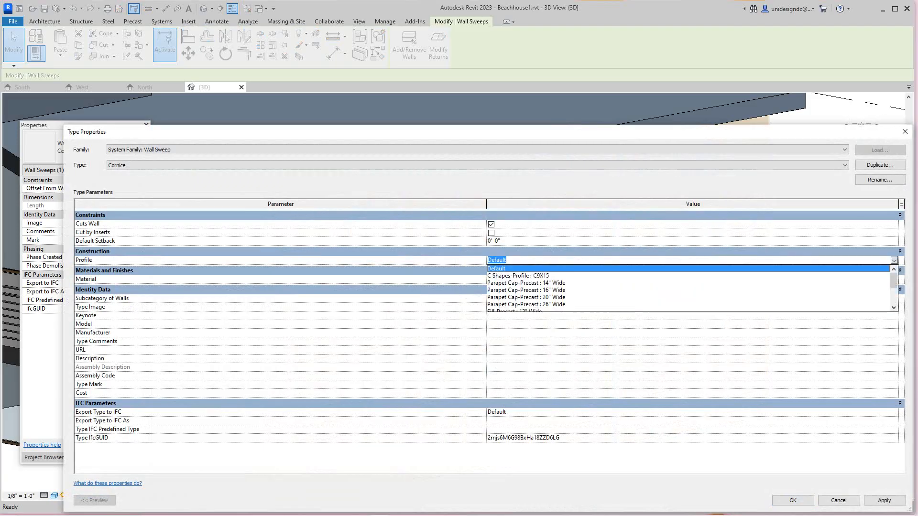
scroll(688, 287, down, 2)
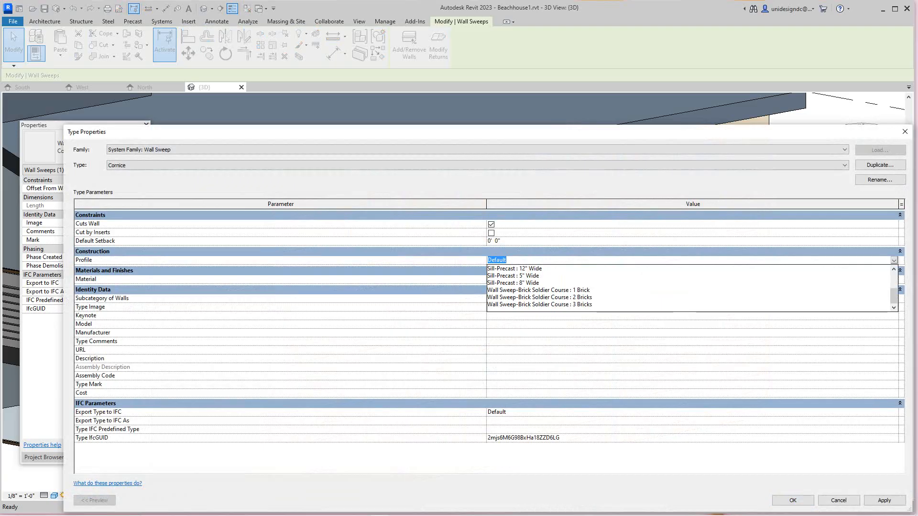
scroll(689, 287, up, 1)
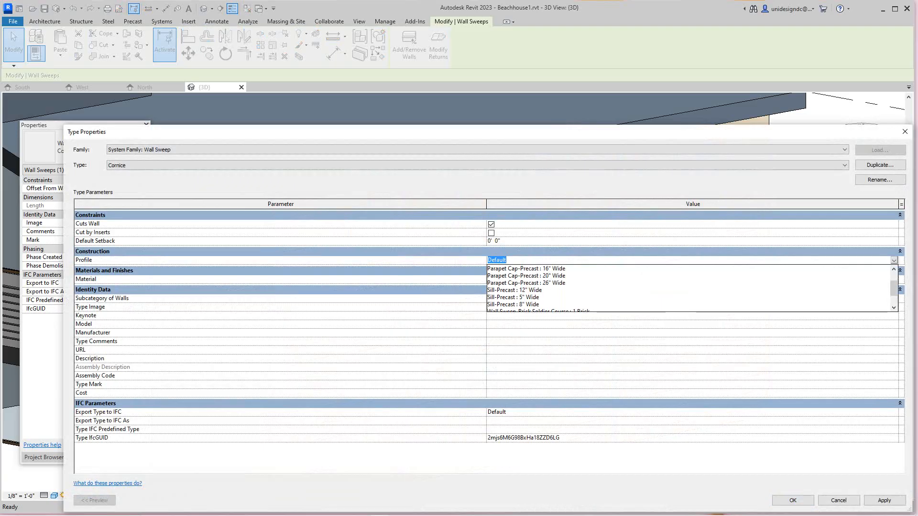
scroll(688, 289, up, 1)
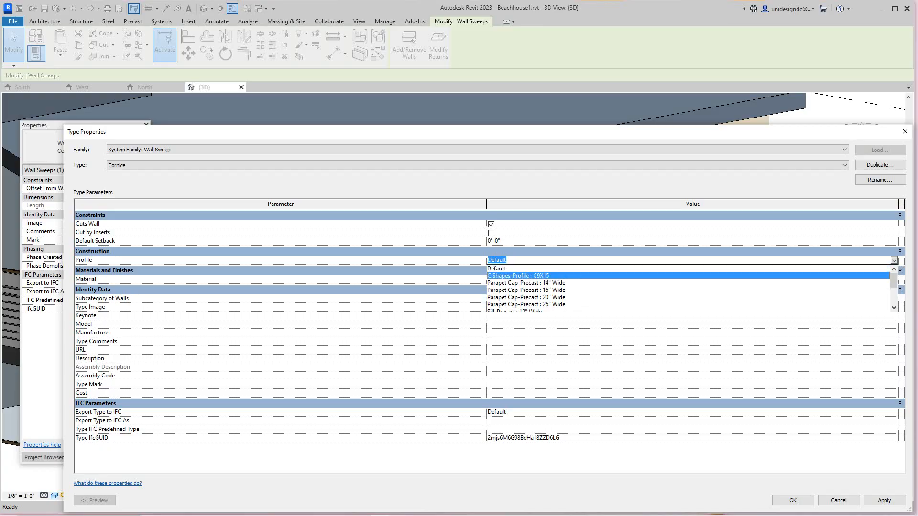
click(540, 276)
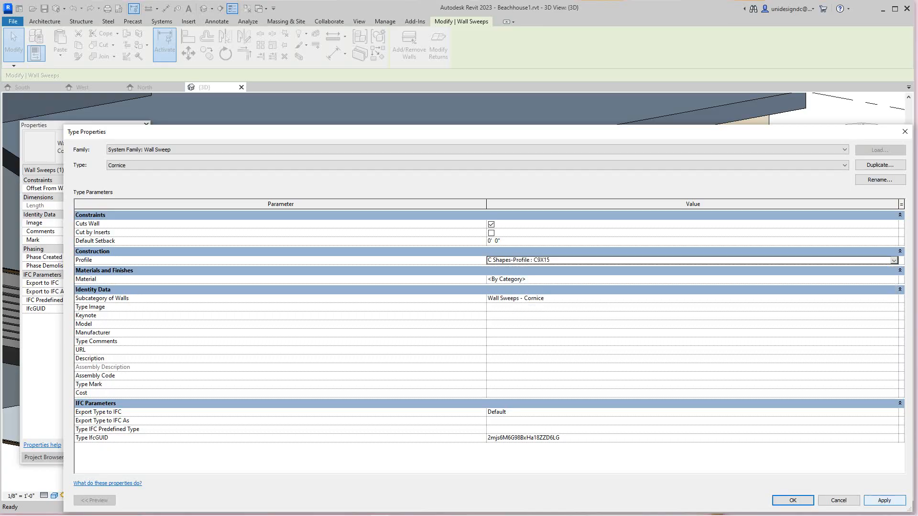
click(885, 500)
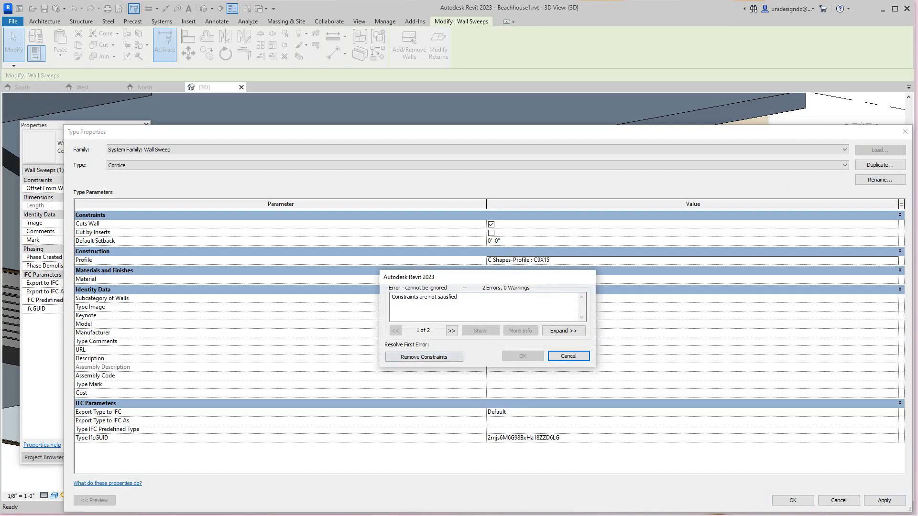
click(423, 357)
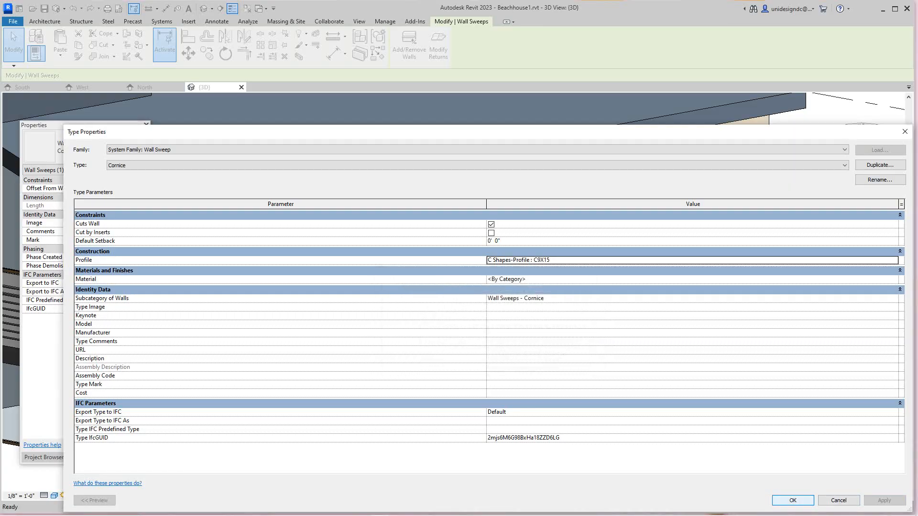
click(792, 501)
key(Escape)
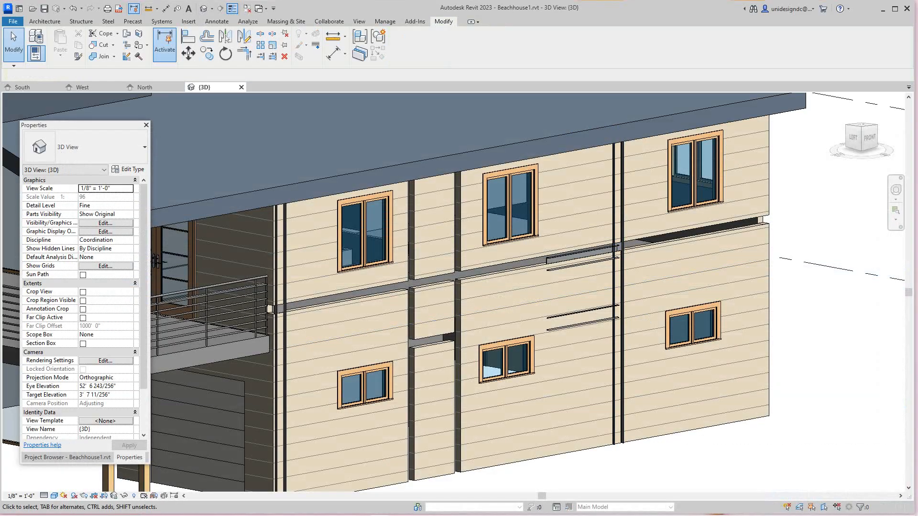
Step: Examine the sweeps' changed profile up close on the south wall and around the back wall in 3D
scroll(559, 249, up, 5)
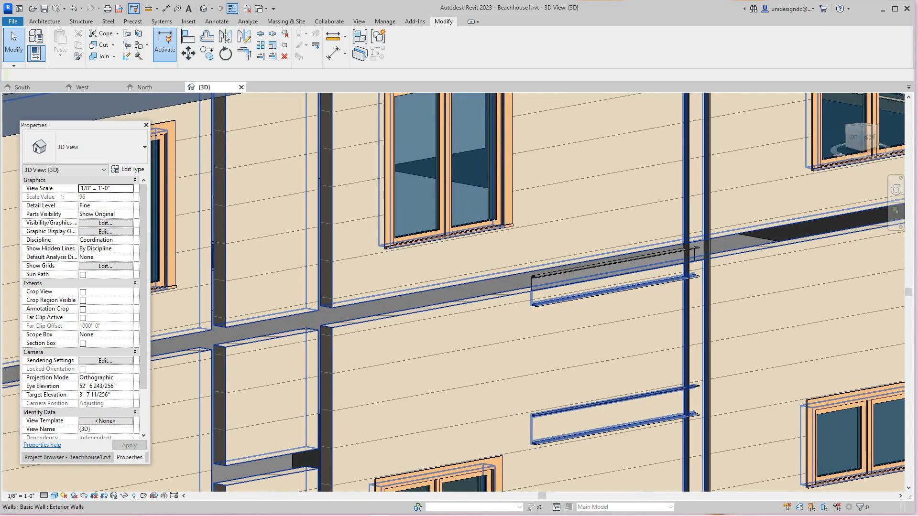
scroll(578, 311, down, 4)
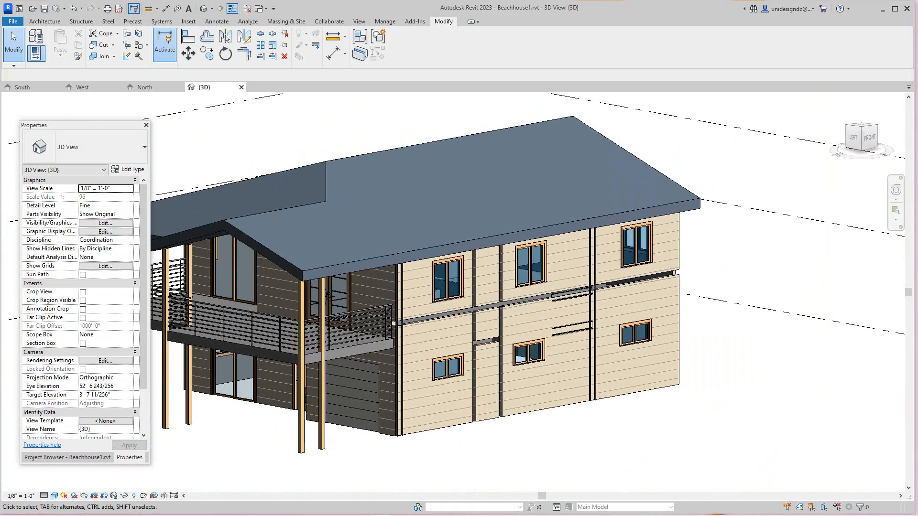
scroll(365, 398, up, 3)
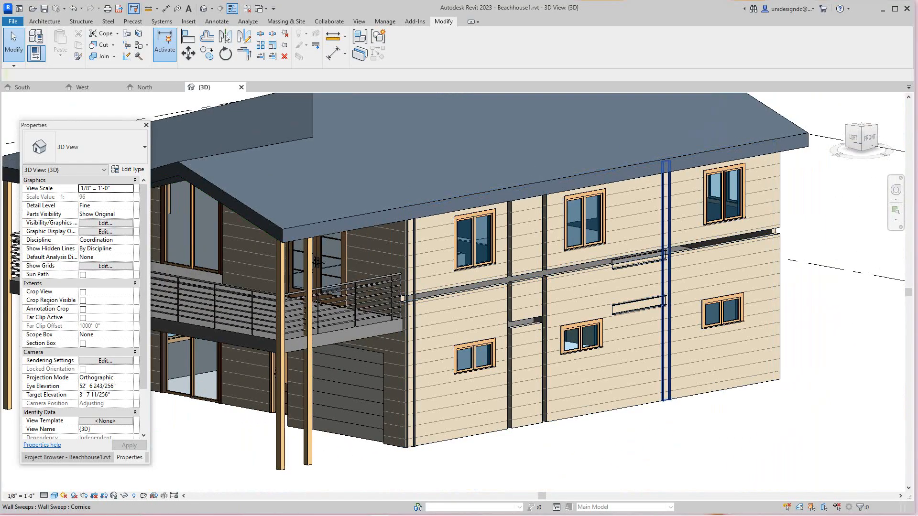
scroll(516, 228, down, 1)
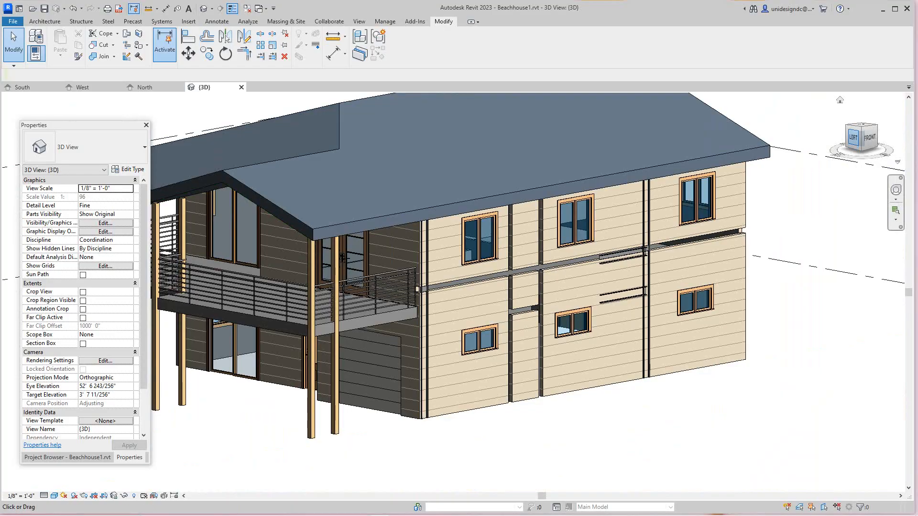
drag(853, 138, 905, 129)
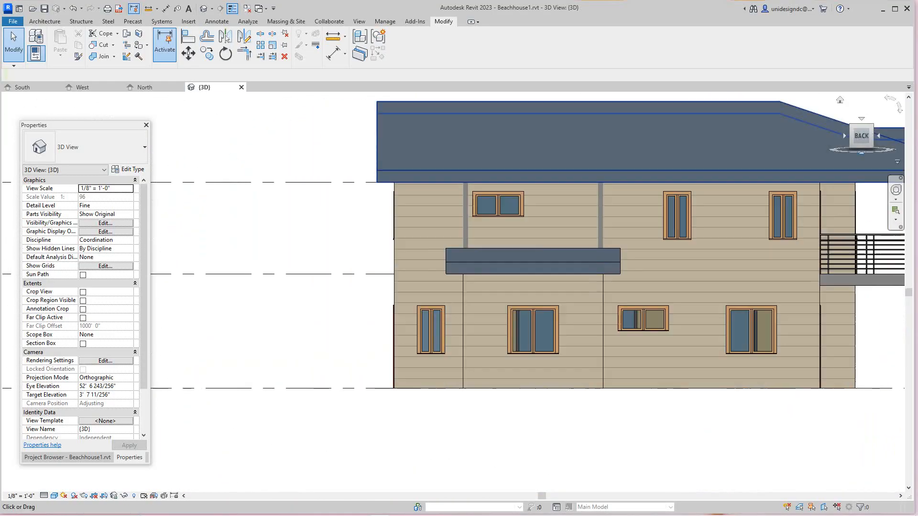
scroll(645, 234, up, 3)
scroll(575, 227, down, 3)
middle_drag(574, 226, 484, 243)
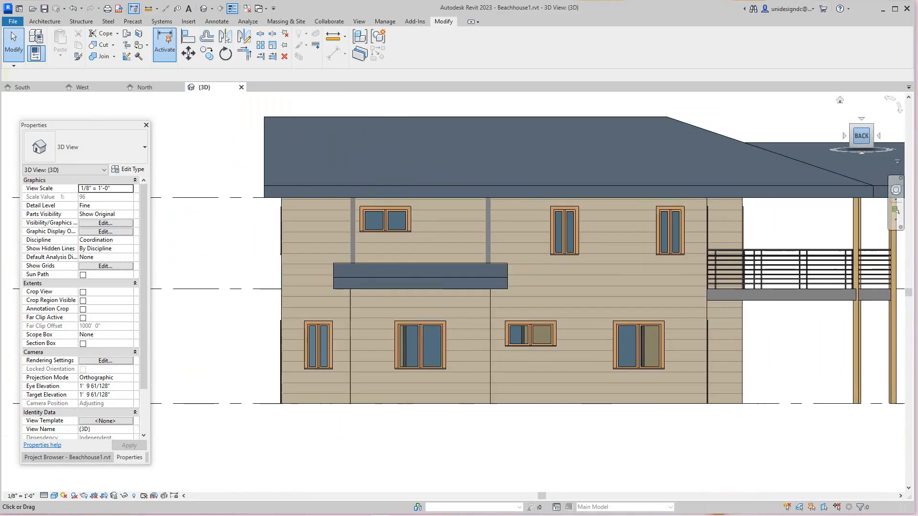
drag(861, 136, 811, 143)
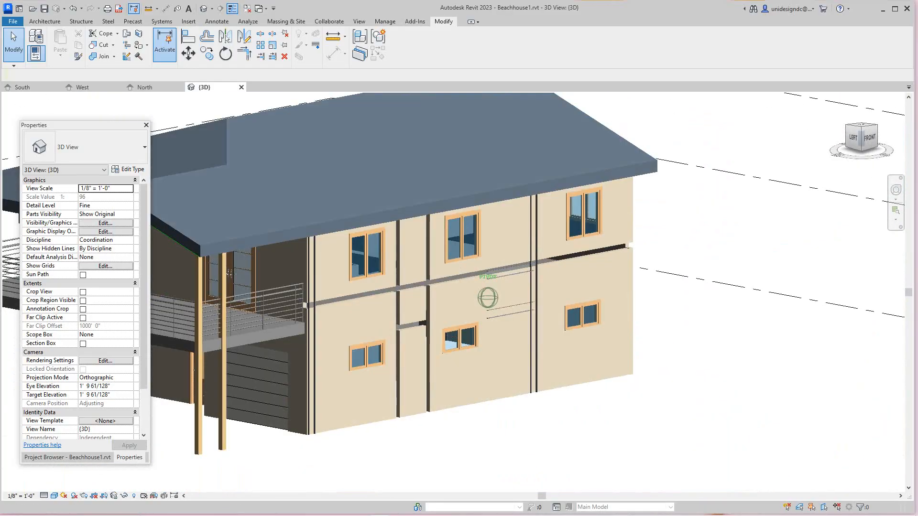
Step: Review the south wall's sweeps and reveals together with the balcony side and roof of the whole house in 3D
scroll(510, 310, down, 2)
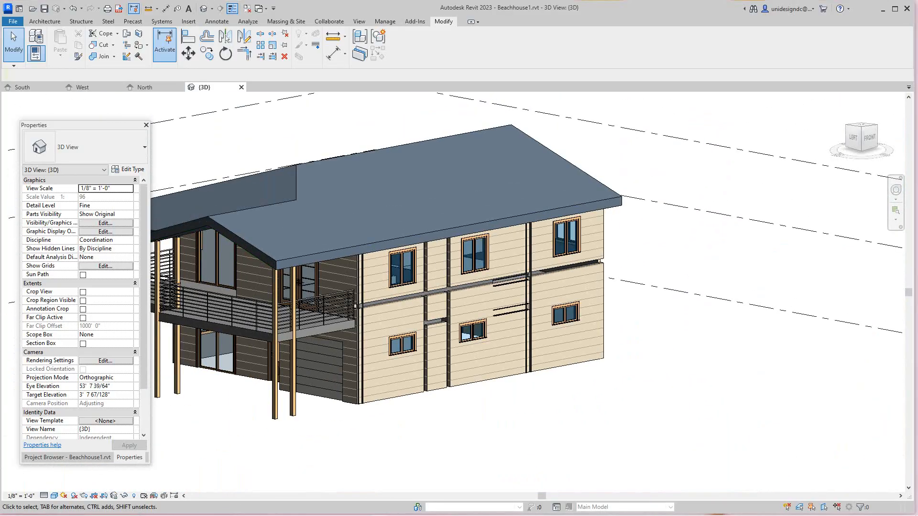
scroll(233, 255, up, 1)
scroll(253, 253, up, 1)
scroll(282, 230, down, 1)
middle_drag(282, 229, 452, 241)
scroll(498, 297, down, 3)
middle_drag(498, 297, 261, 270)
scroll(471, 337, up, 4)
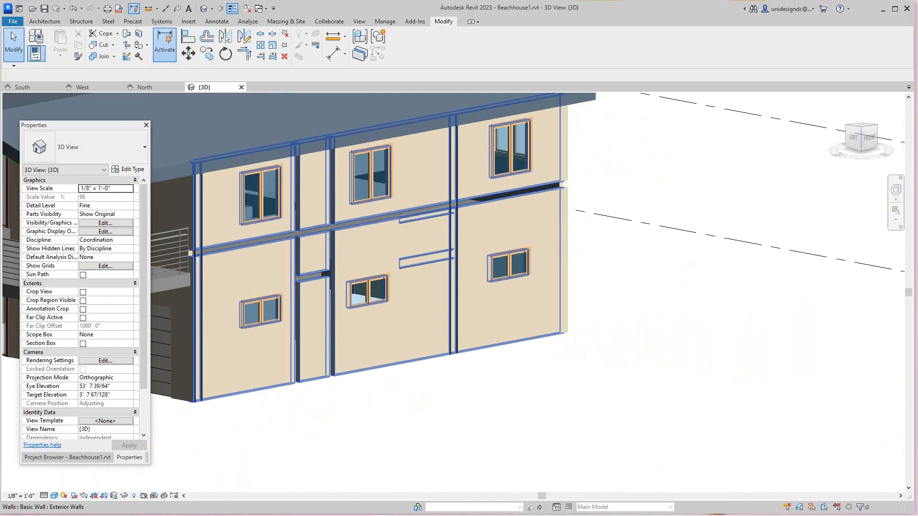
scroll(439, 314, down, 2)
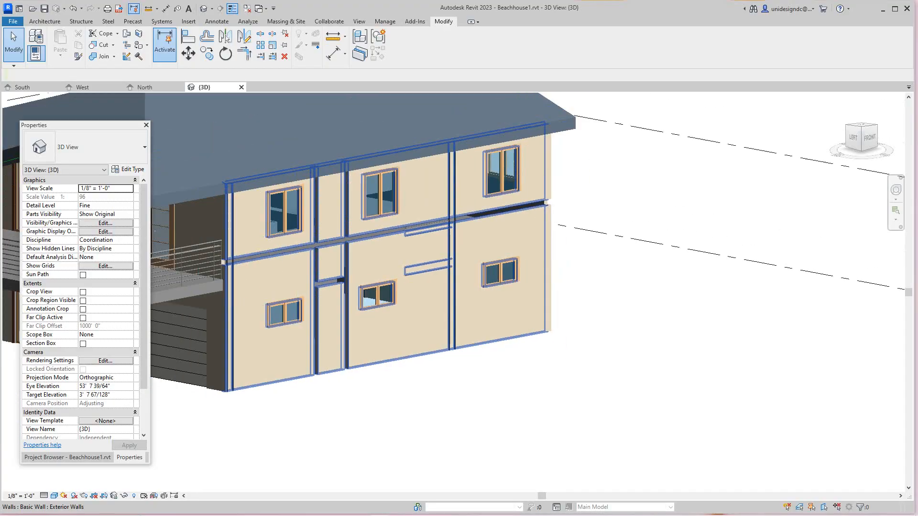
scroll(437, 314, down, 2)
middle_drag(438, 314, 597, 354)
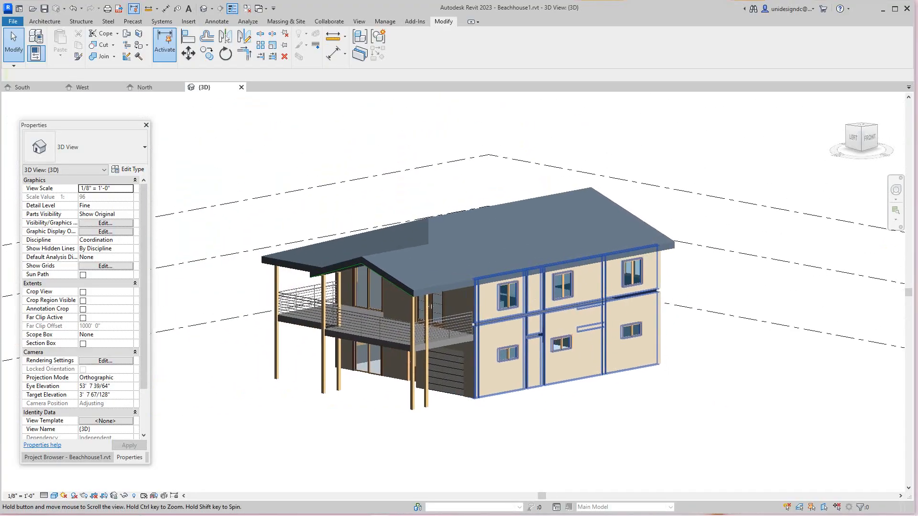
scroll(363, 332, up, 2)
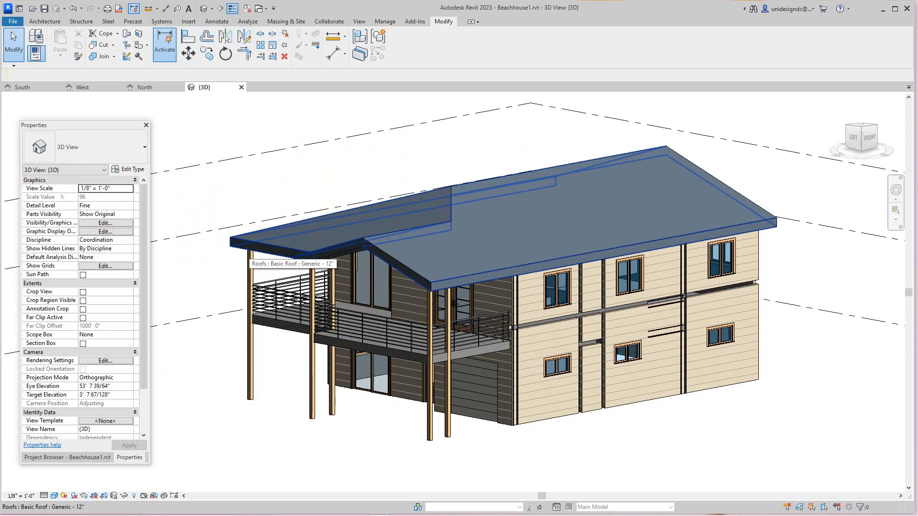
scroll(397, 315, up, 1)
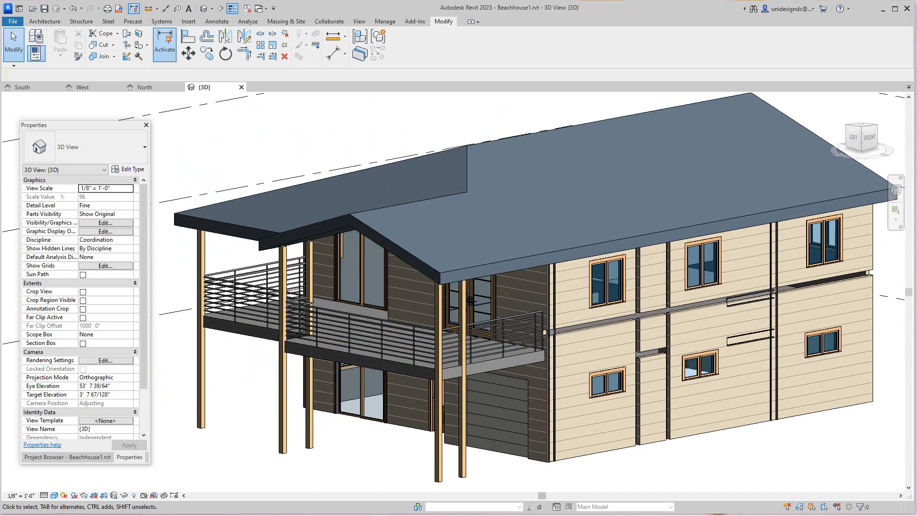
scroll(636, 335, up, 1)
scroll(636, 334, down, 1)
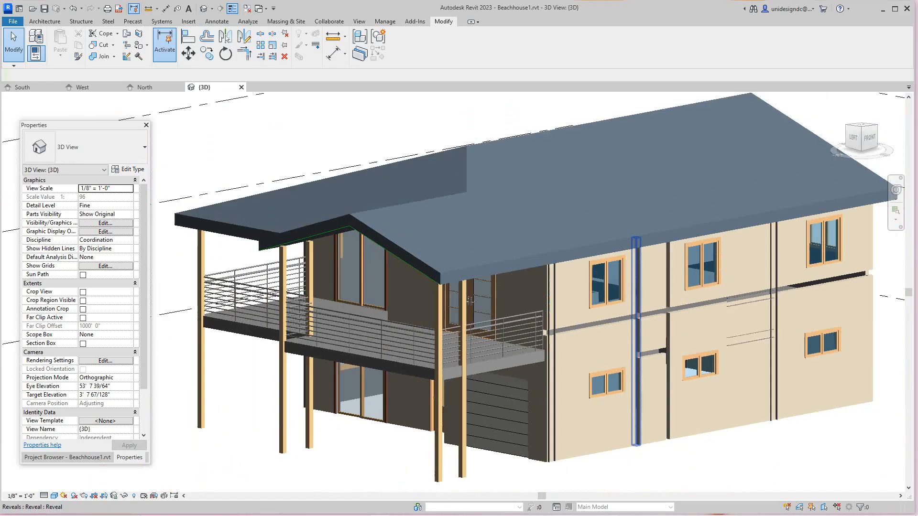
scroll(643, 331, down, 1)
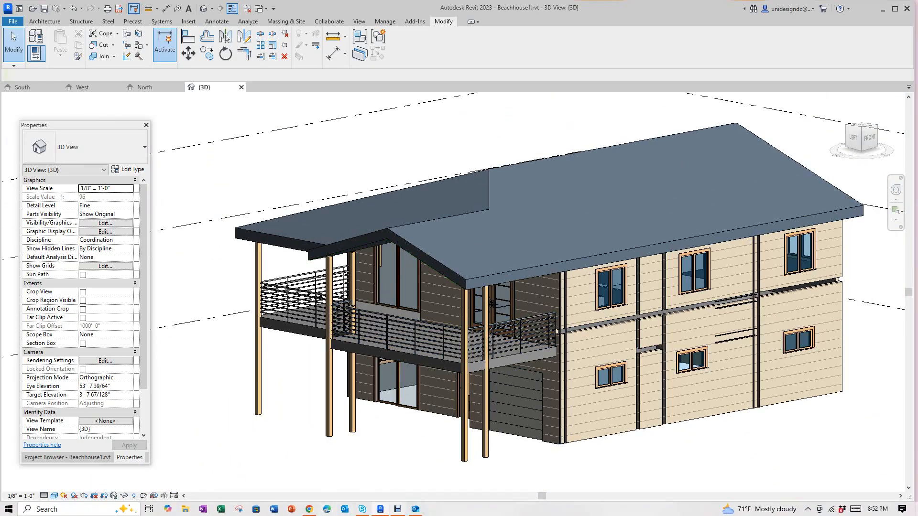